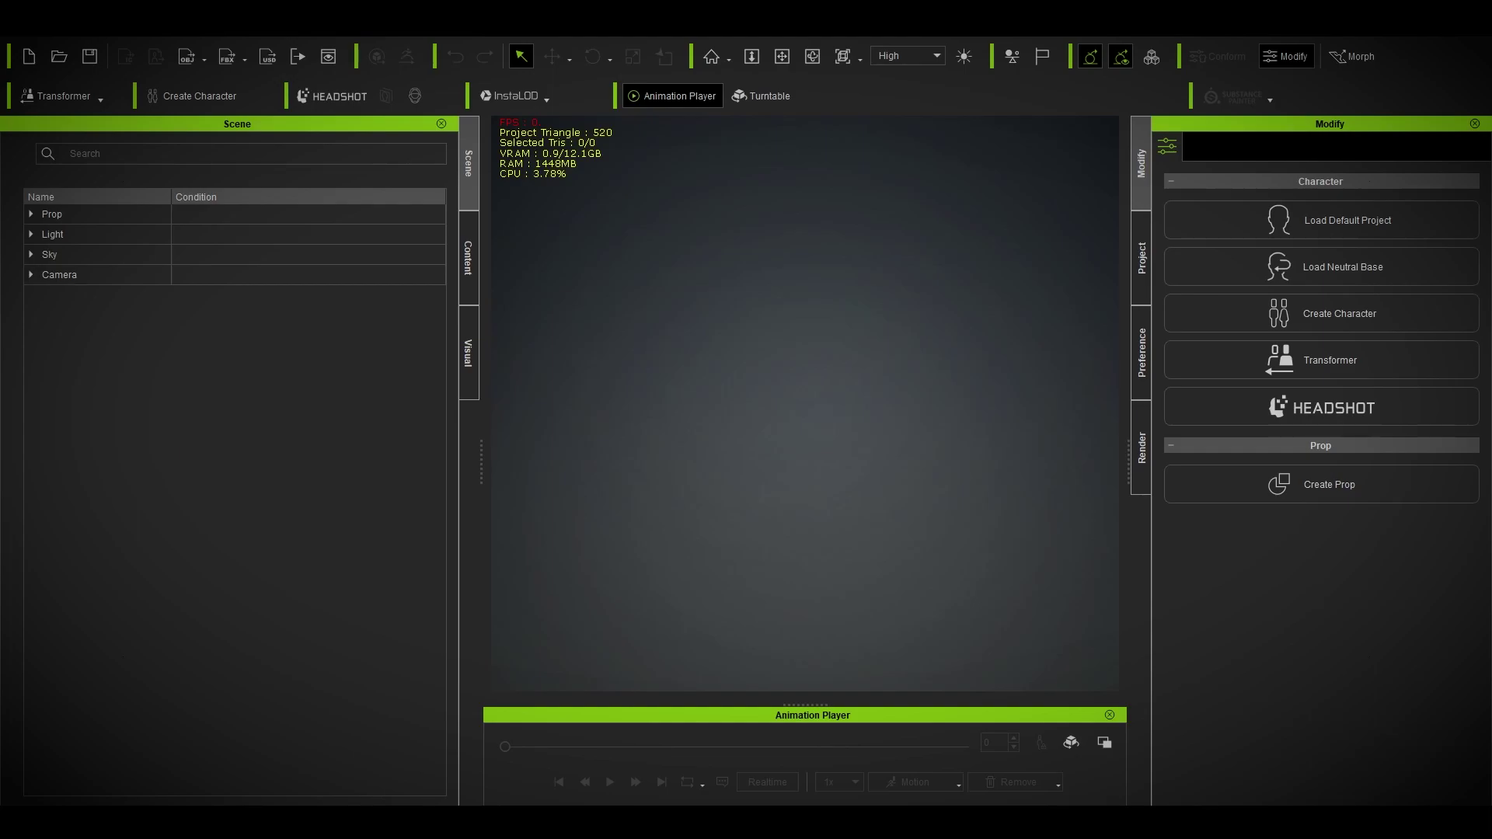
Step: Switch to Daz Studio and show the mesh resolution parameters of the Novak Revisited figure
left_click(257, 822)
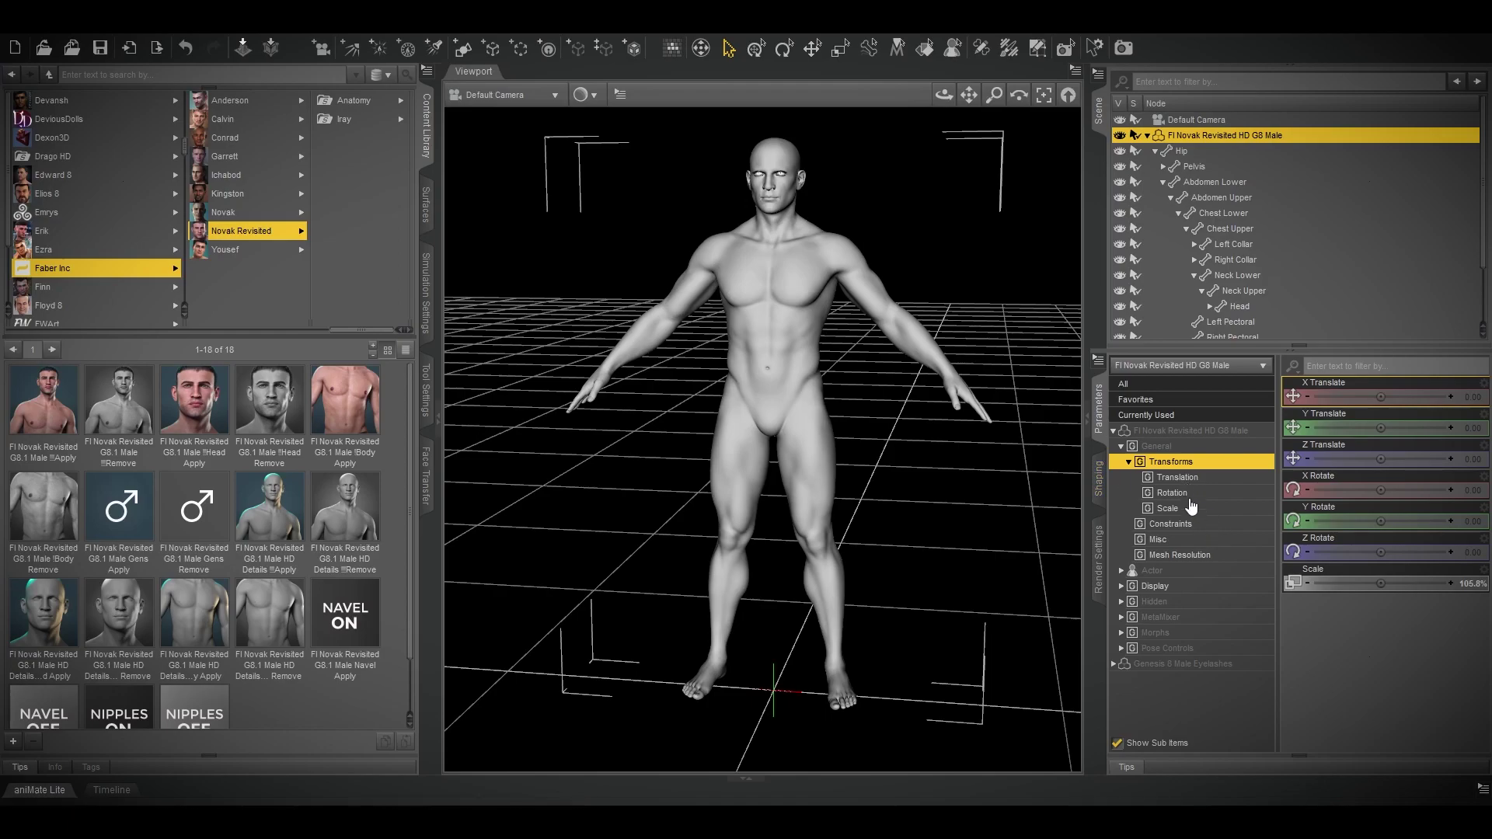
left_click(1206, 557)
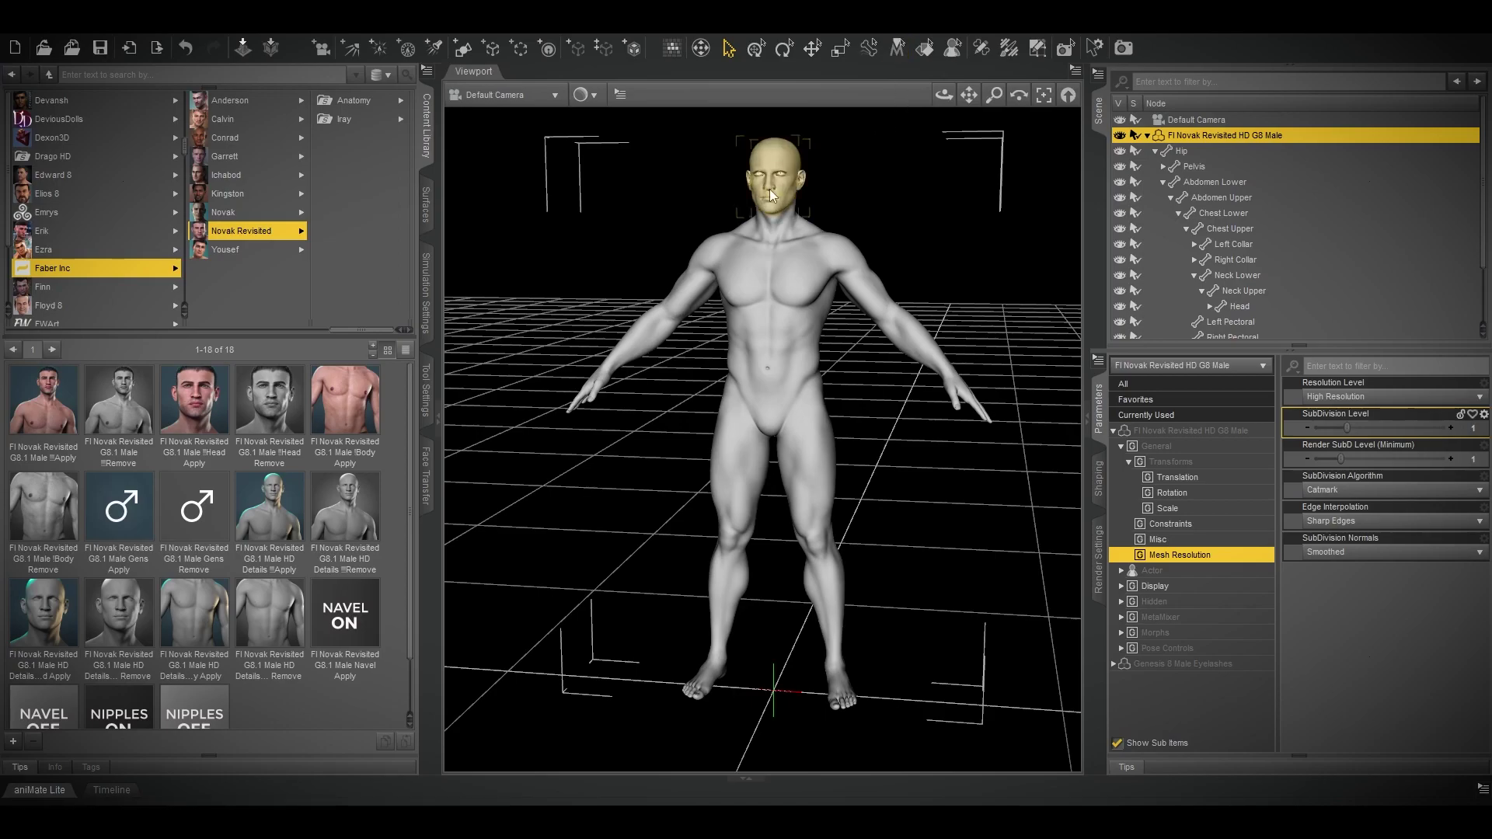
Step: Look up the folder of the Cornea surface's normal map image and view its NovakRevisited textures in File Explorer
left_click(427, 205)
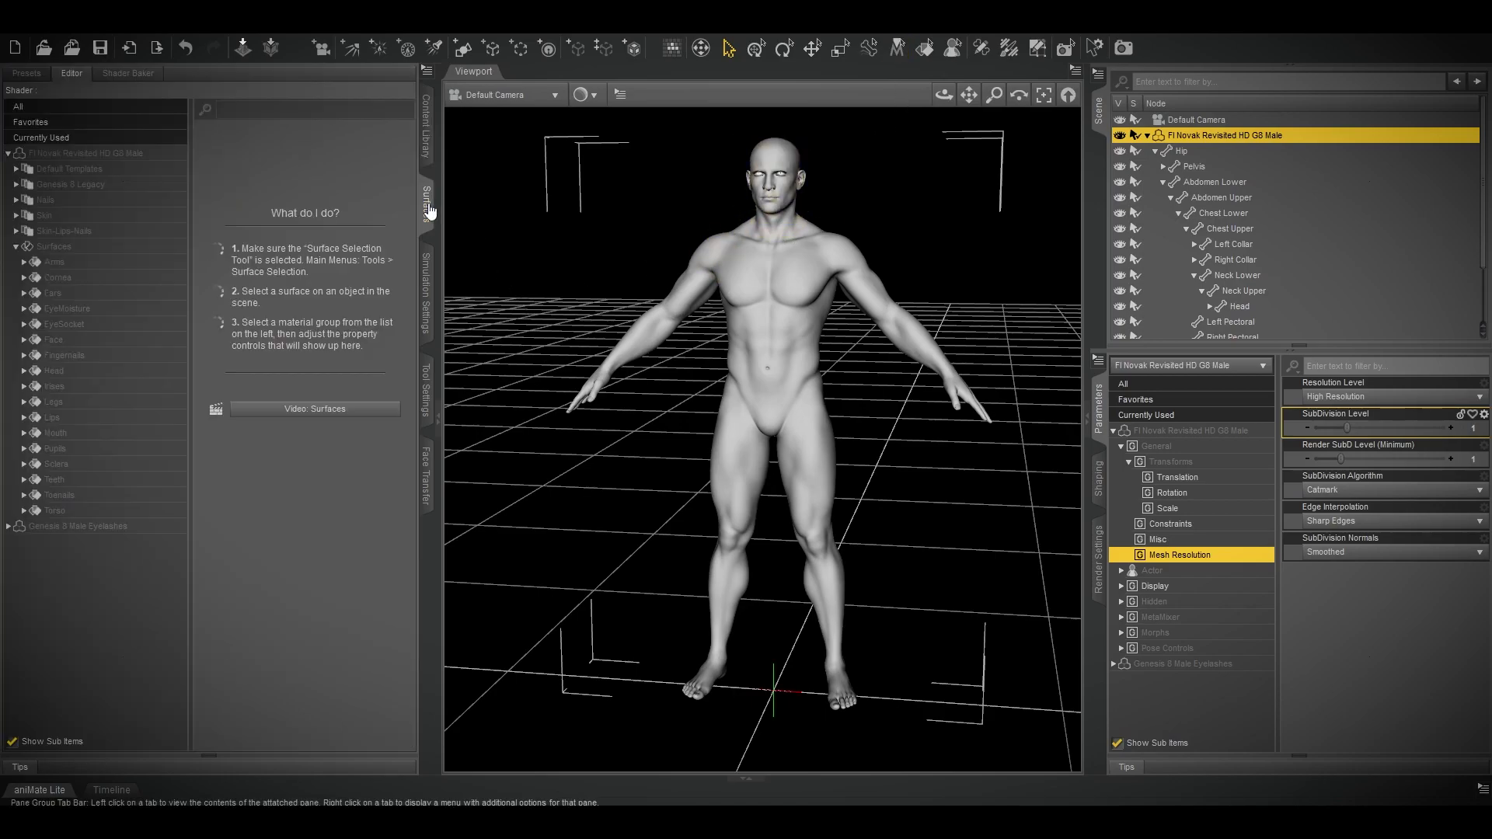
left_click(83, 248)
left_click(77, 279)
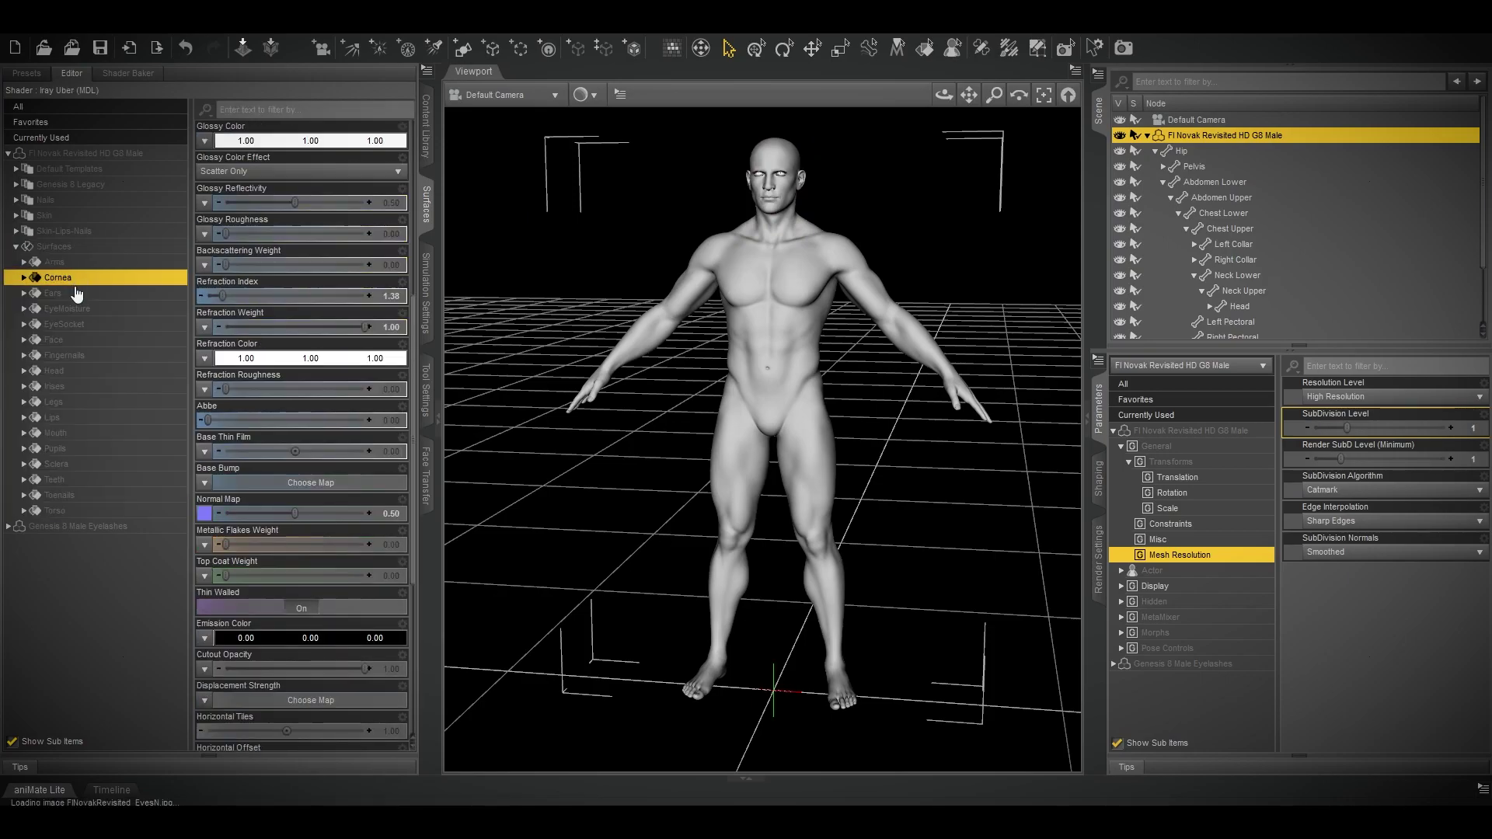
left_click(205, 513)
left_click(233, 27)
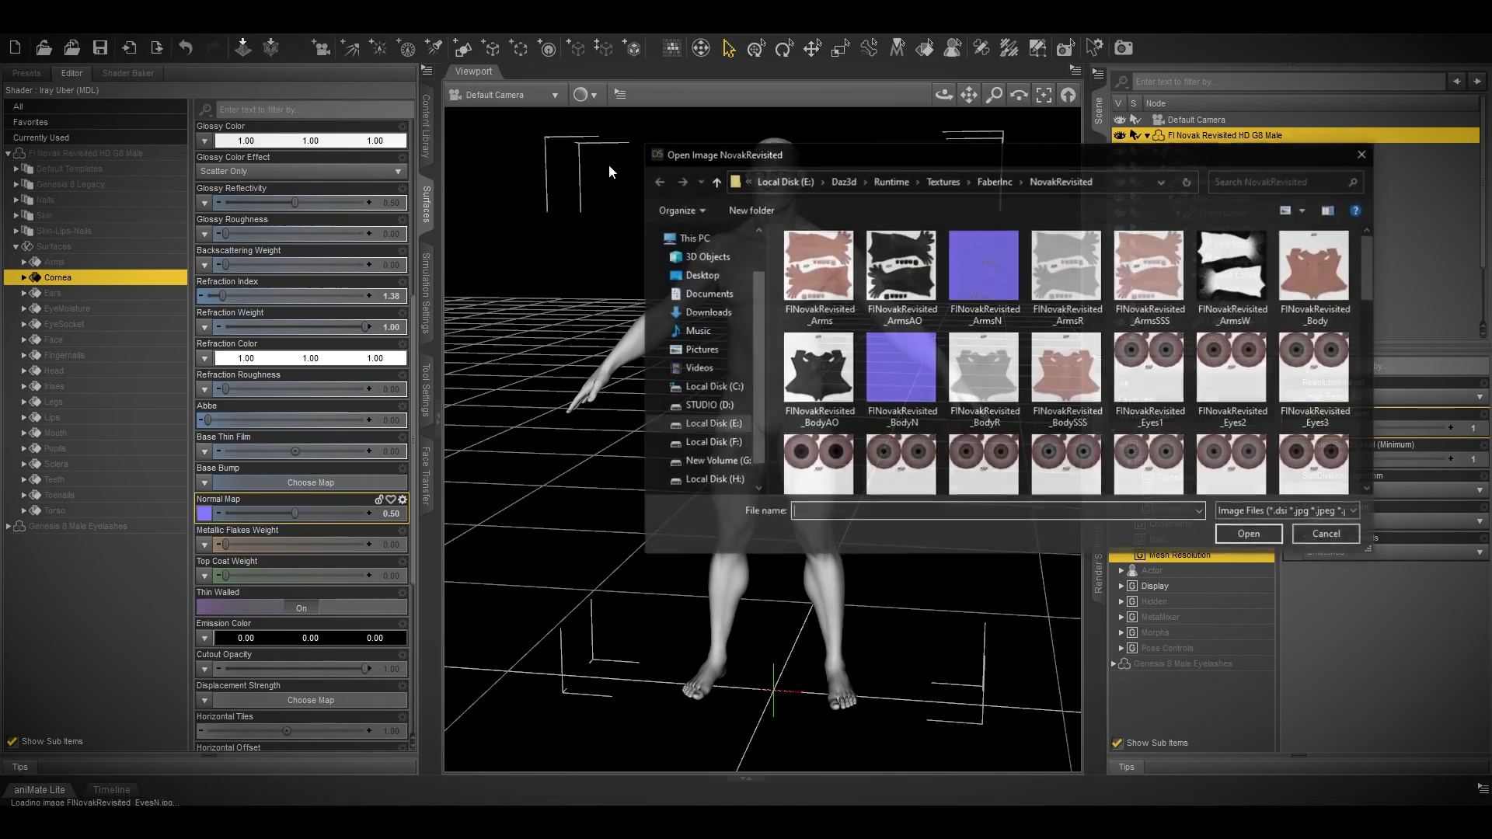
left_click(1037, 183)
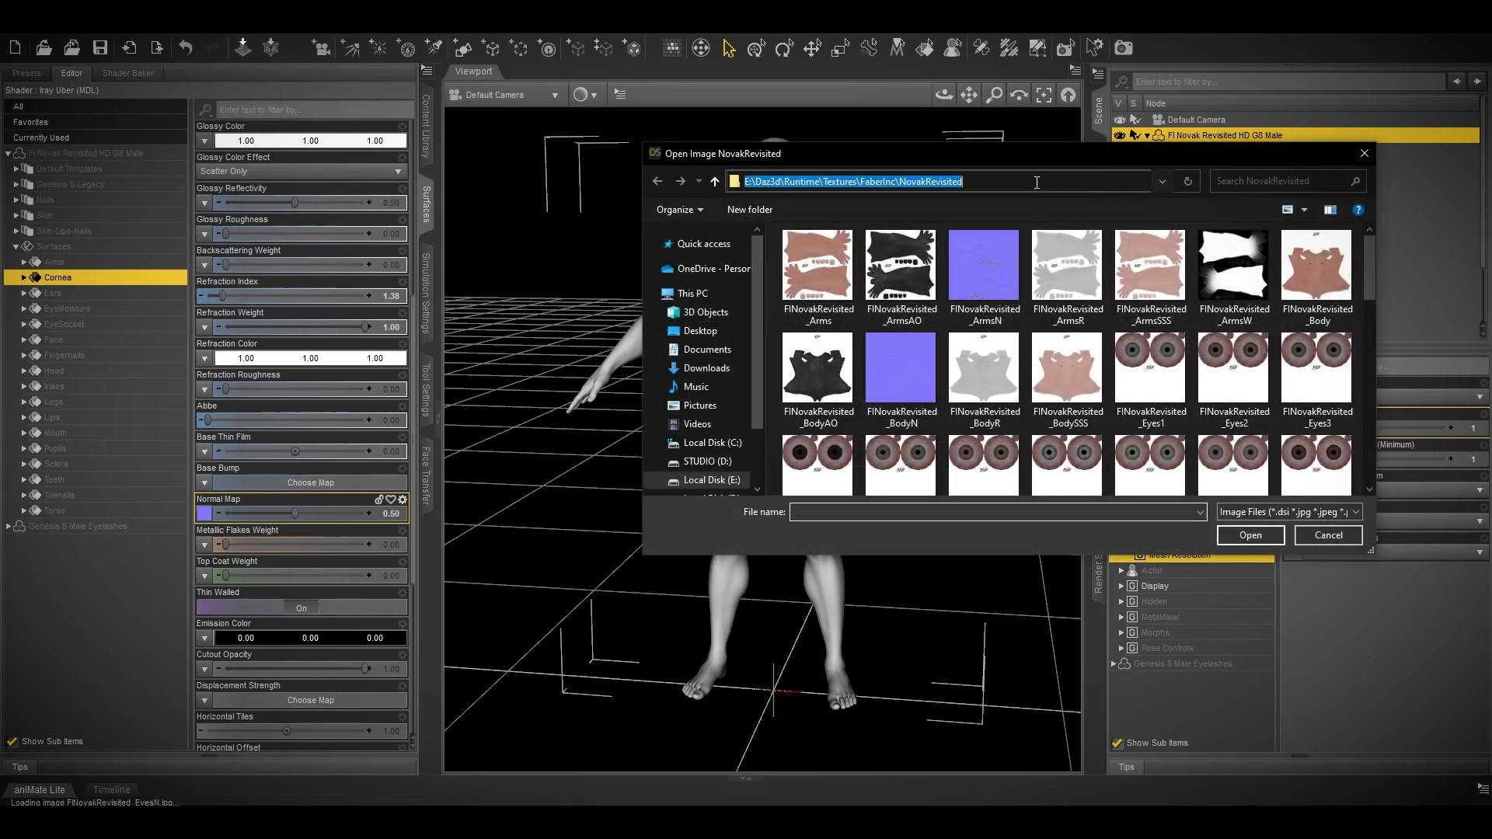
left_click(1338, 538)
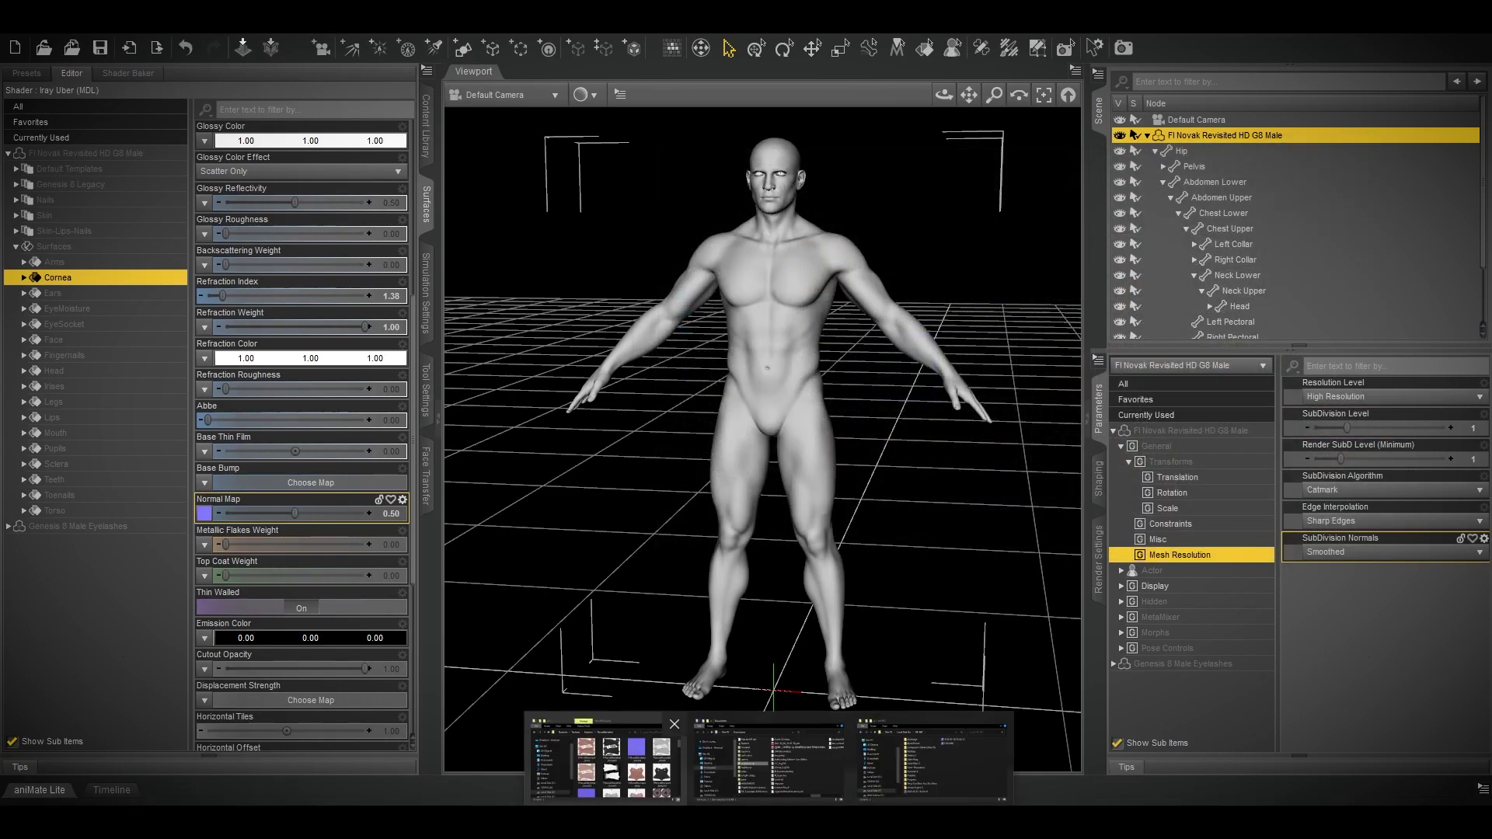
left_click_drag(1237, 164, 663, 144)
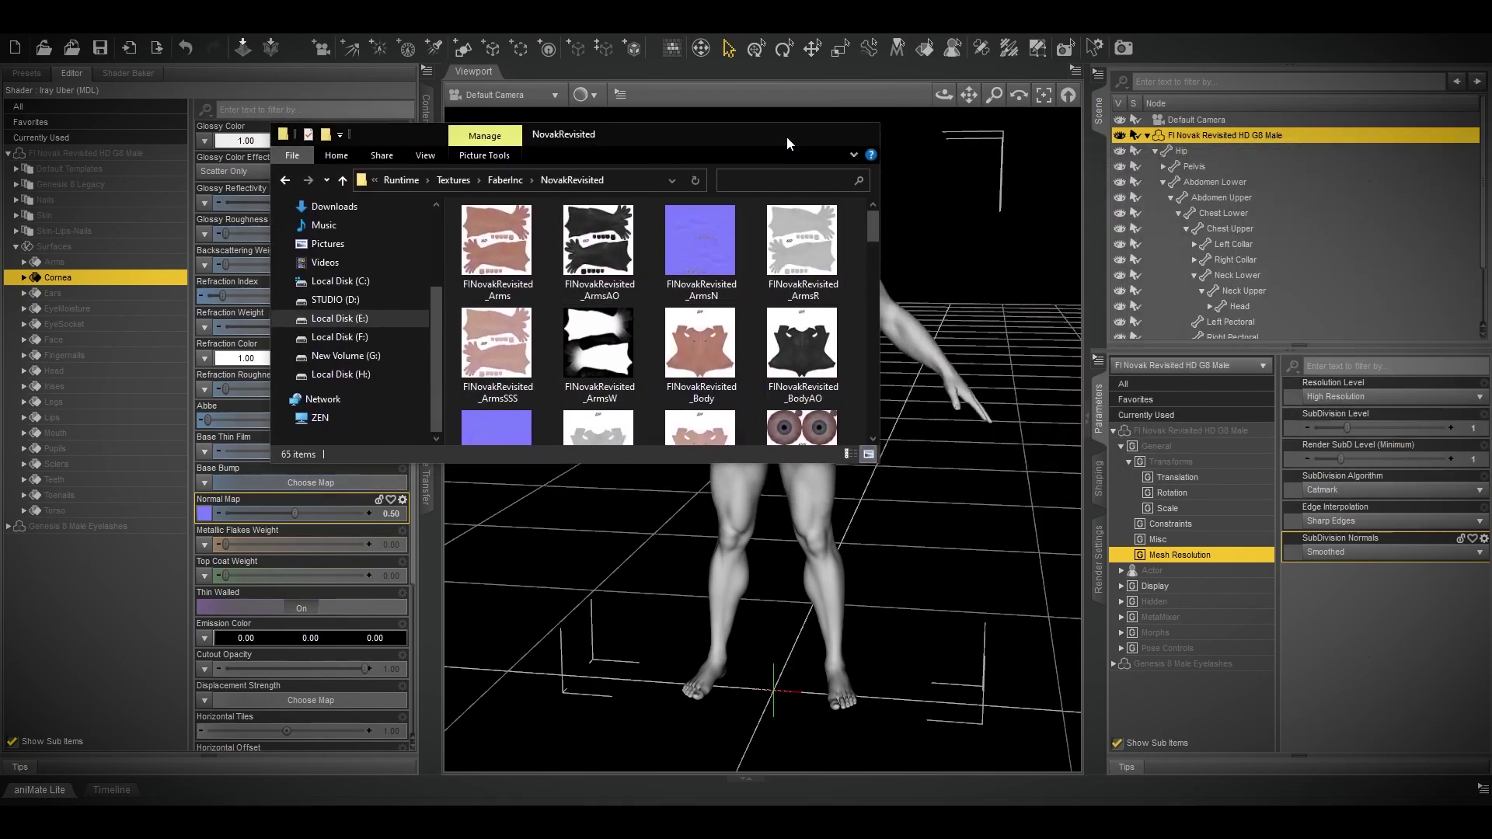
left_click(791, 133)
Step: Export the figure as an FBX 2012 Binary file, overwriting Exiled Novak in the ICLONE folder
left_click(10, 23)
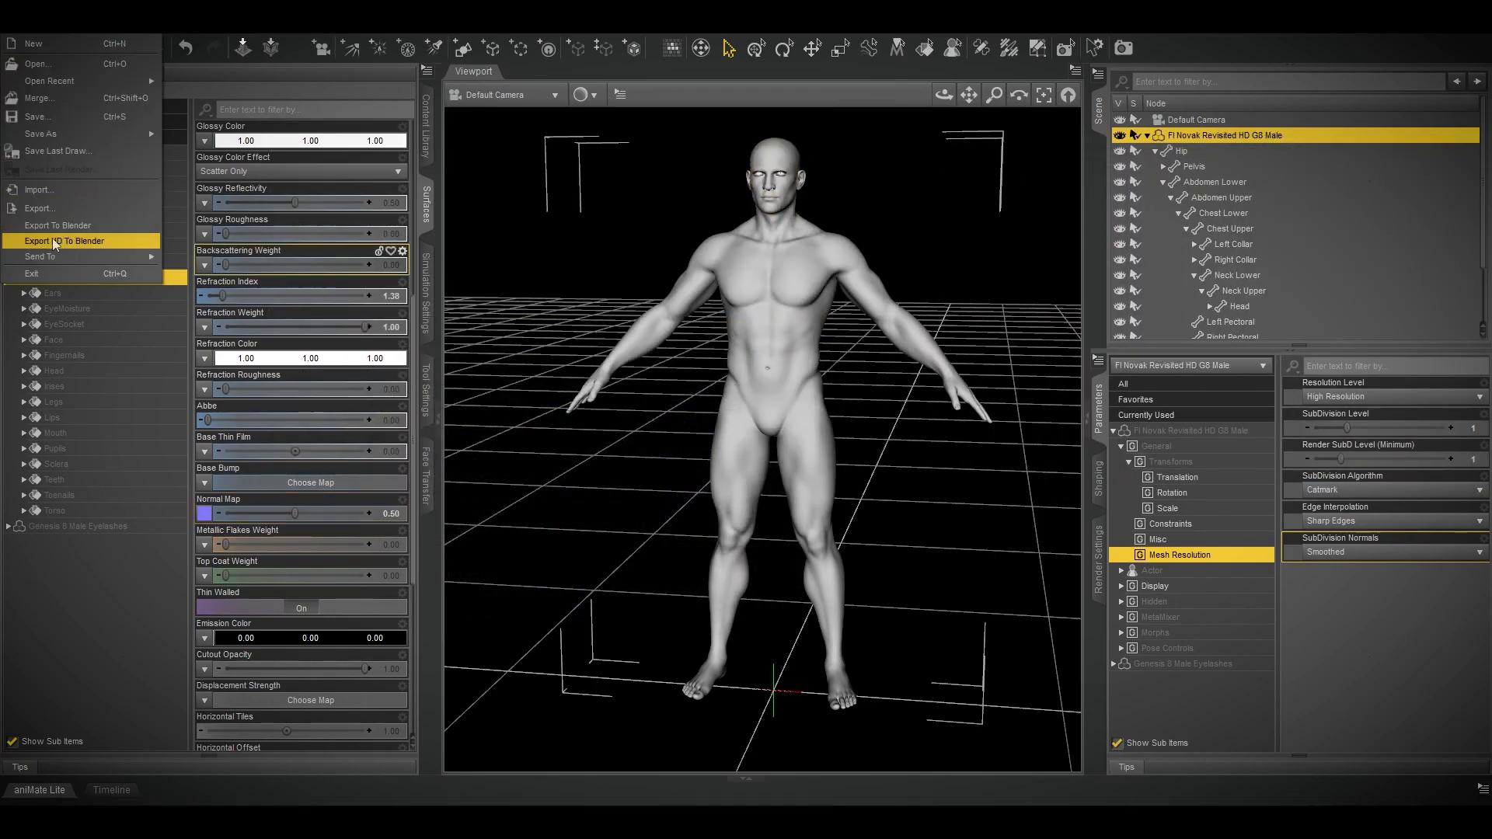
left_click(61, 208)
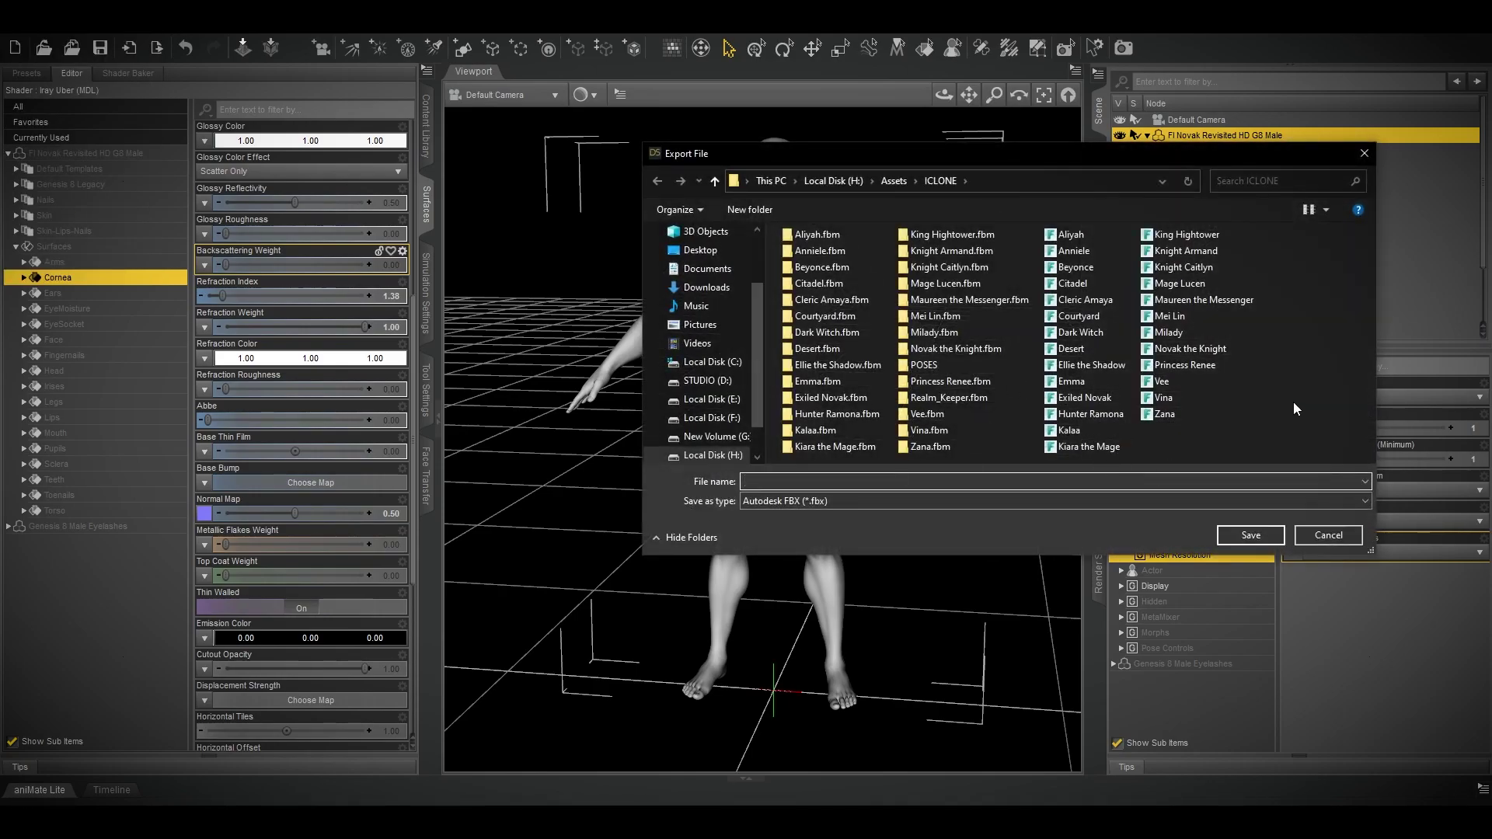
left_click(1088, 397)
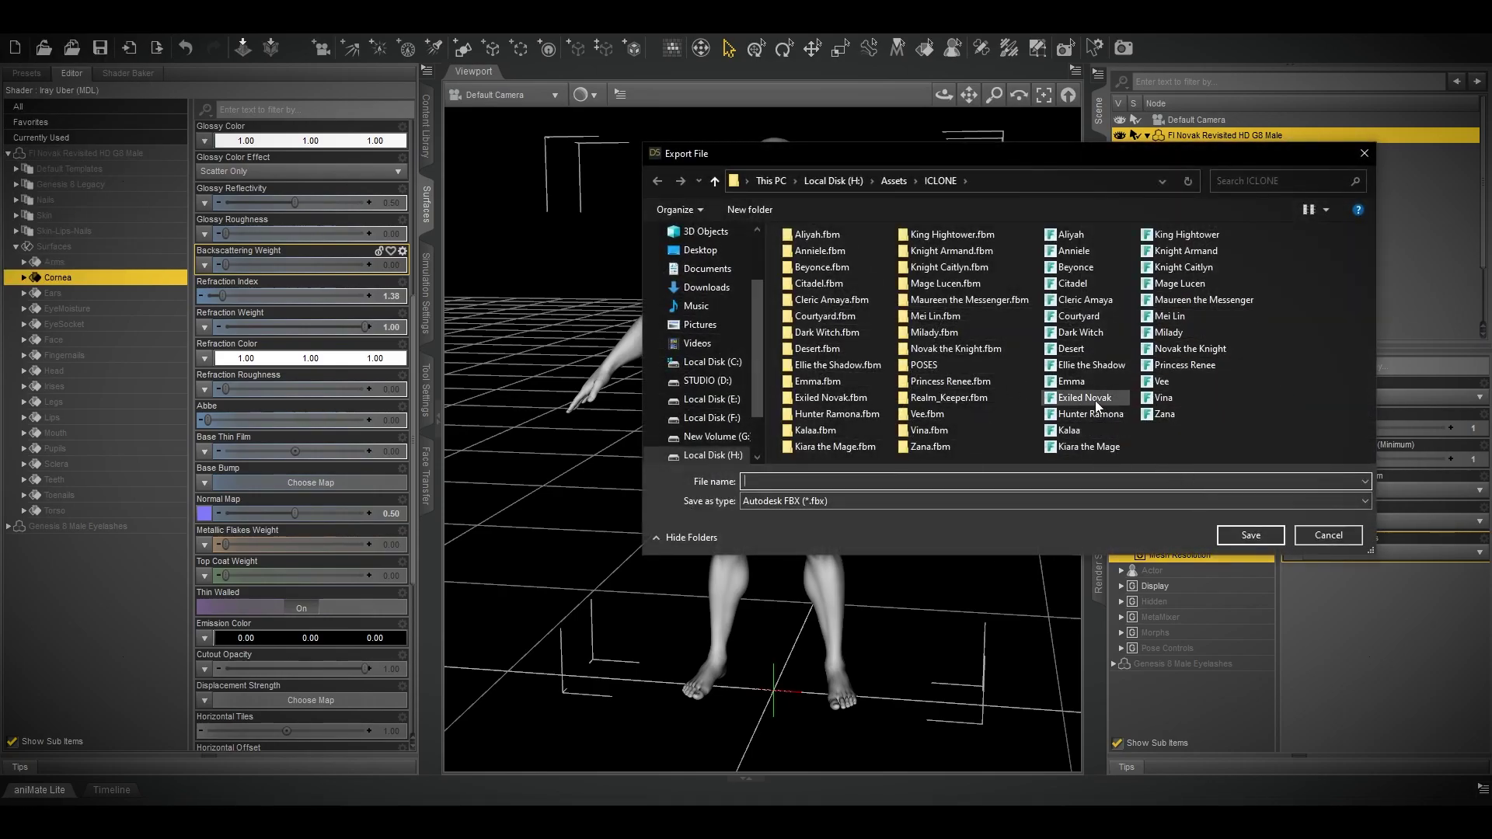
left_click(1249, 536)
left_click(684, 418)
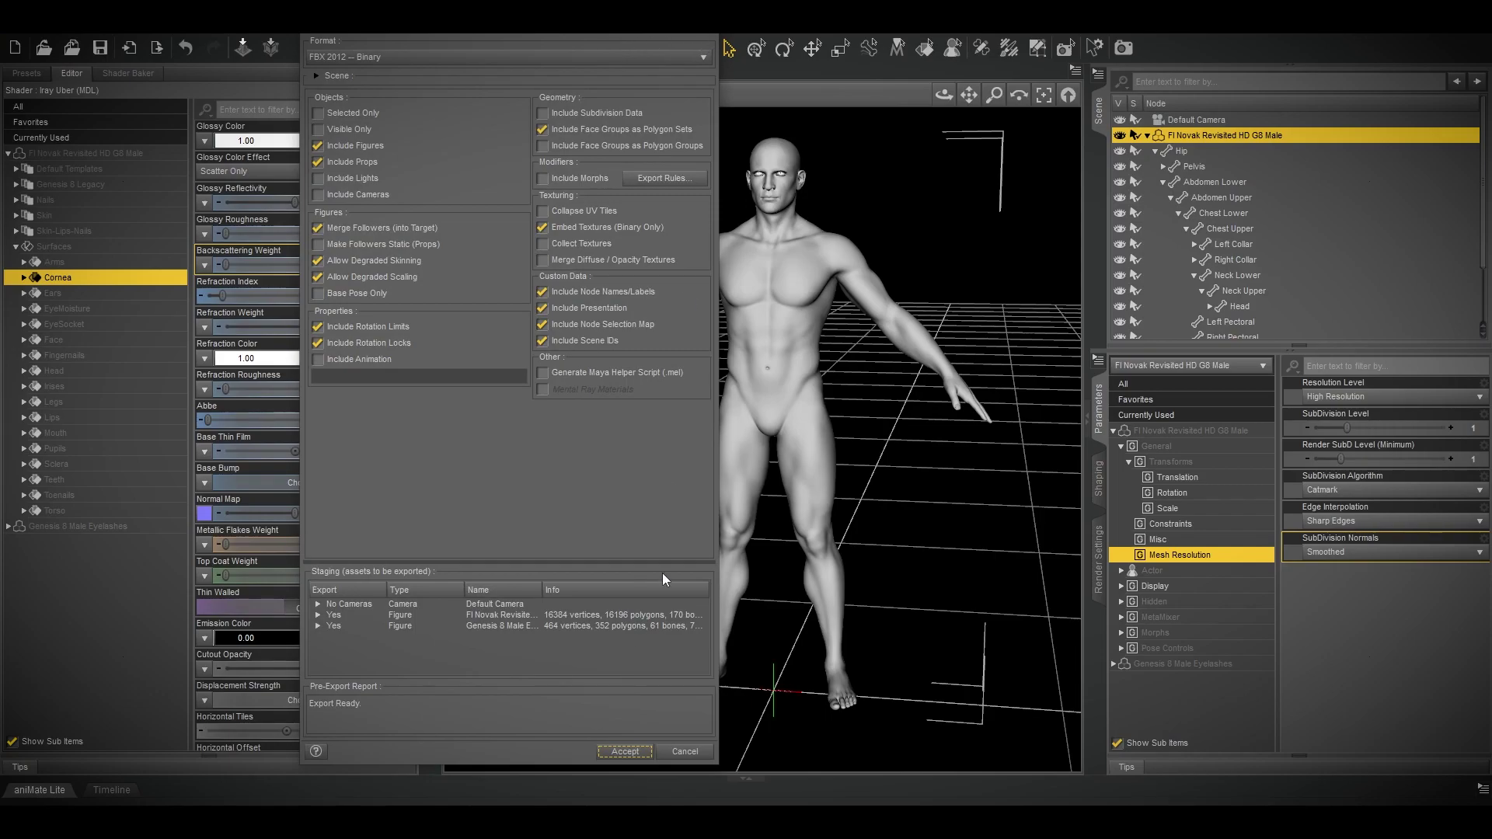
key("Return")
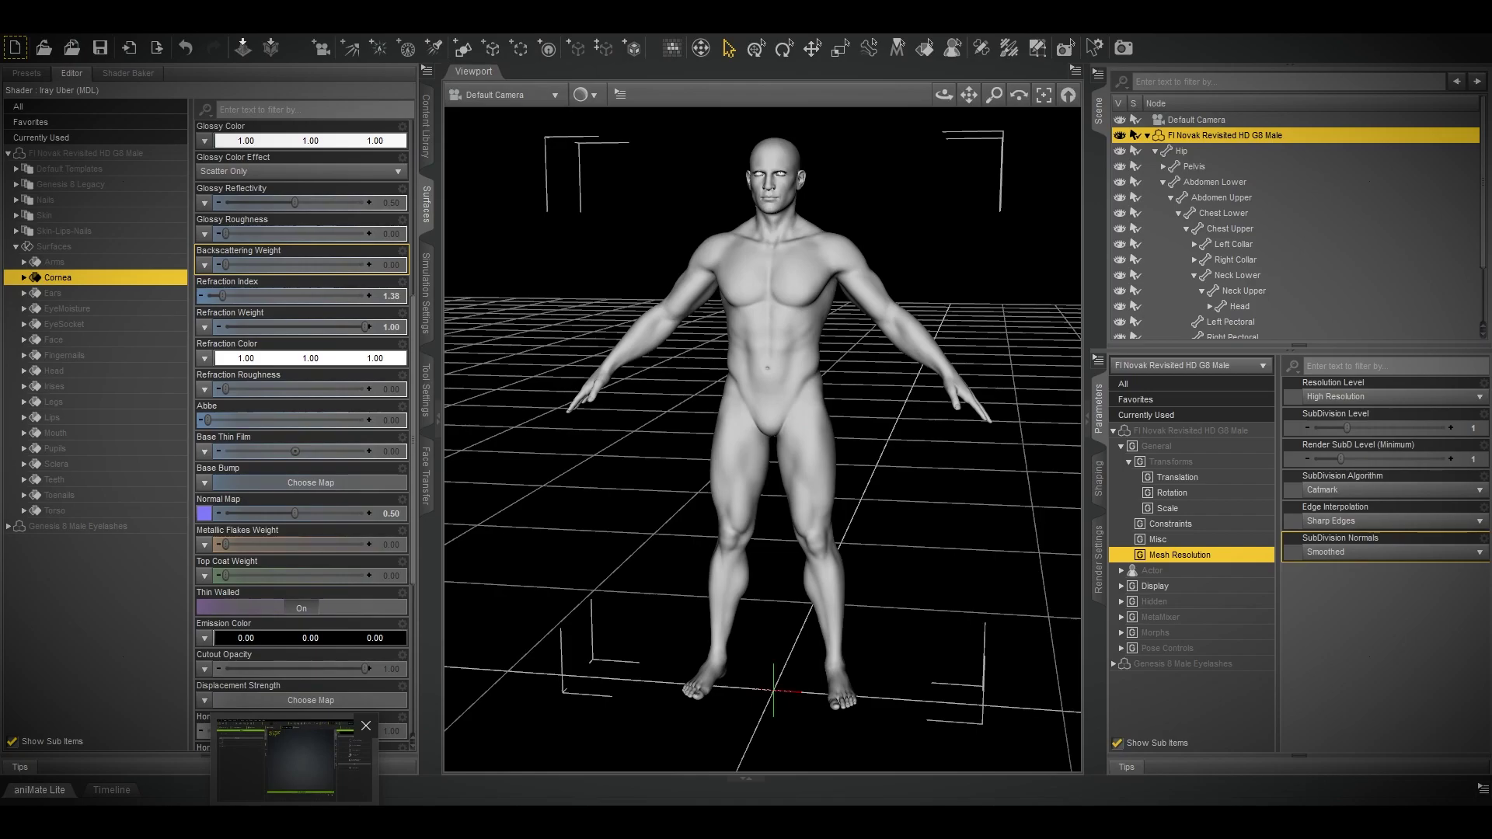
Step: Switch to Character Creator and open the Exiled Novak FBX through the CC3+ Transformer with ADVANCED texture loading
left_click(294, 822)
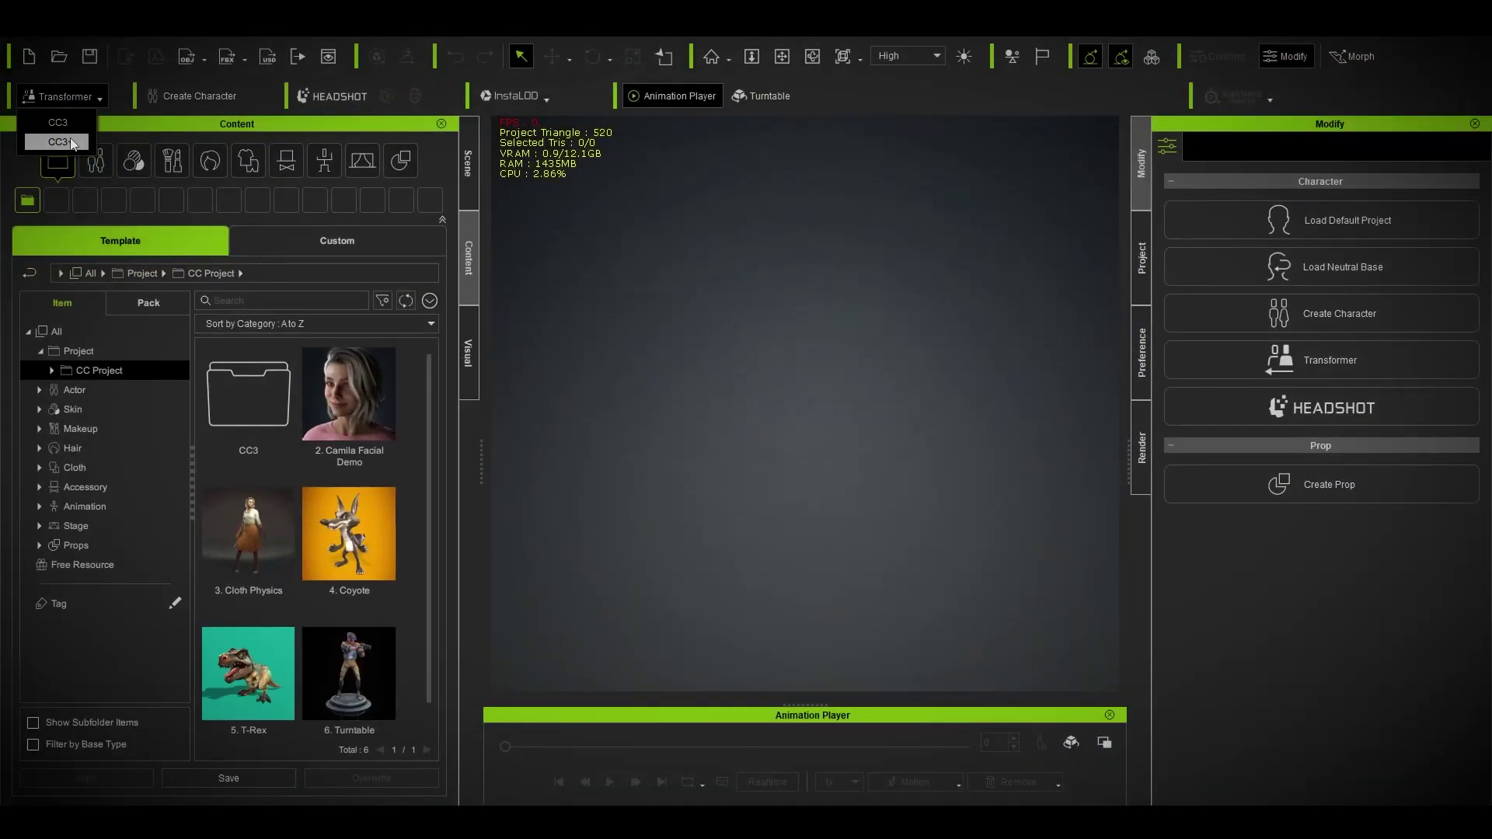
left_click(49, 146)
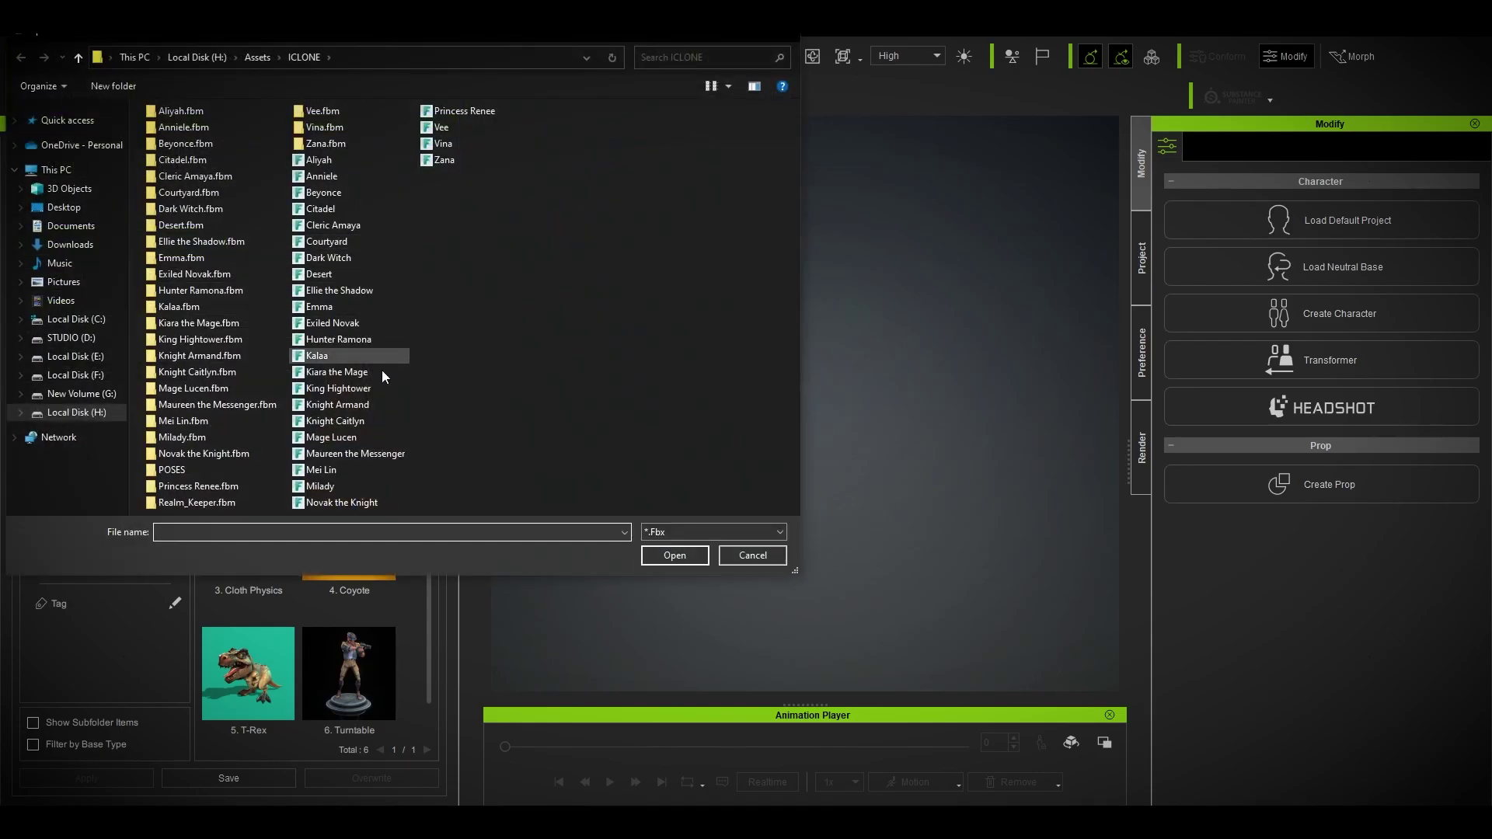
left_click(347, 325)
left_click(673, 554)
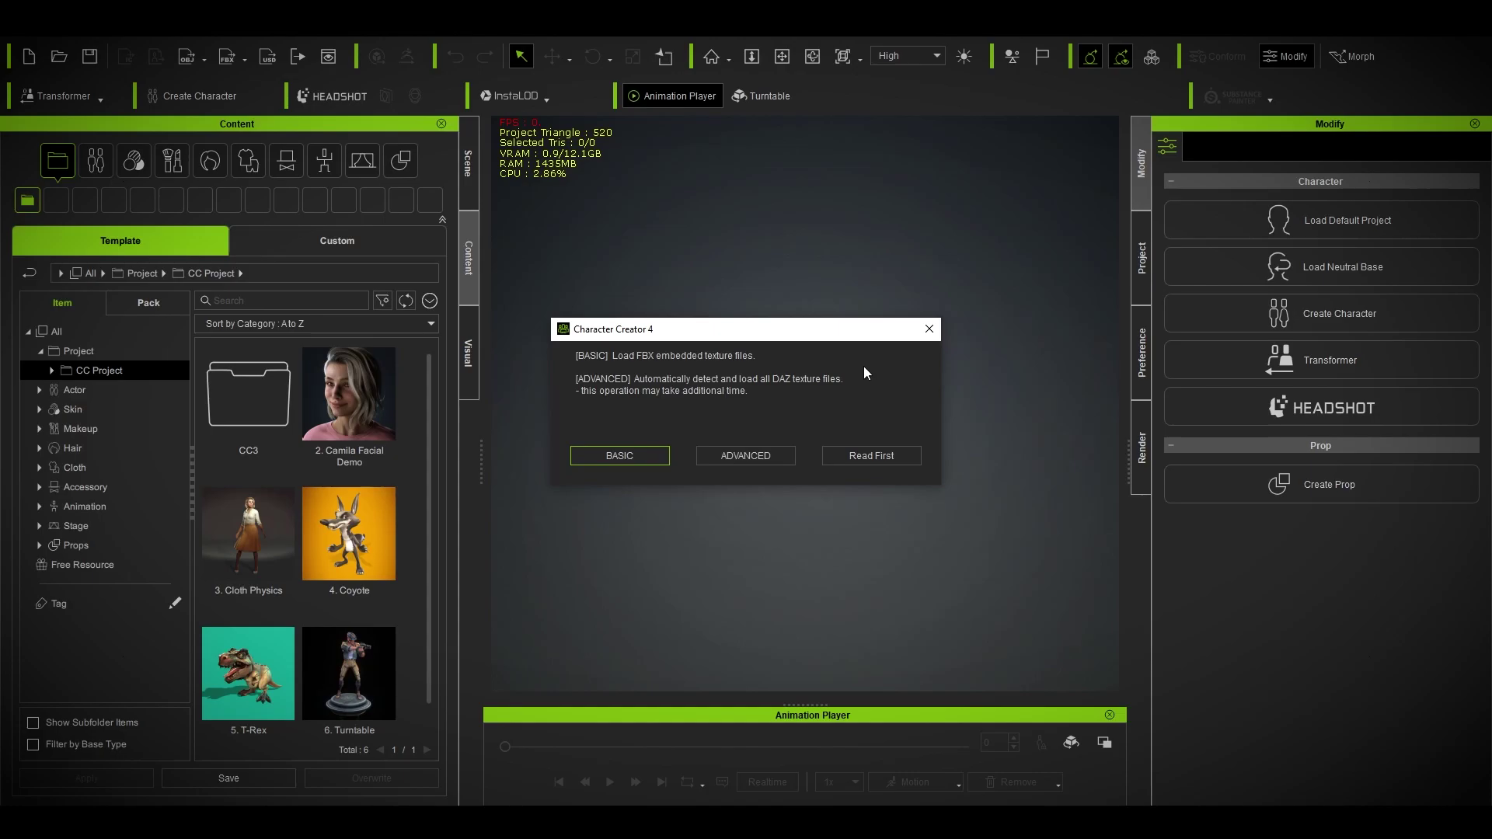
left_click(754, 463)
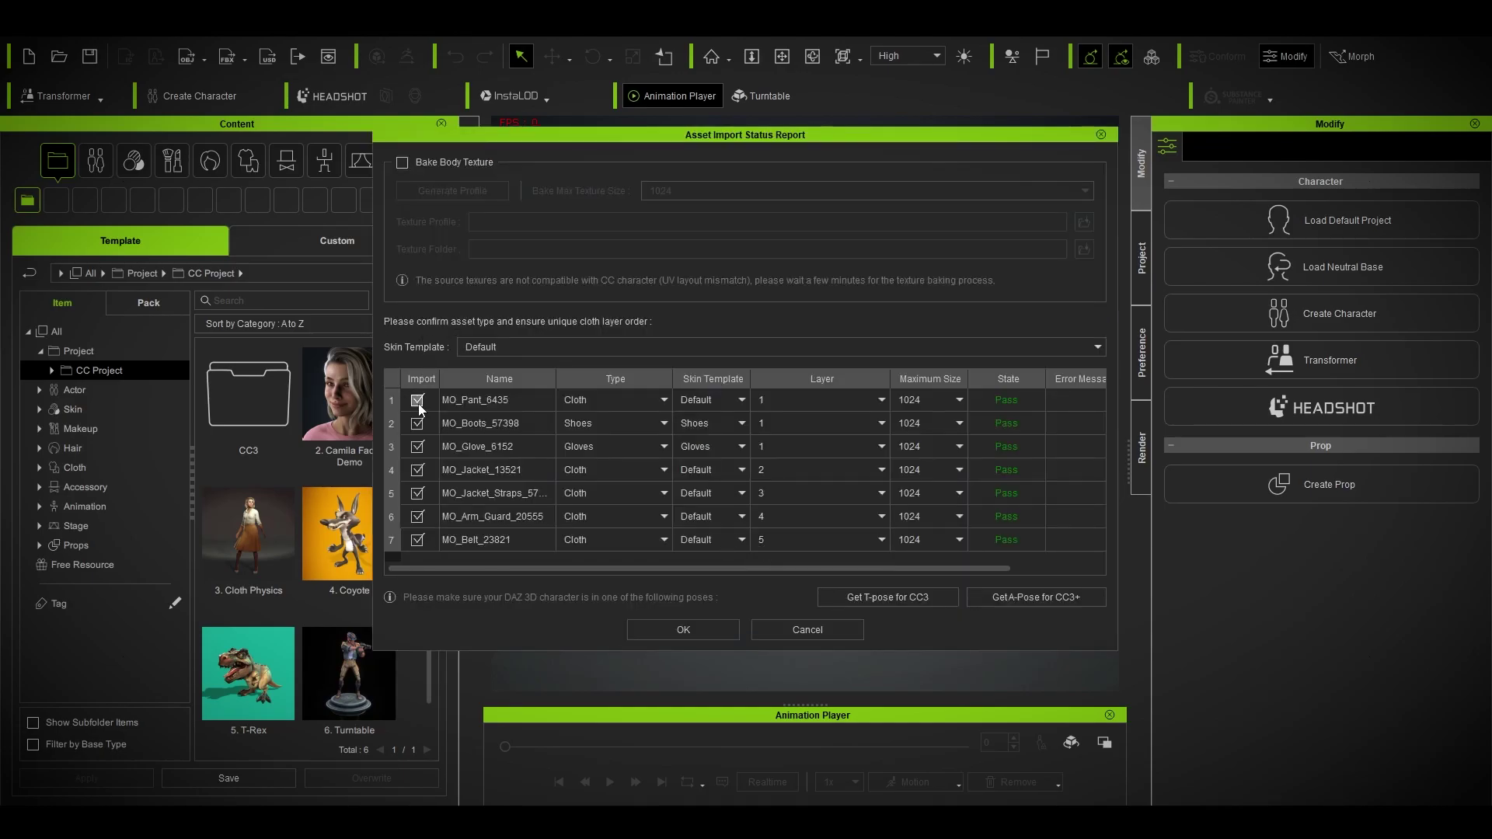
Step: Exclude all seven MO clothing items, from the pants to the belt, from the import
left_click(418, 401)
left_click(417, 423)
left_click(417, 447)
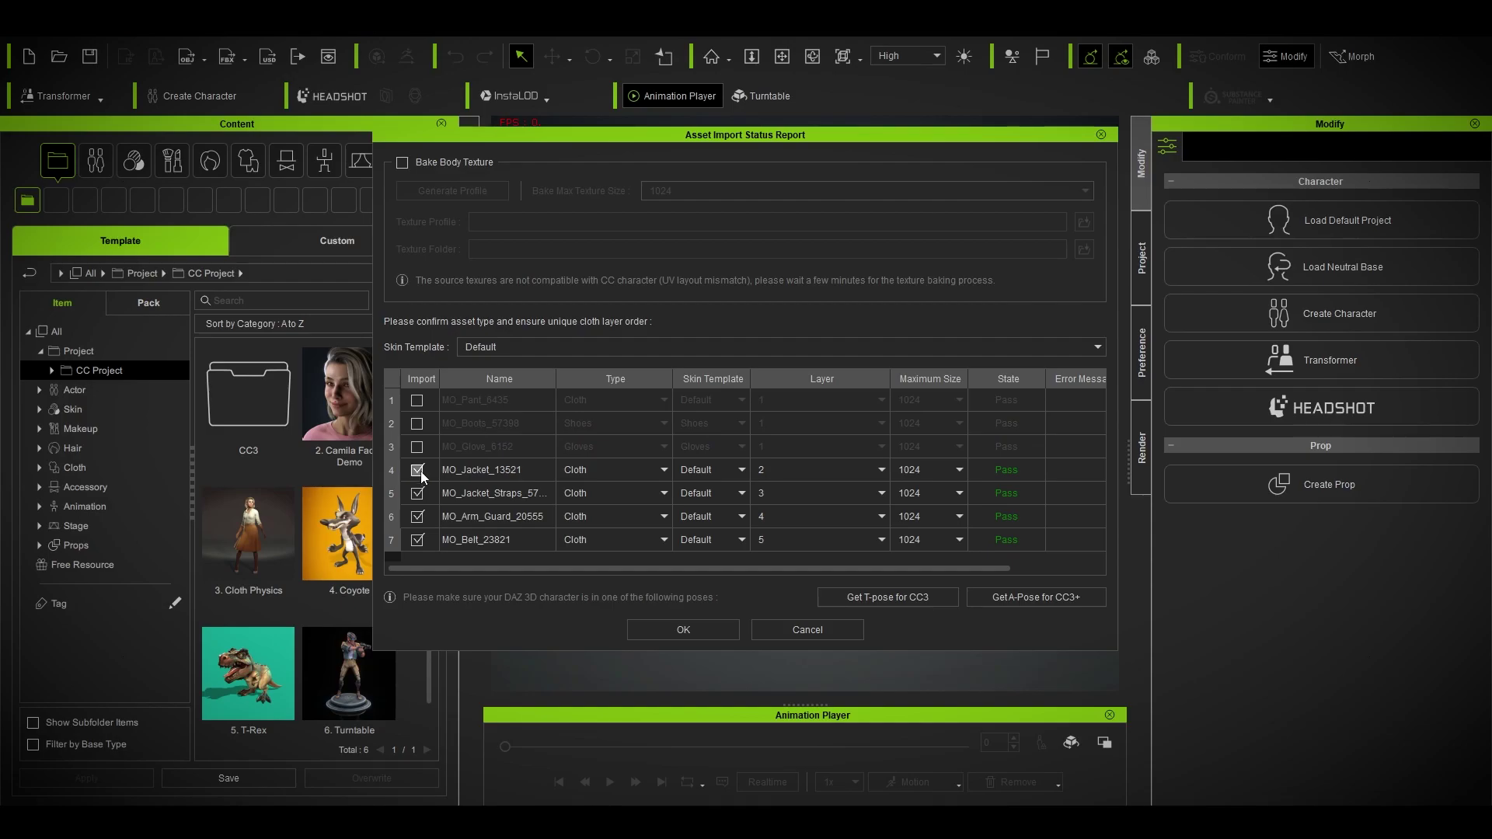
left_click(417, 470)
left_click(417, 493)
left_click(417, 517)
left_click(417, 541)
Step: Enable body texture baking with a maximum texture size of 4096 and import the character
left_click(454, 163)
left_click(710, 191)
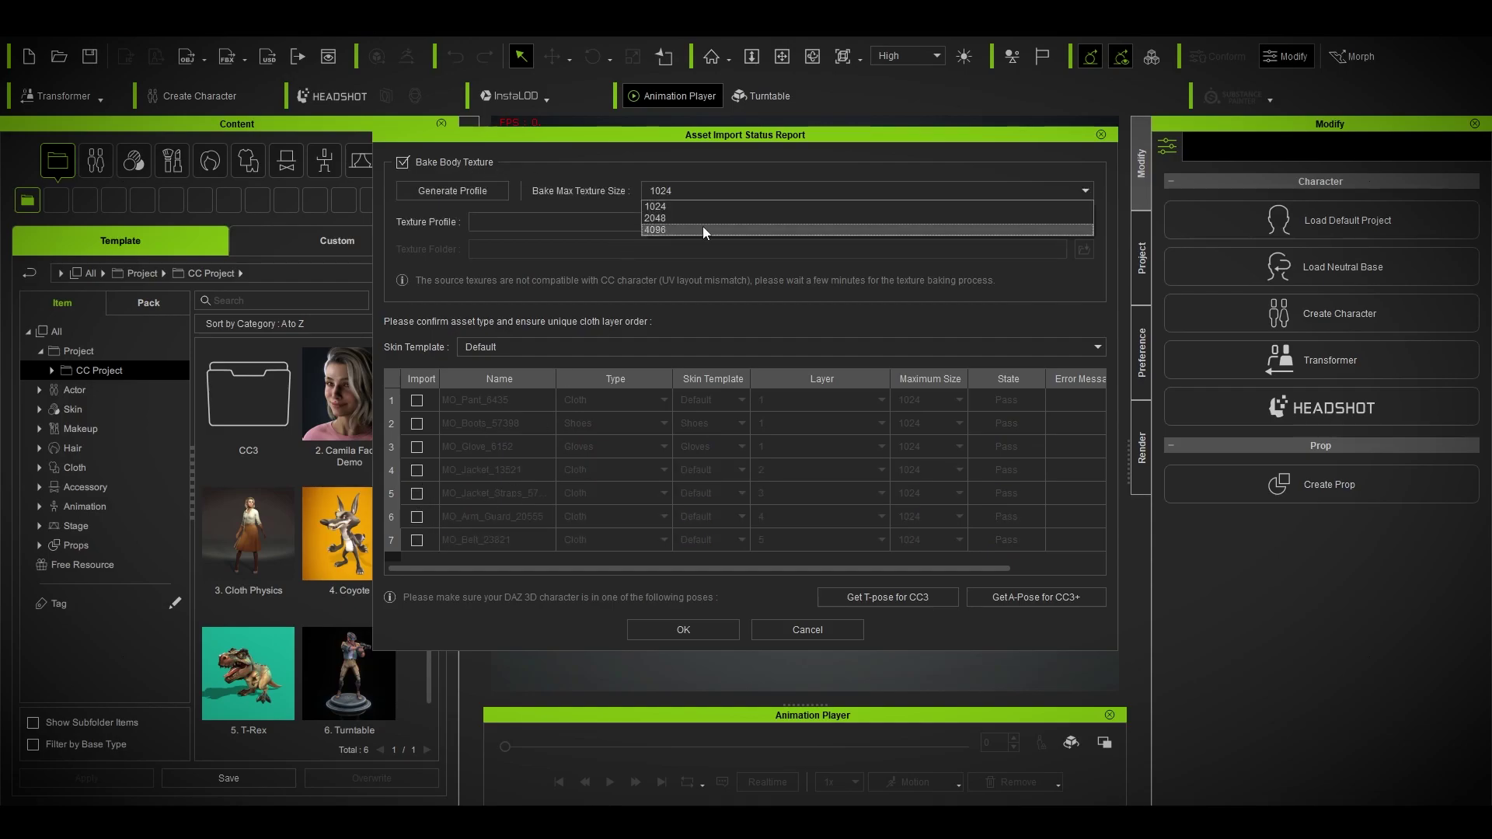
left_click(695, 230)
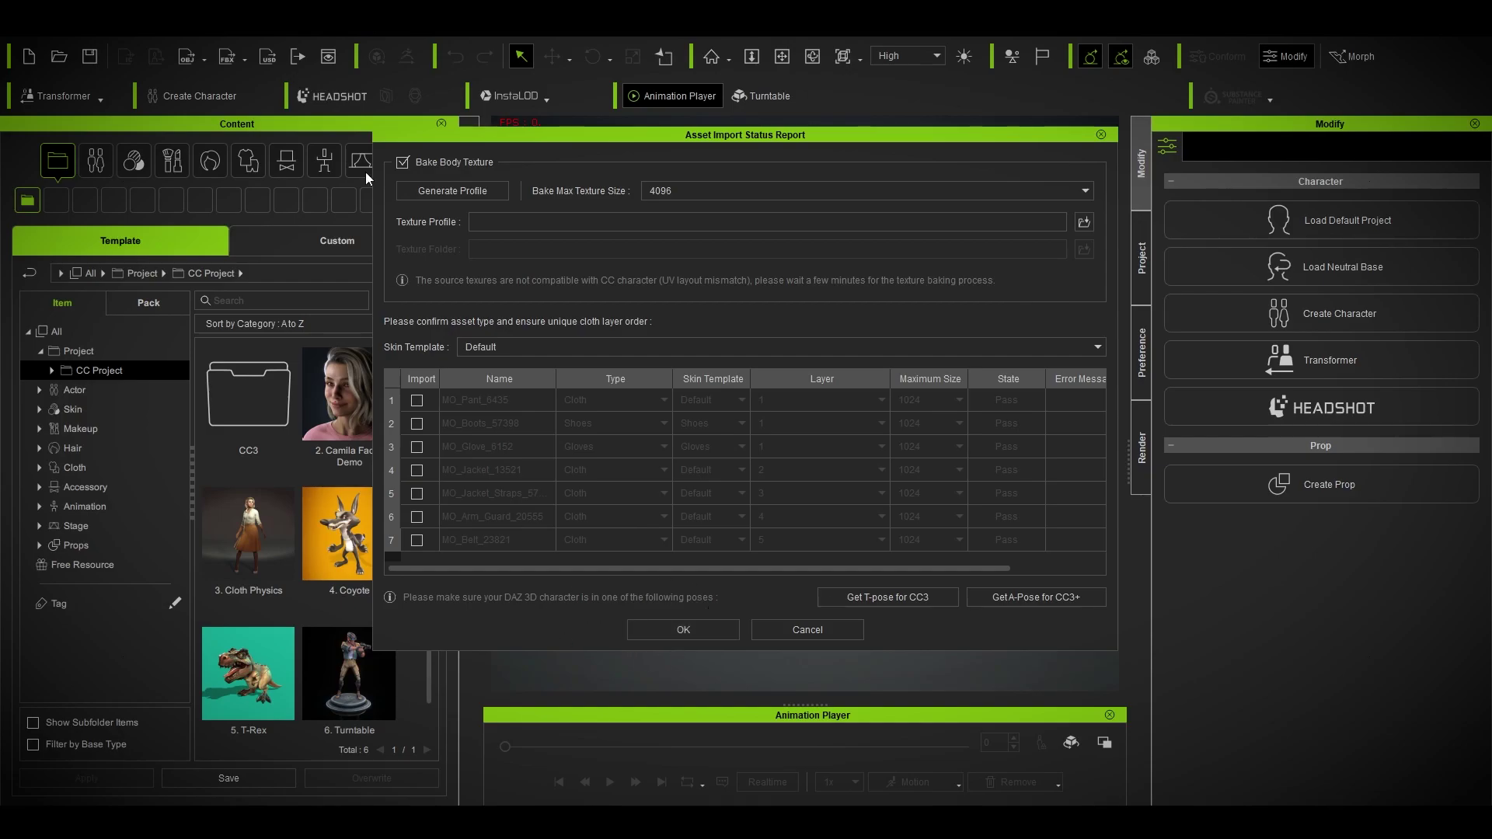
left_click(678, 629)
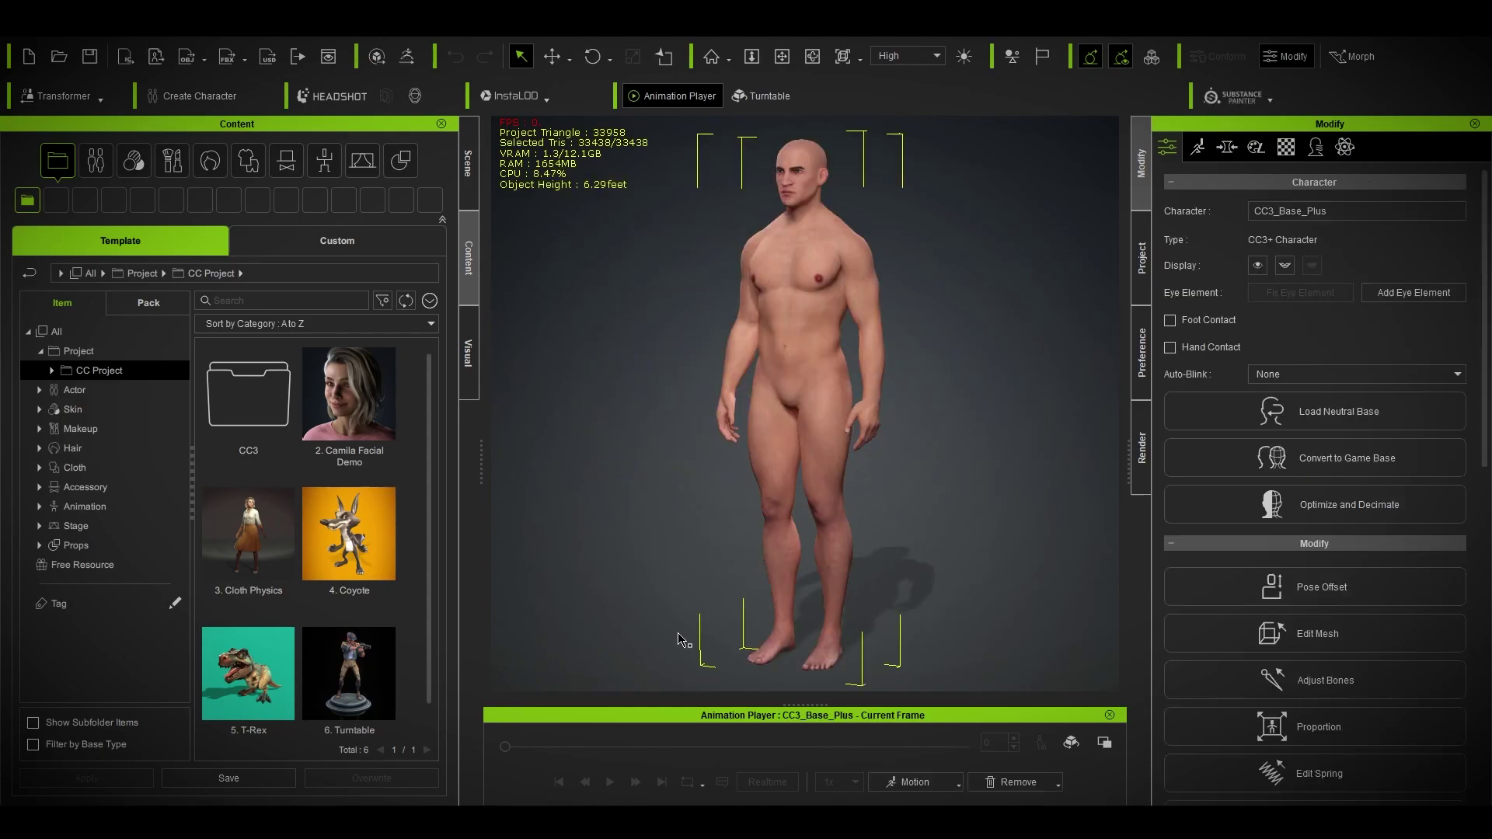
Step: Inspect the imported character's chest skin and face up close
scroll(899, 389, "up", 3)
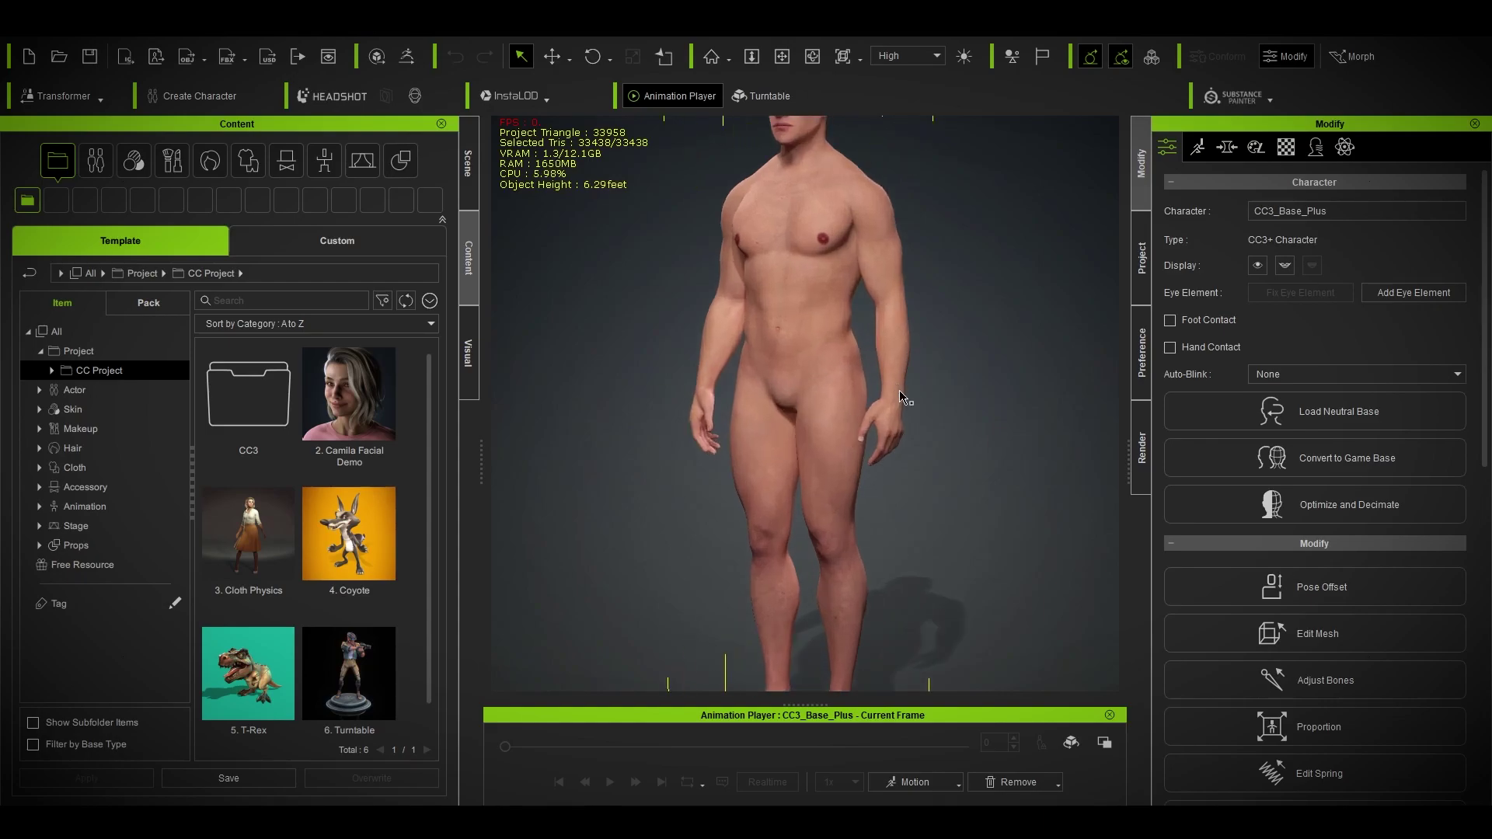
scroll(899, 389, "up", 5)
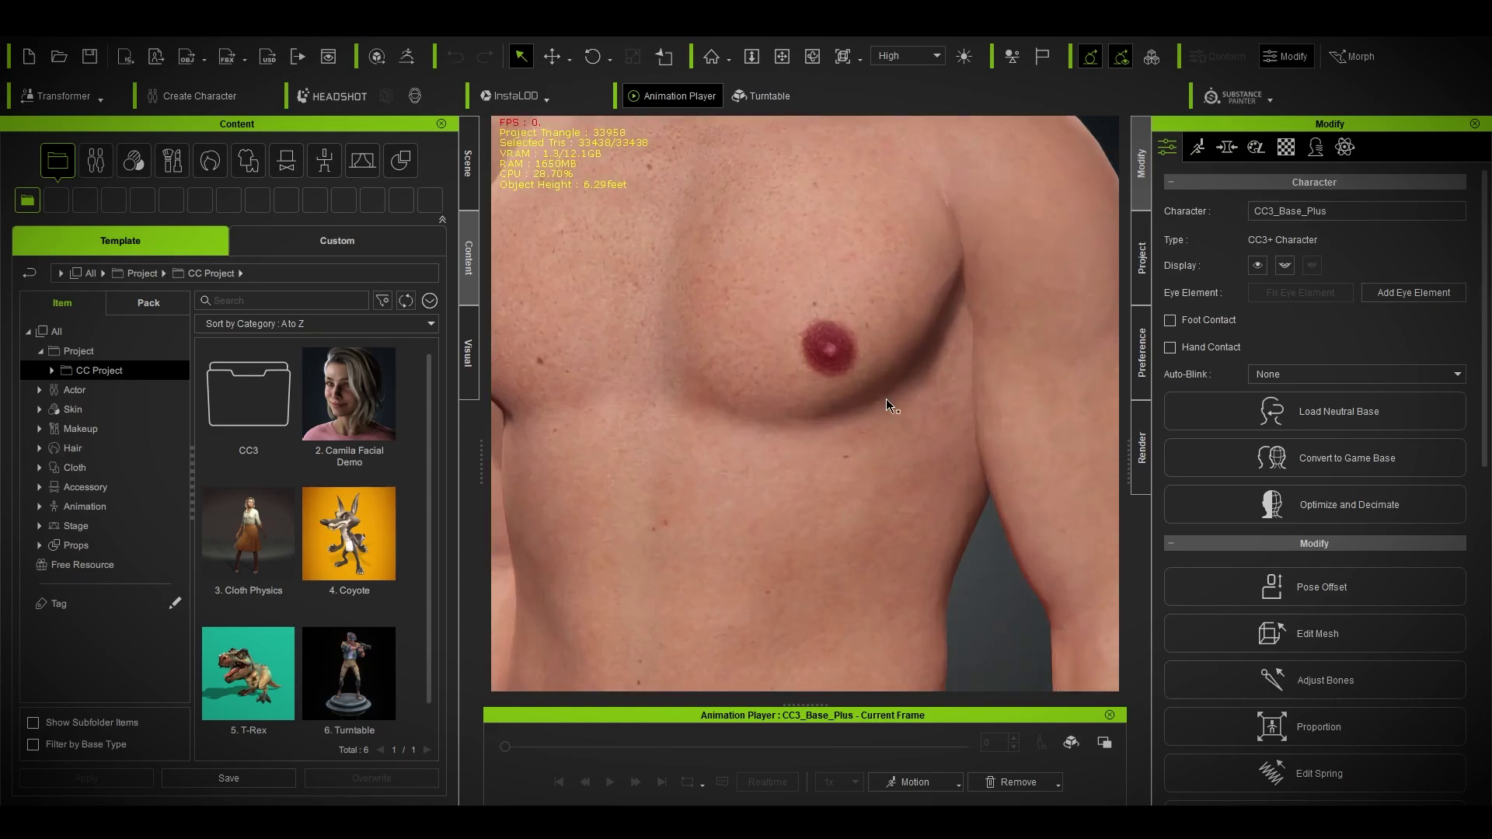
middle_click_drag(886, 399, 913, 660)
scroll(898, 563, "up", 2)
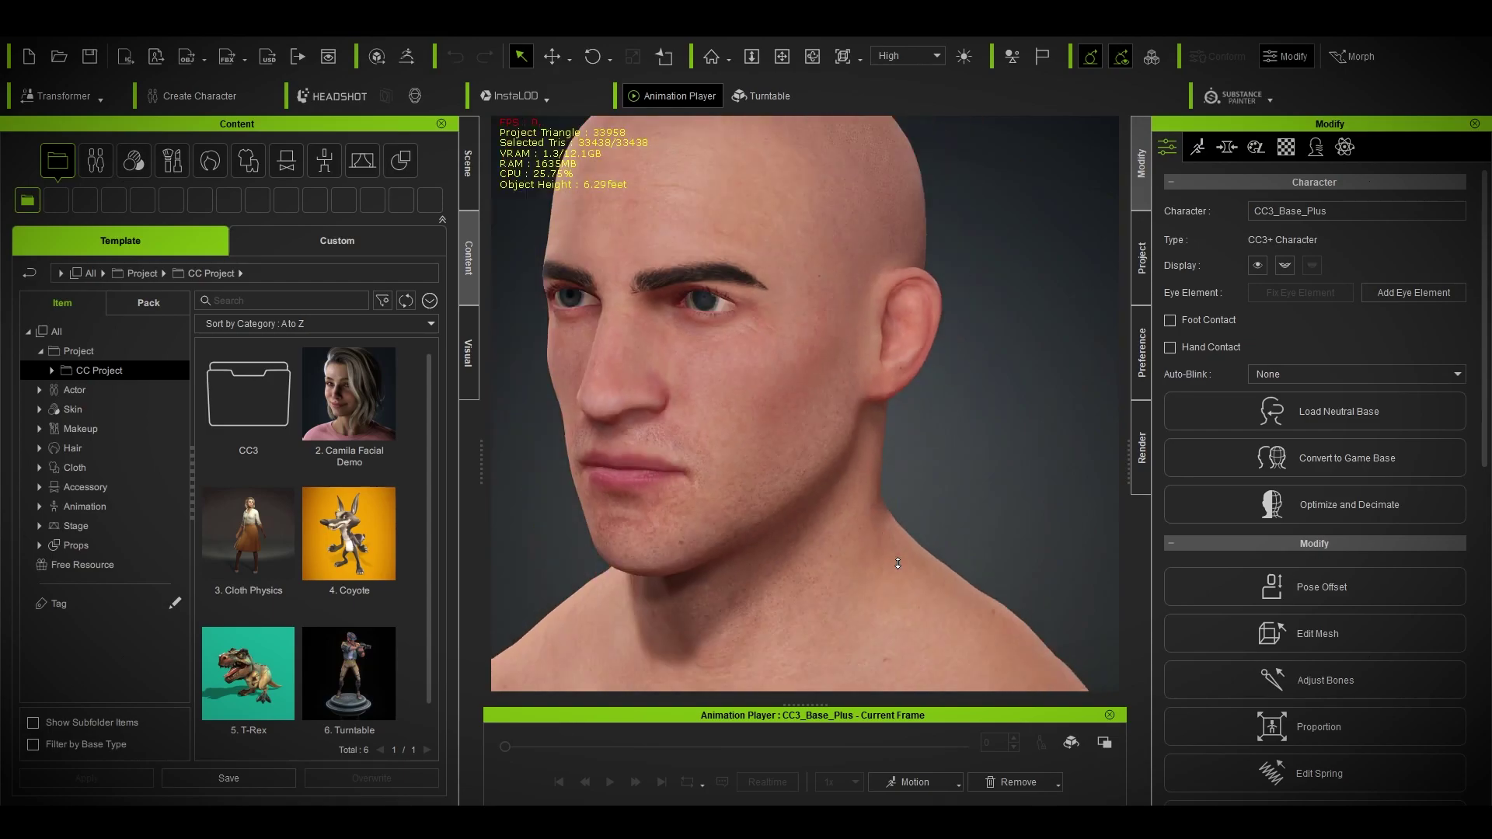
right_click_drag(898, 563, 949, 575)
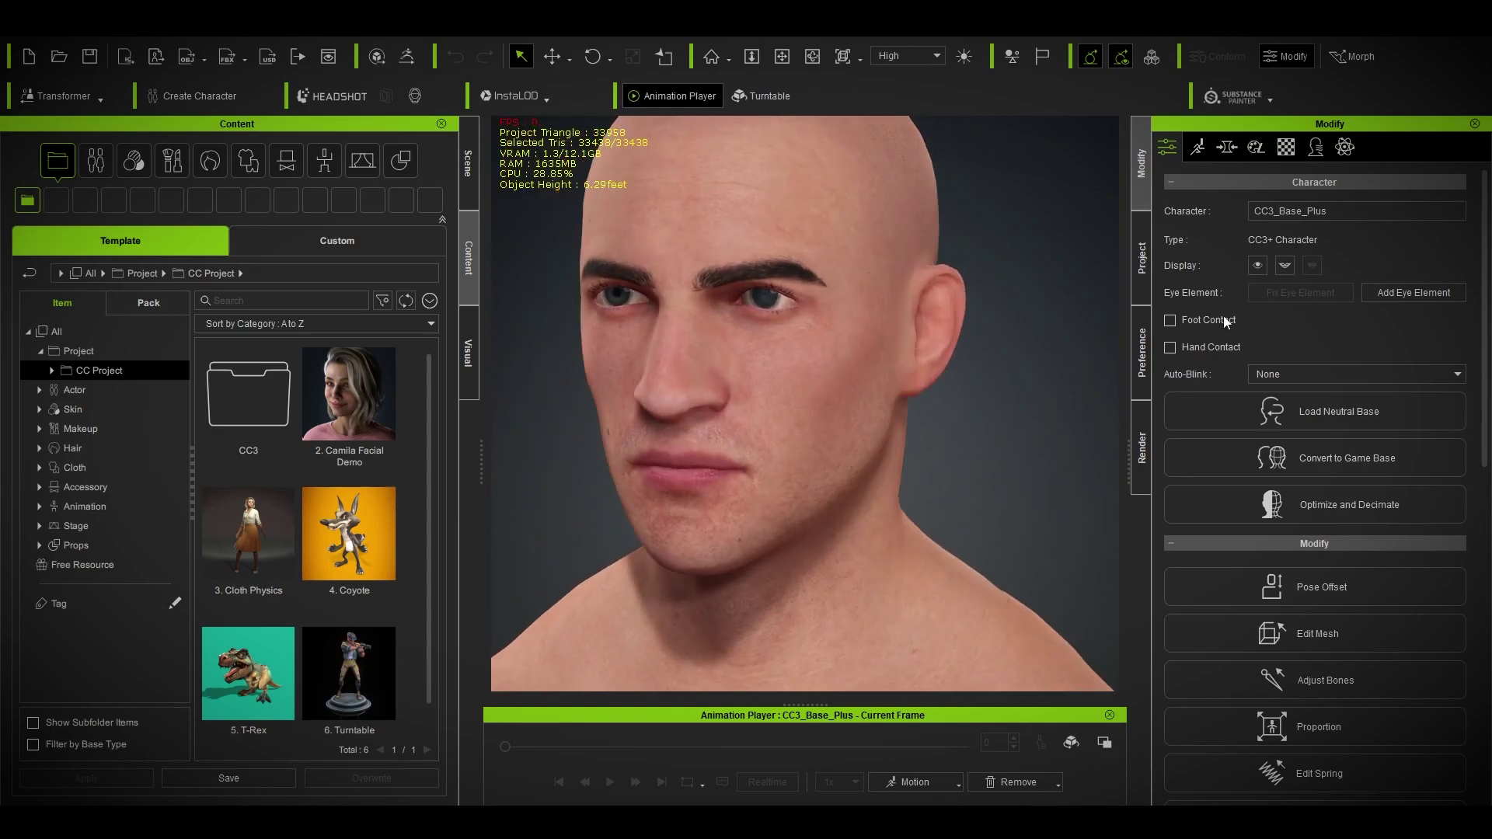
Step: Review the texture maps of the body, arm and leg skin materials and the source images in the NovakRevisited folder
left_click(1287, 147)
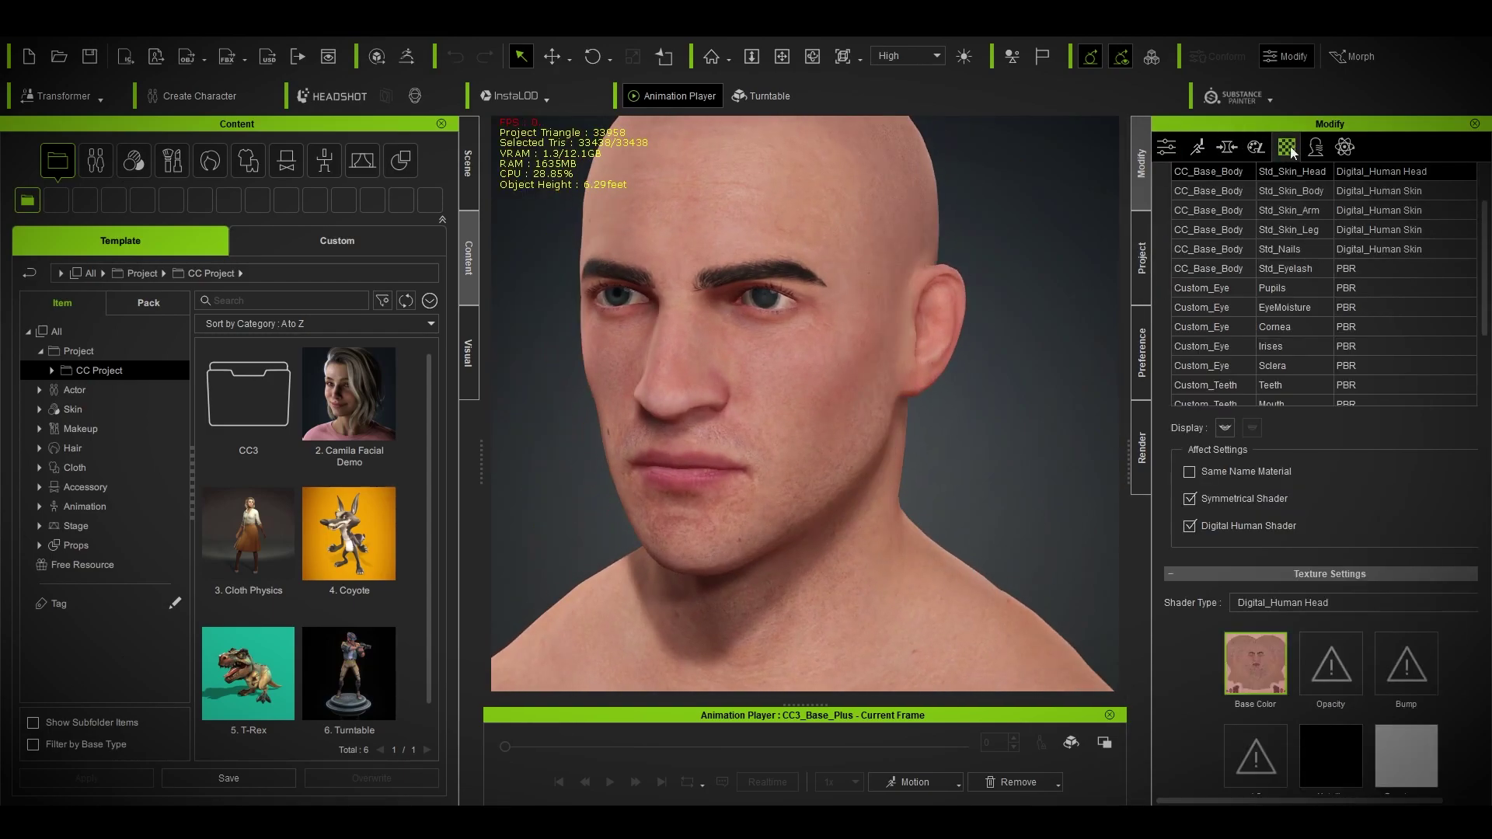
left_click(1252, 194)
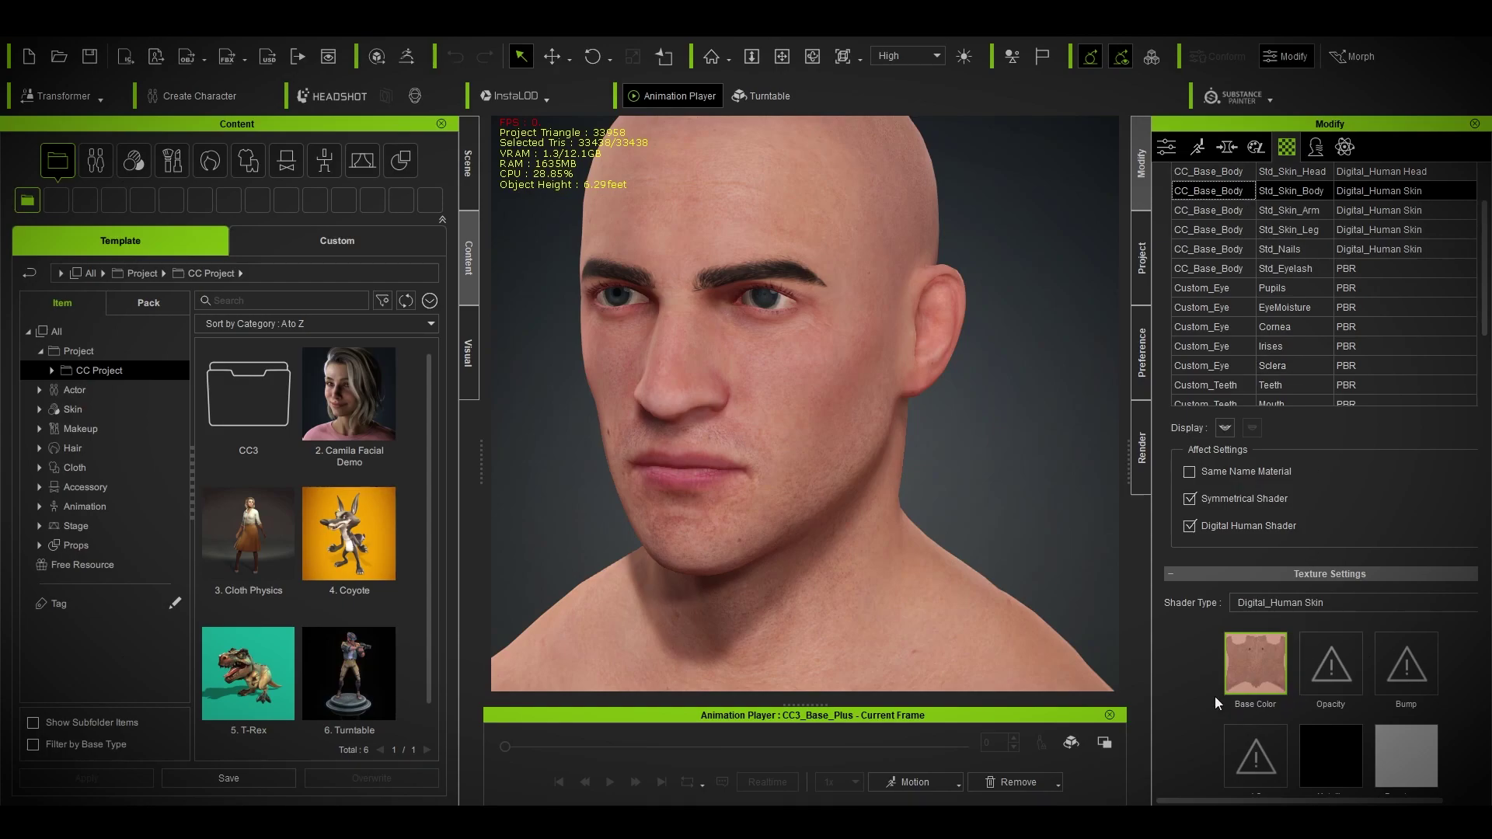
scroll(1215, 696, "down", 1)
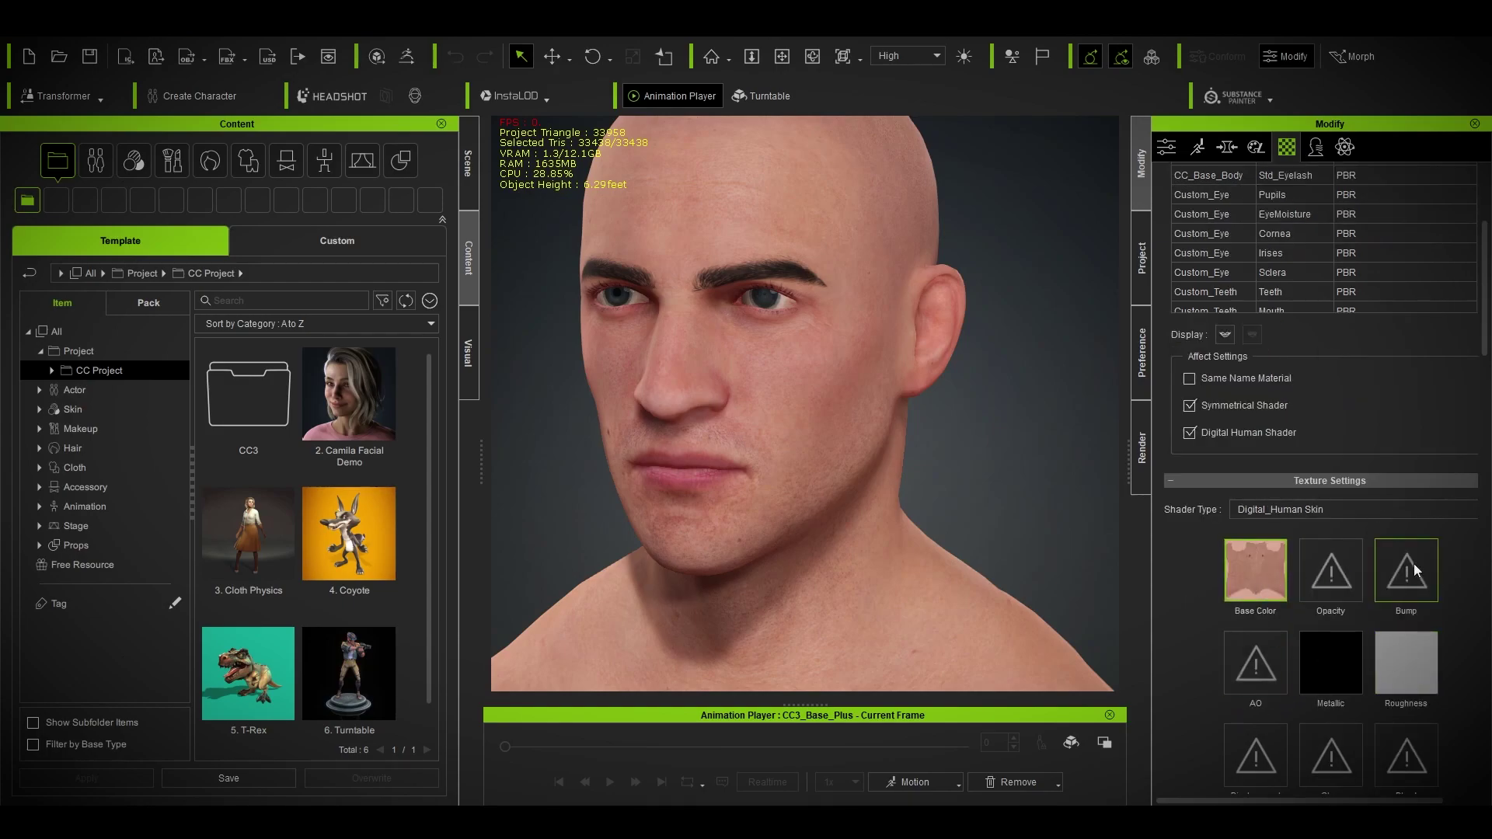
scroll(1225, 684, "up", 3)
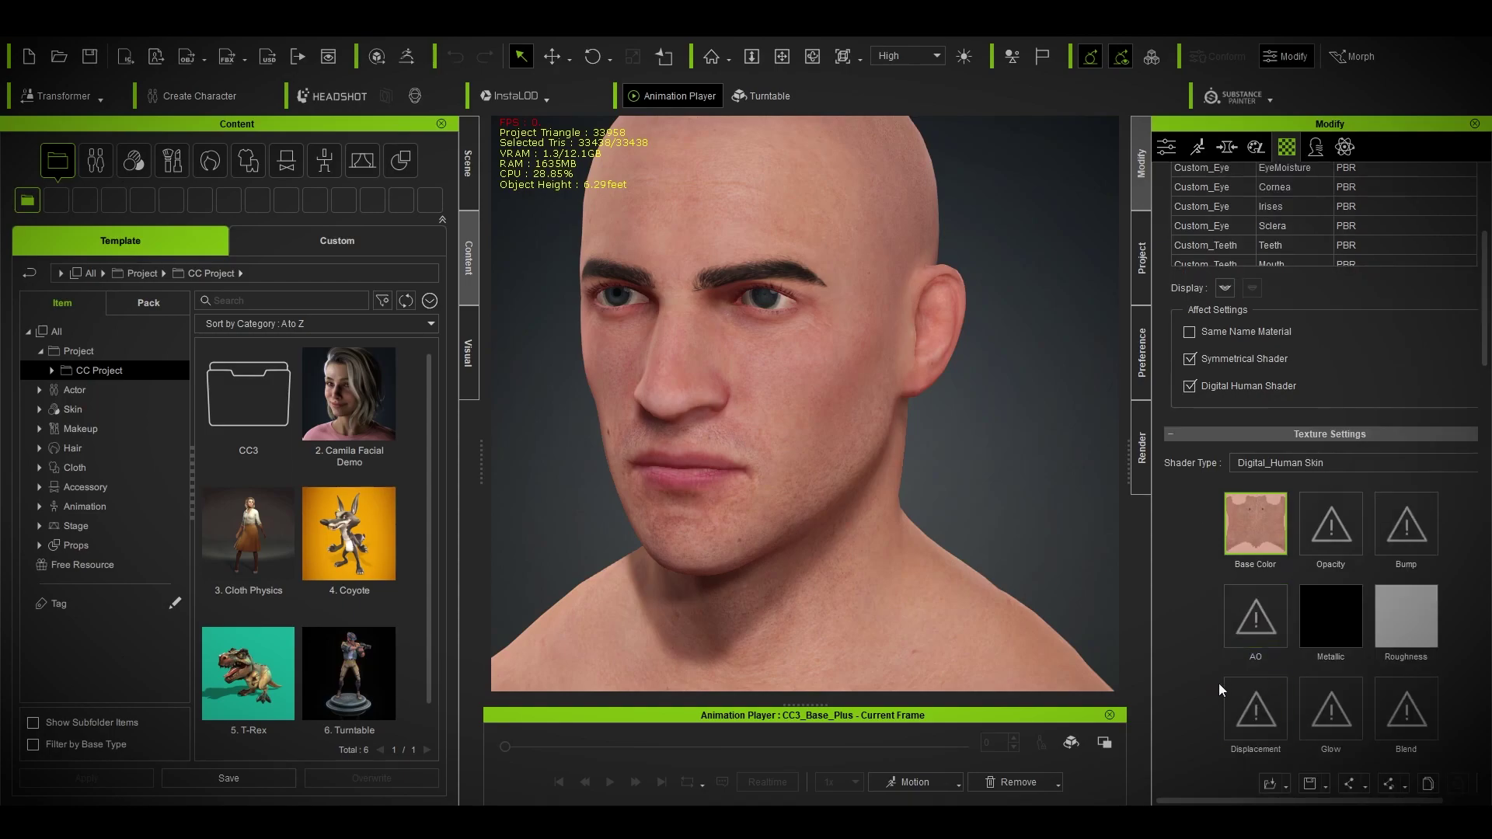
left_click(1216, 257)
left_click(1210, 278)
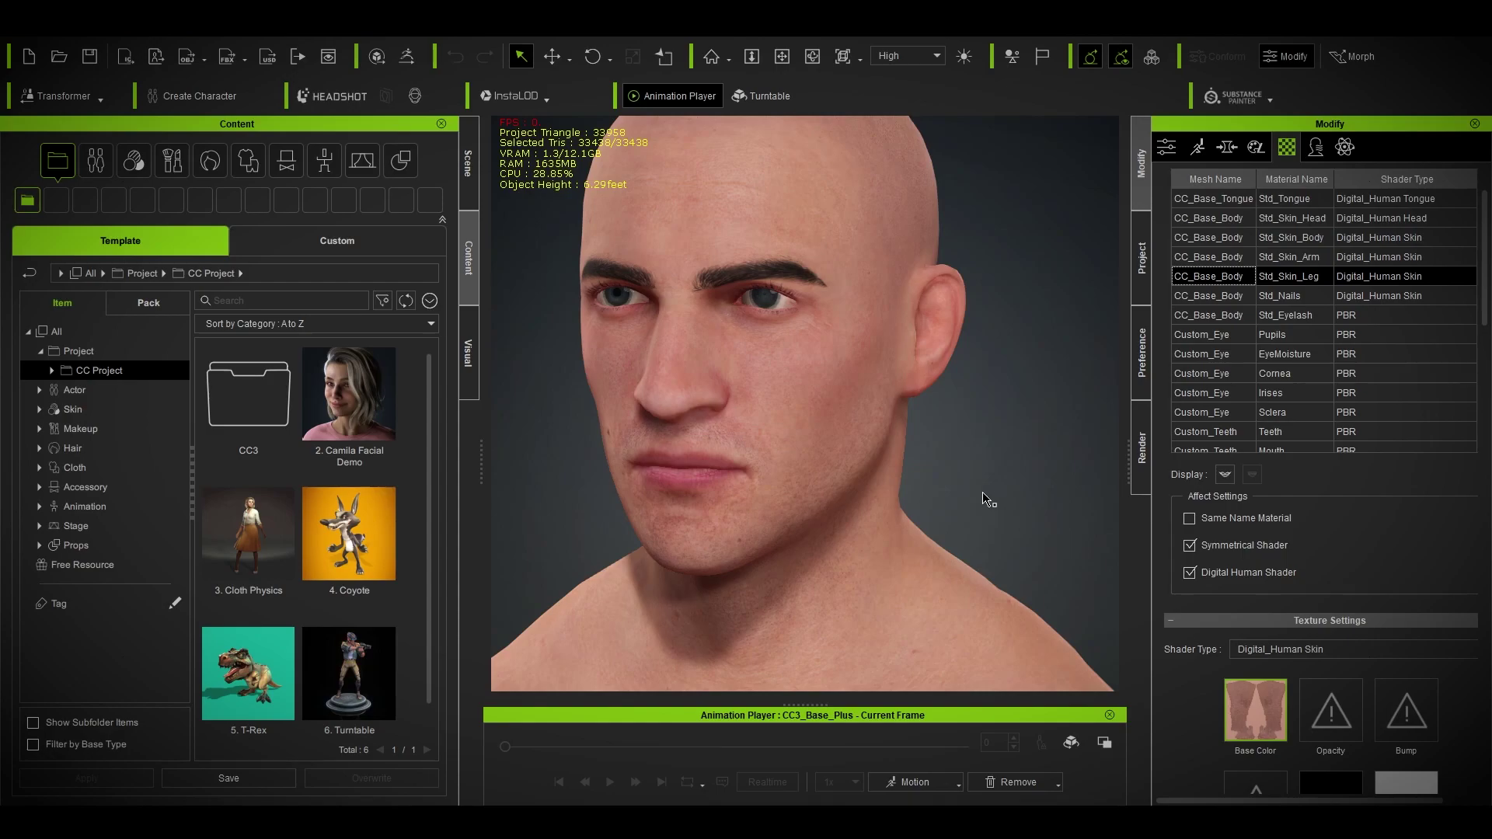
scroll(987, 503, "down", 4)
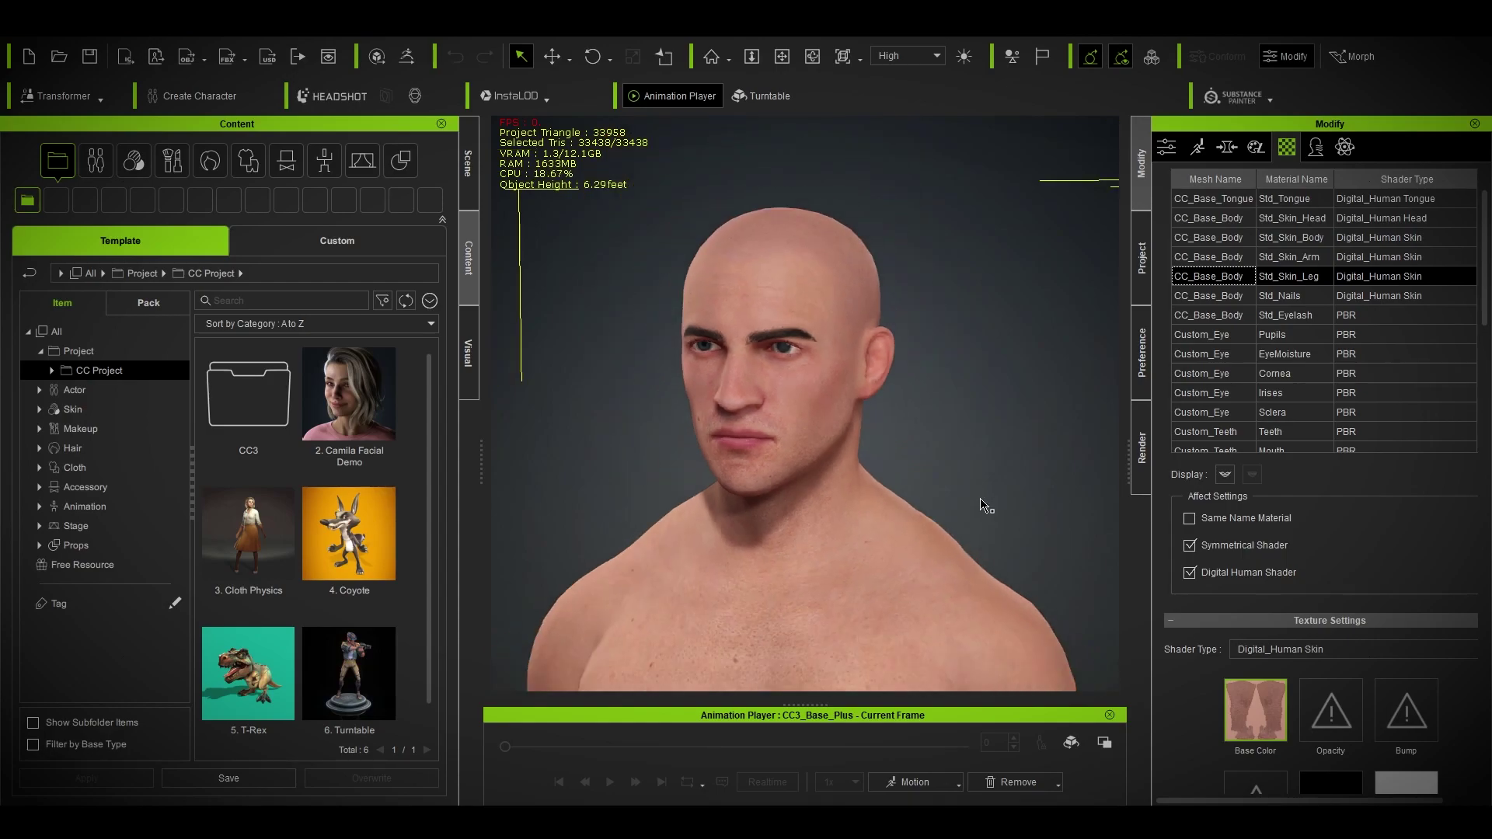
middle_click_drag(988, 507, 986, 458)
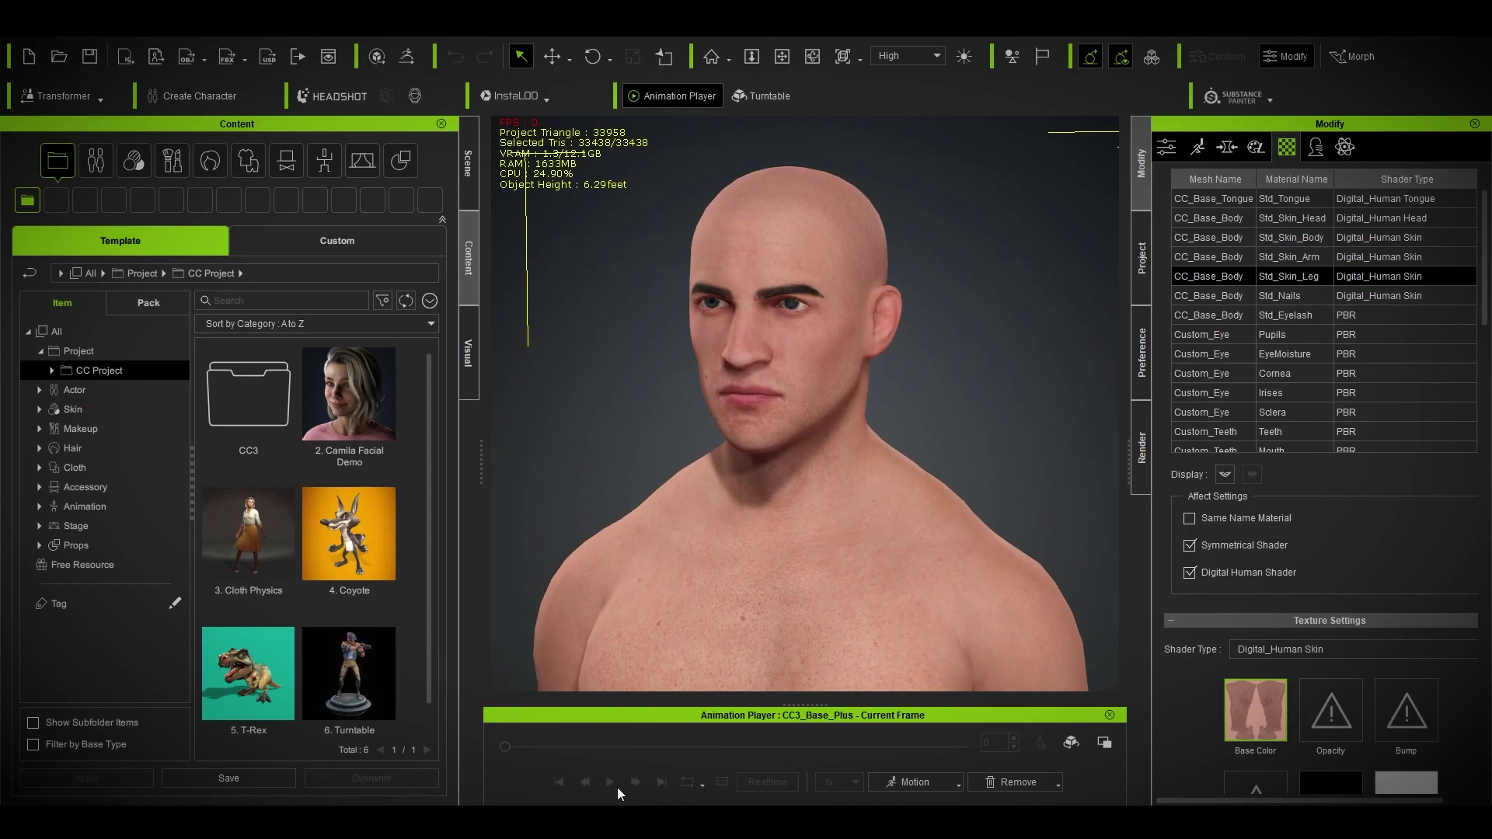
left_click(593, 822)
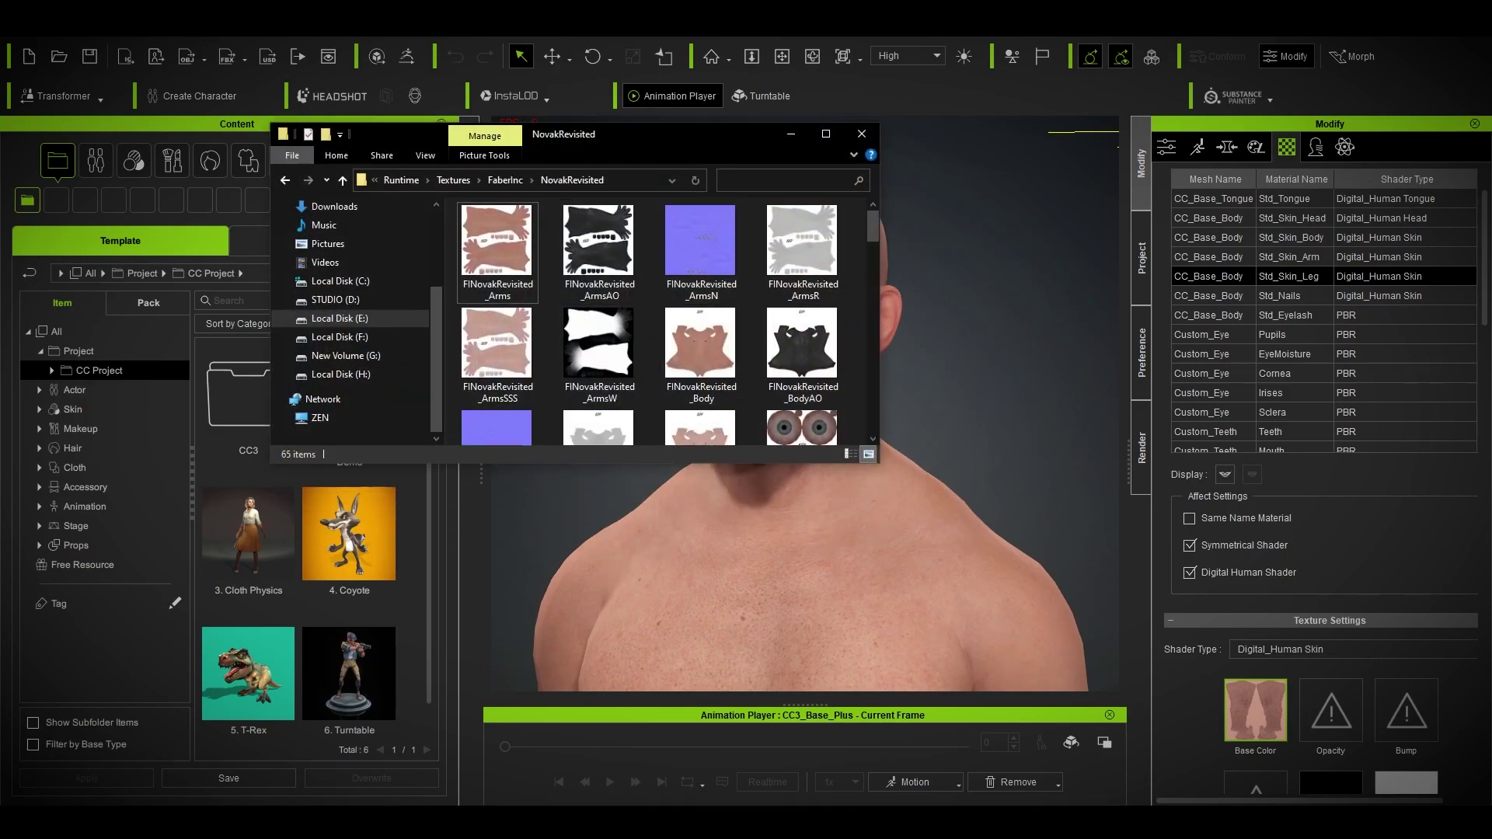
left_click(791, 135)
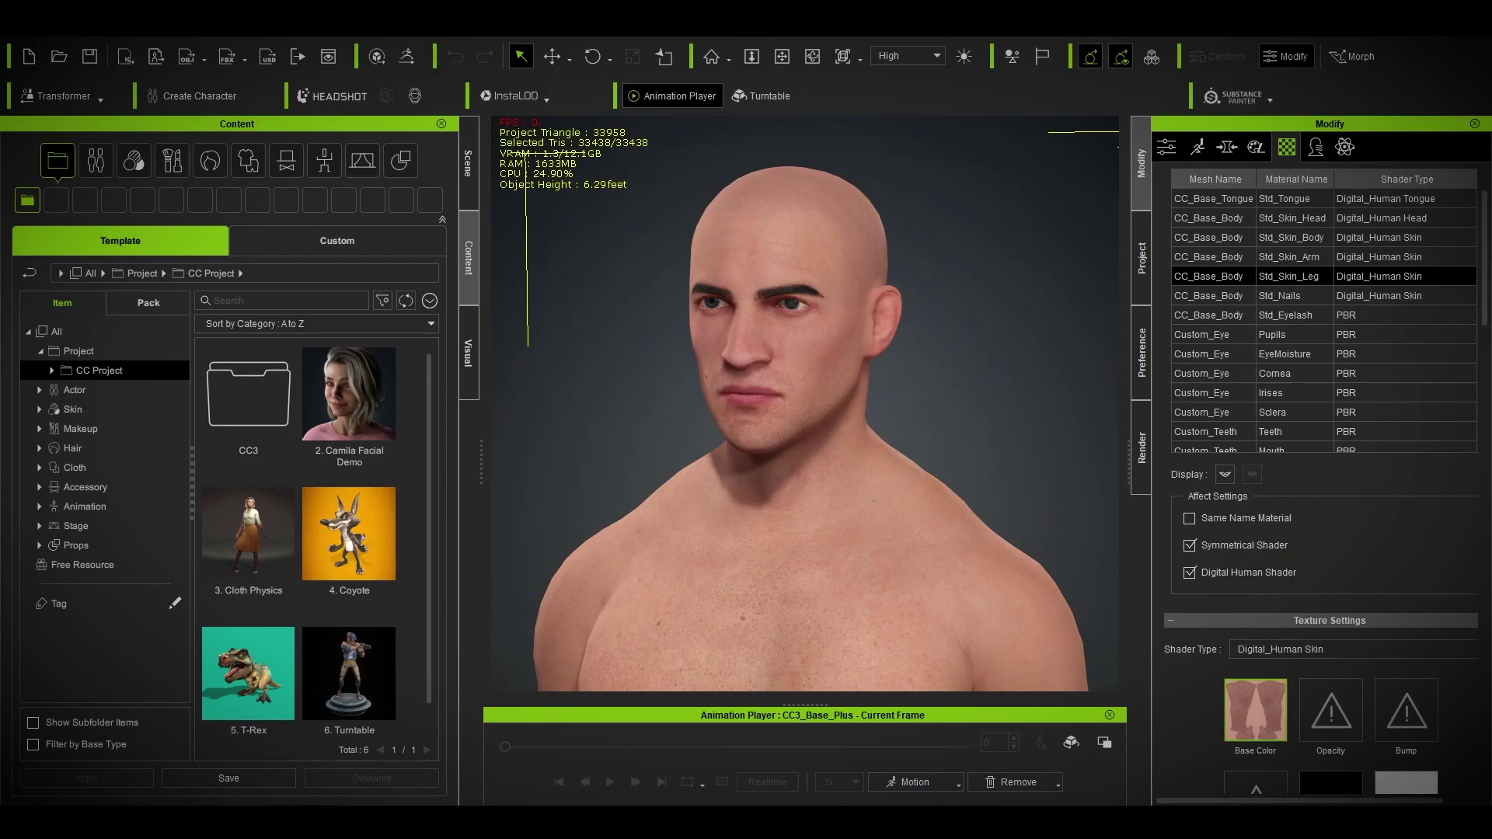
Step: Start a new project, discarding the current character without saving
left_click(15, 23)
left_click(29, 56)
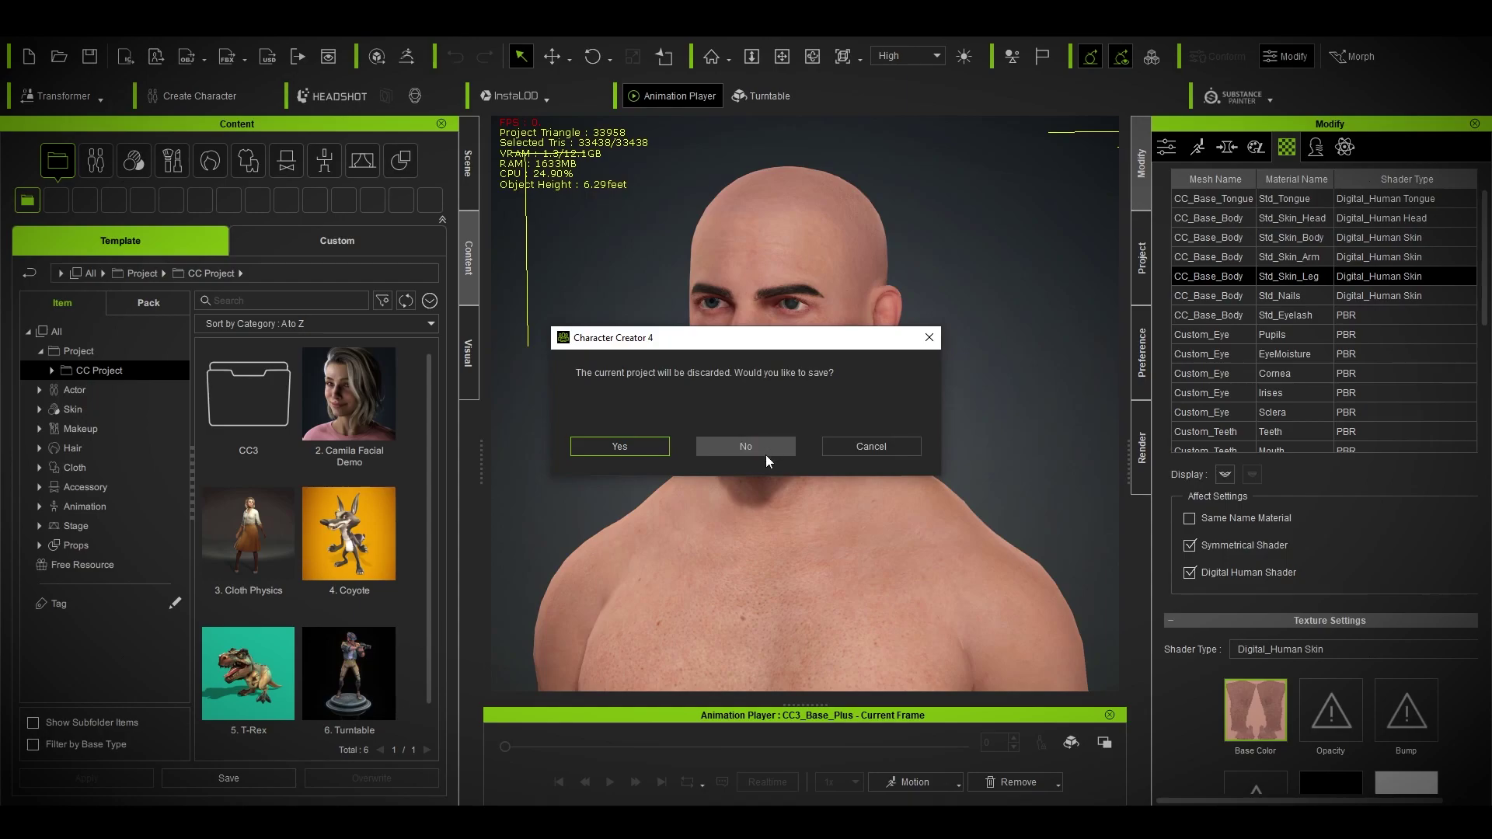
left_click(763, 448)
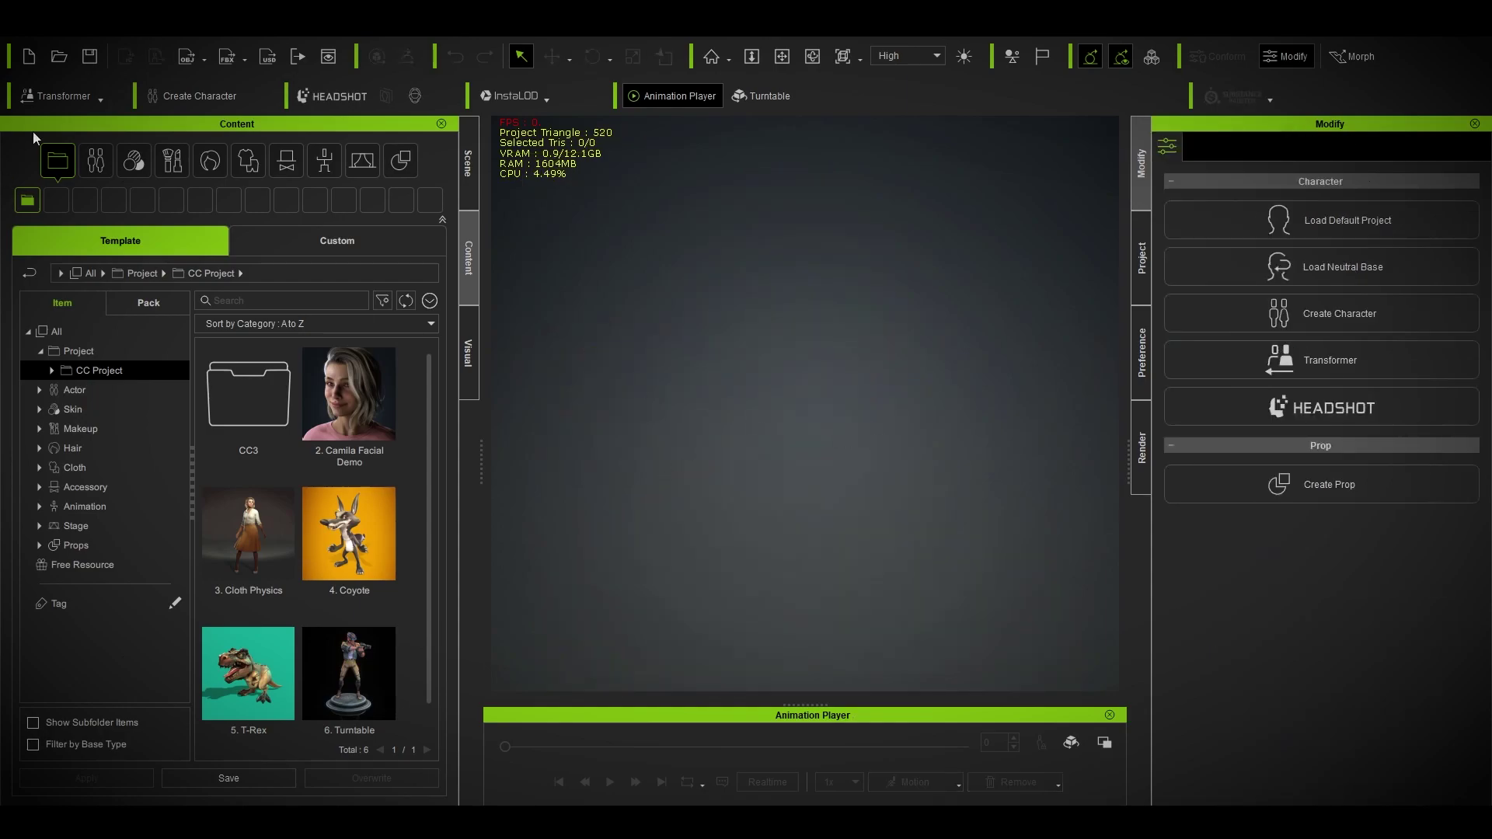
Step: Load the Exiled Novak FBX file using the Advanced option that detects and loads all DAZ textures
left_click(62, 143)
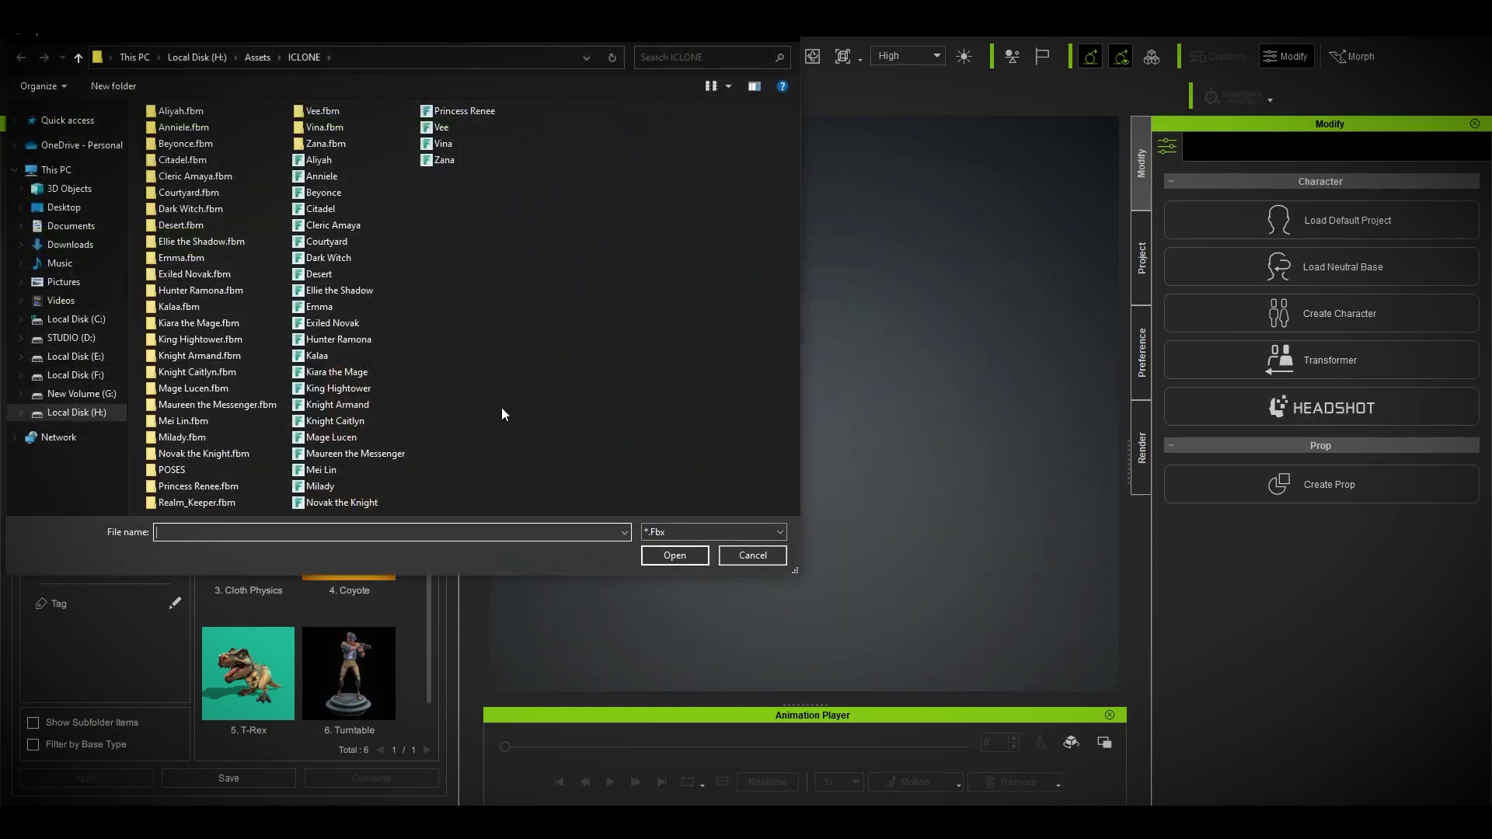
double_click(362, 321)
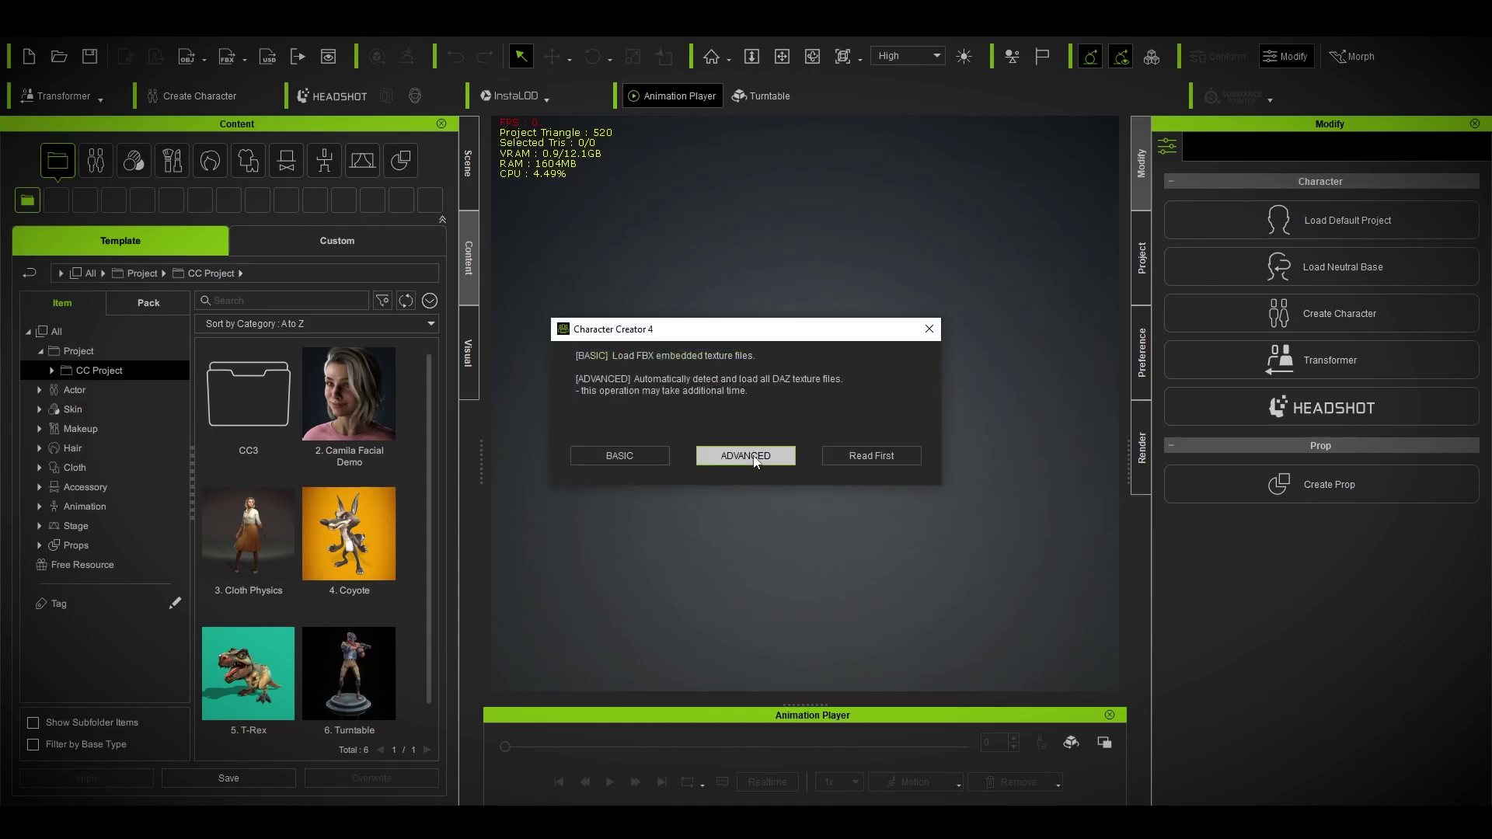
left_click(746, 456)
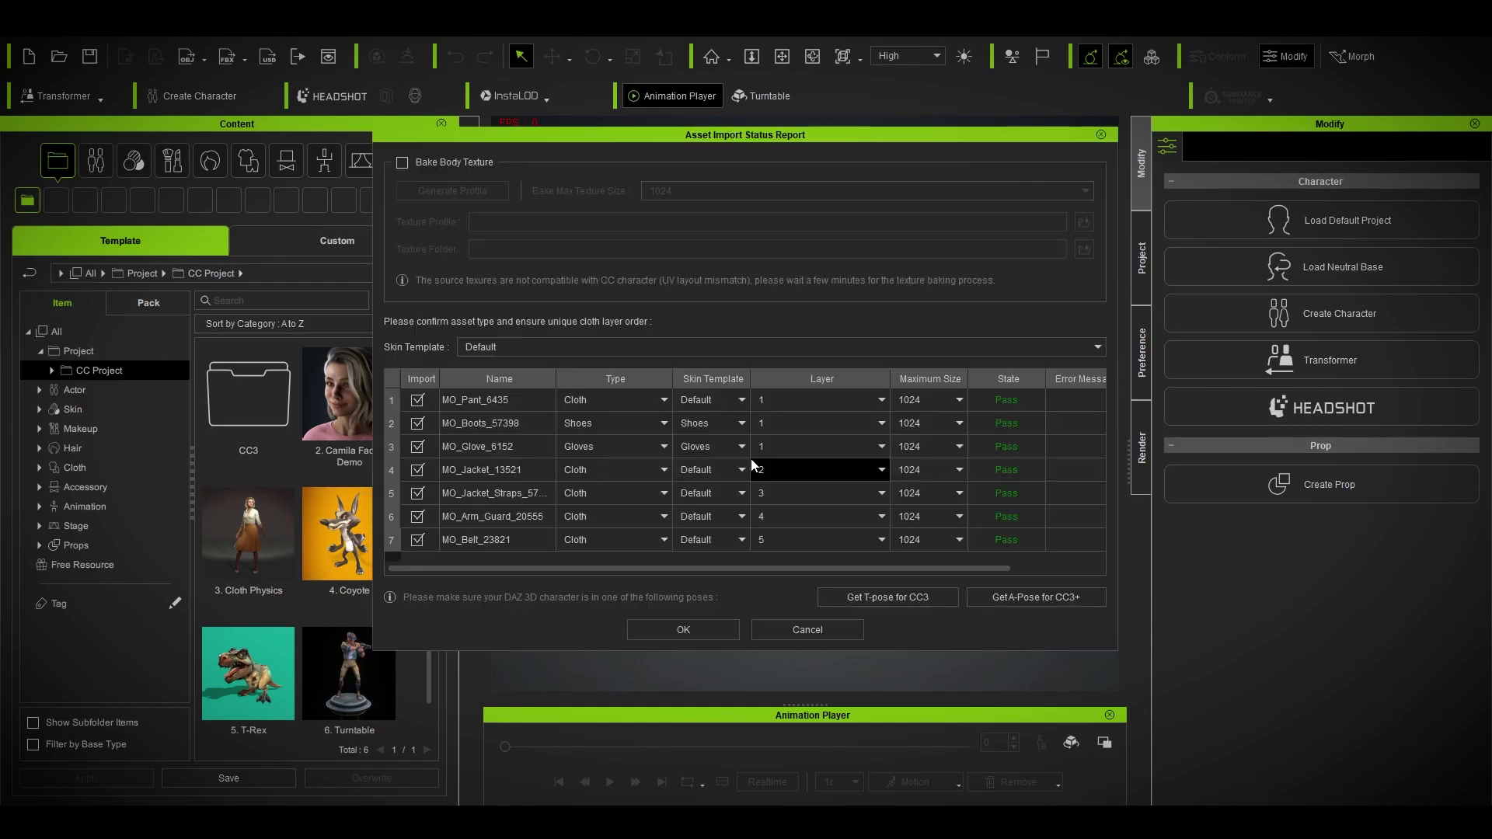
Step: Exclude all seven clothing items, from the pants to the belt, from the import
left_click(417, 400)
left_click(418, 424)
left_click(418, 447)
left_click(417, 470)
left_click(417, 494)
left_click(417, 517)
left_click(417, 540)
Step: Enable body texture baking and set the maximum baked texture size to 4096
left_click(451, 168)
left_click(700, 192)
left_click(697, 225)
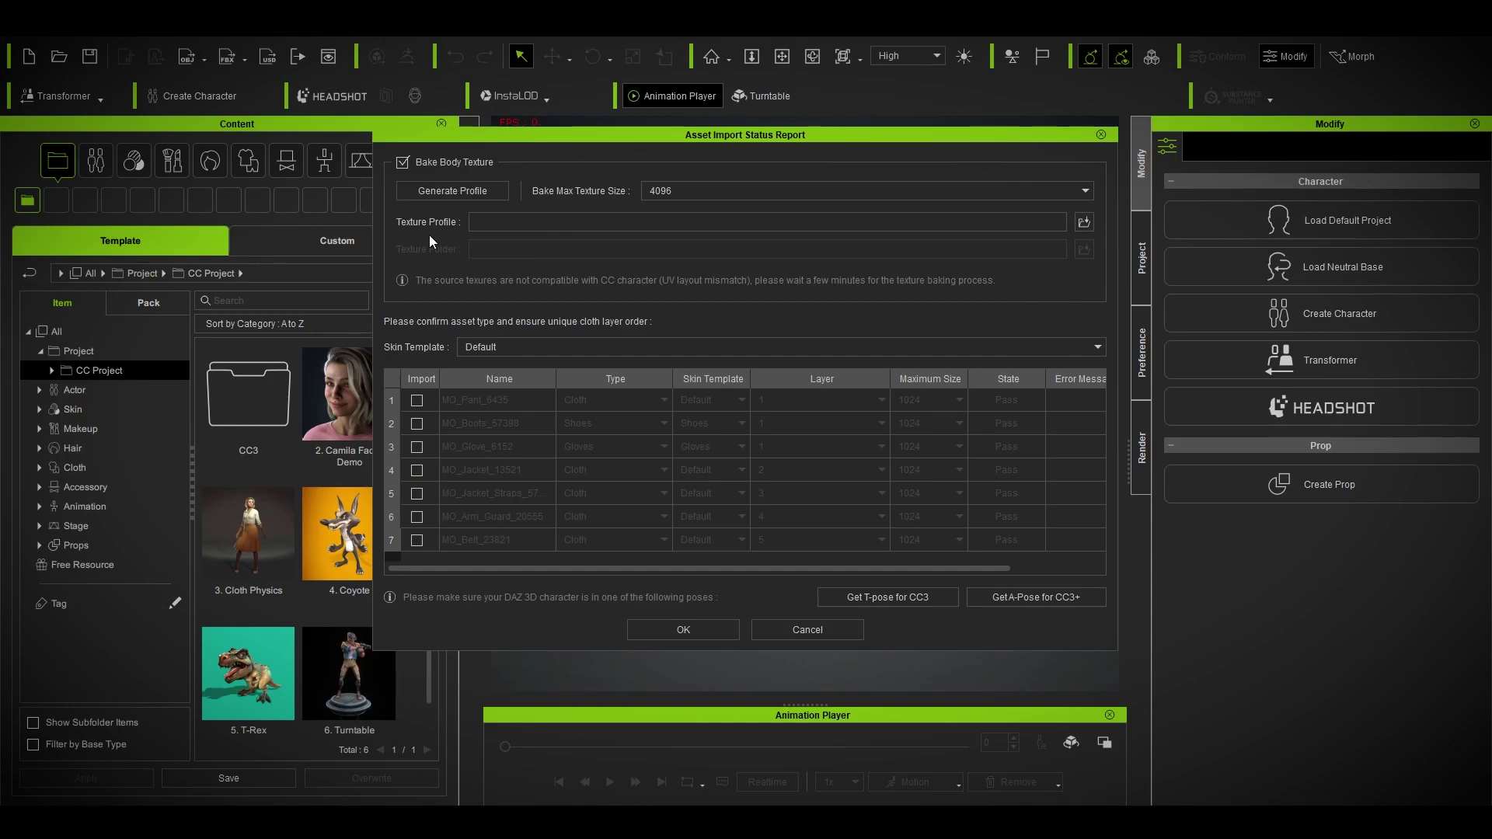
Step: Open and dismiss the save dialog for generating a texture profile, and switch to the text editor showing exiled novak.ini
left_click(477, 192)
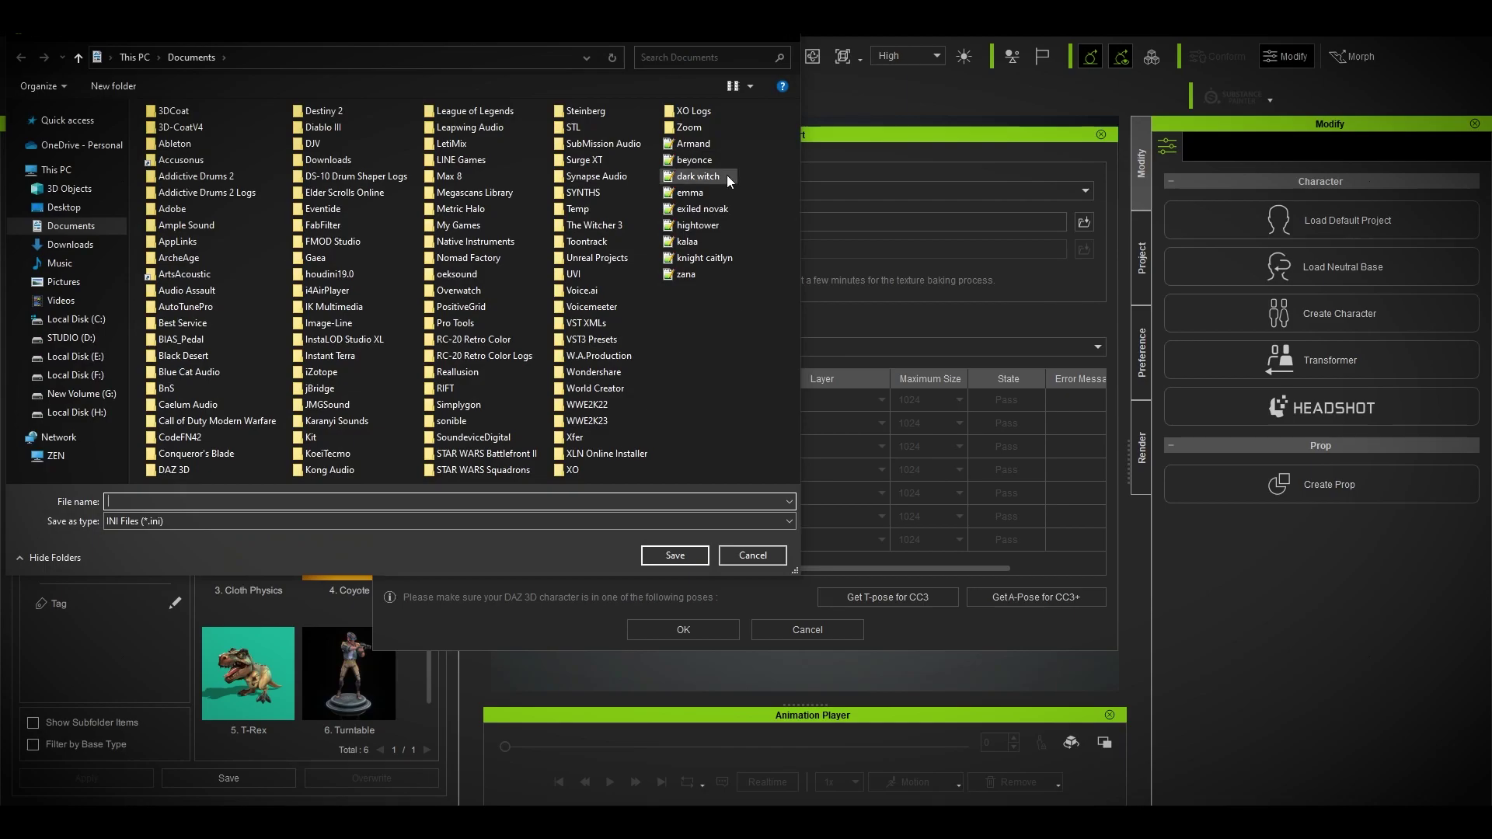
left_click(753, 556)
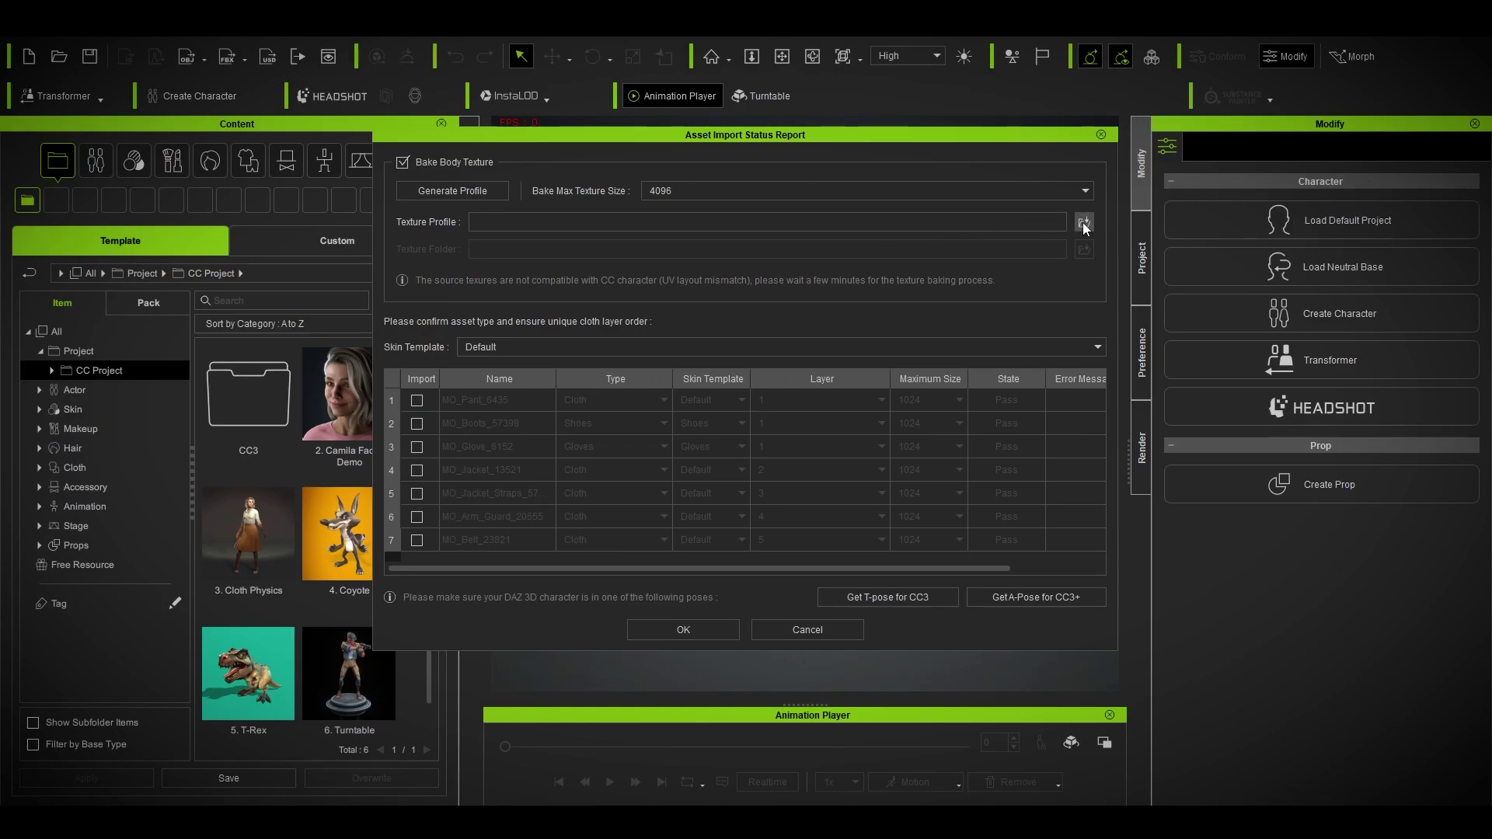
mouse_move(414, 822)
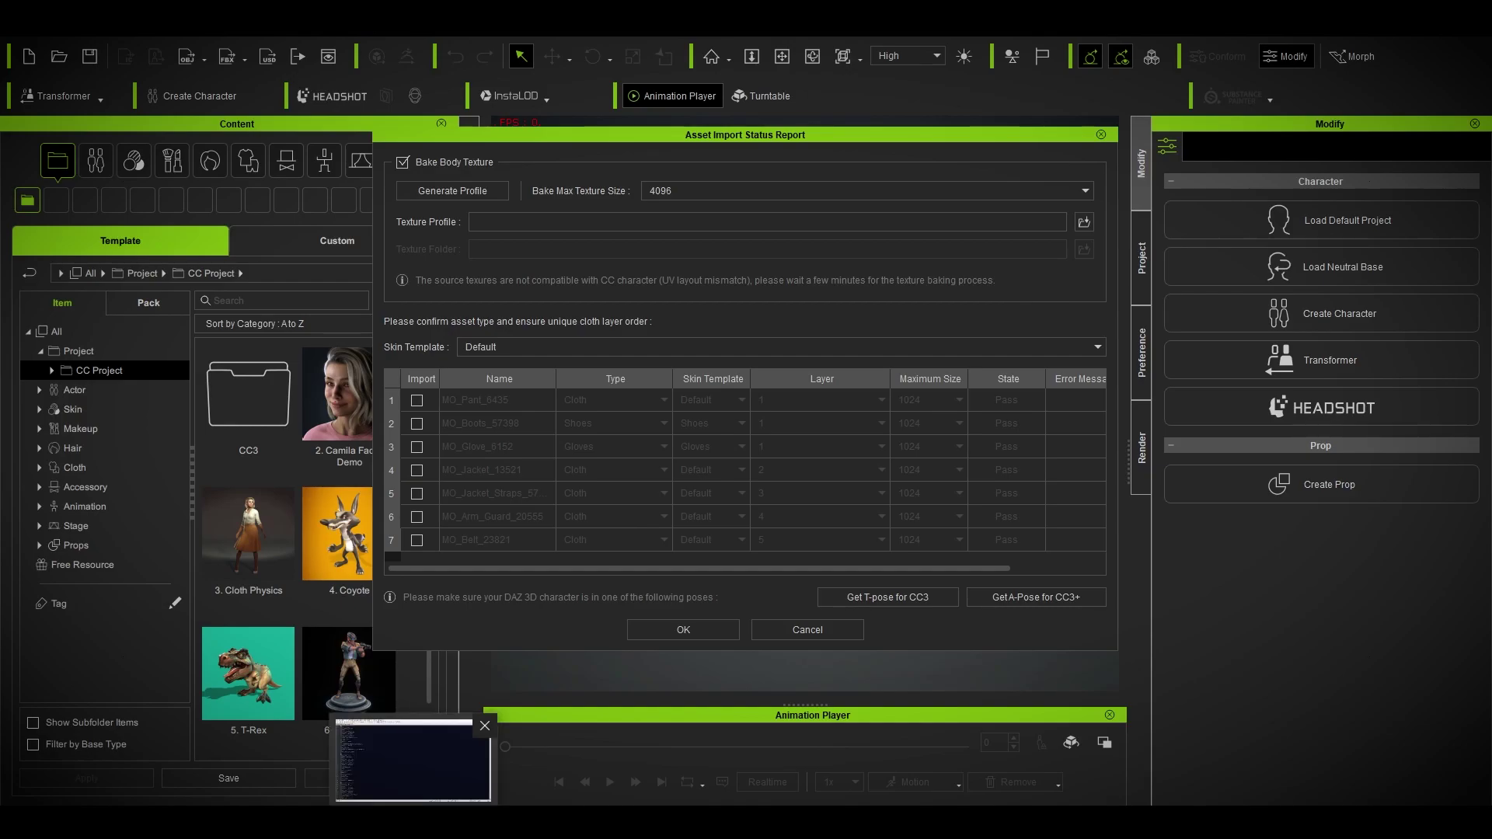
left_click(412, 758)
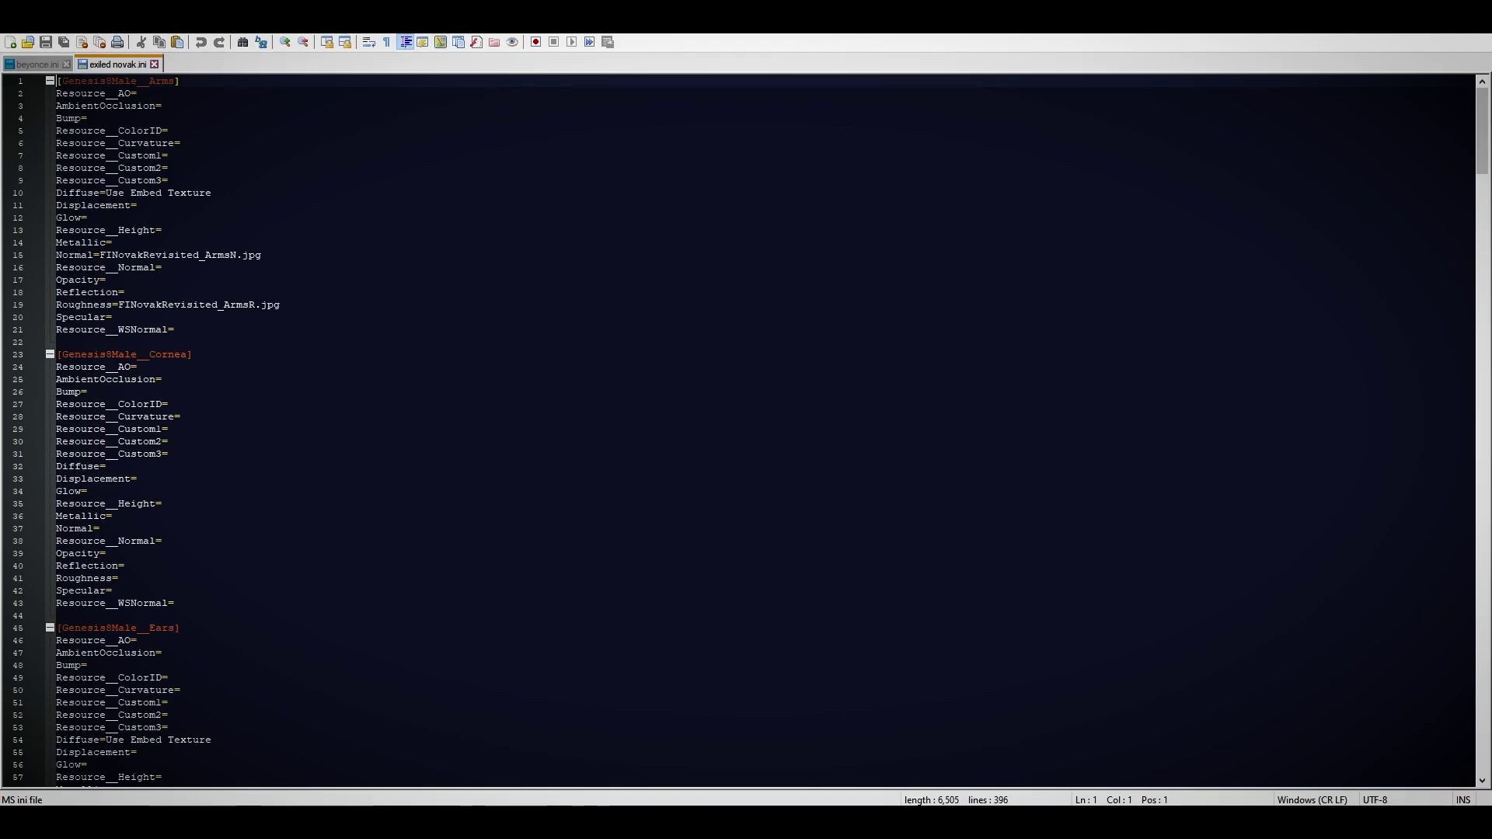
Step: Place the NovakRevisited texture folder window beside the profile's text and make the folder show file name extensions
mouse_move(651, 822)
left_click(498, 762)
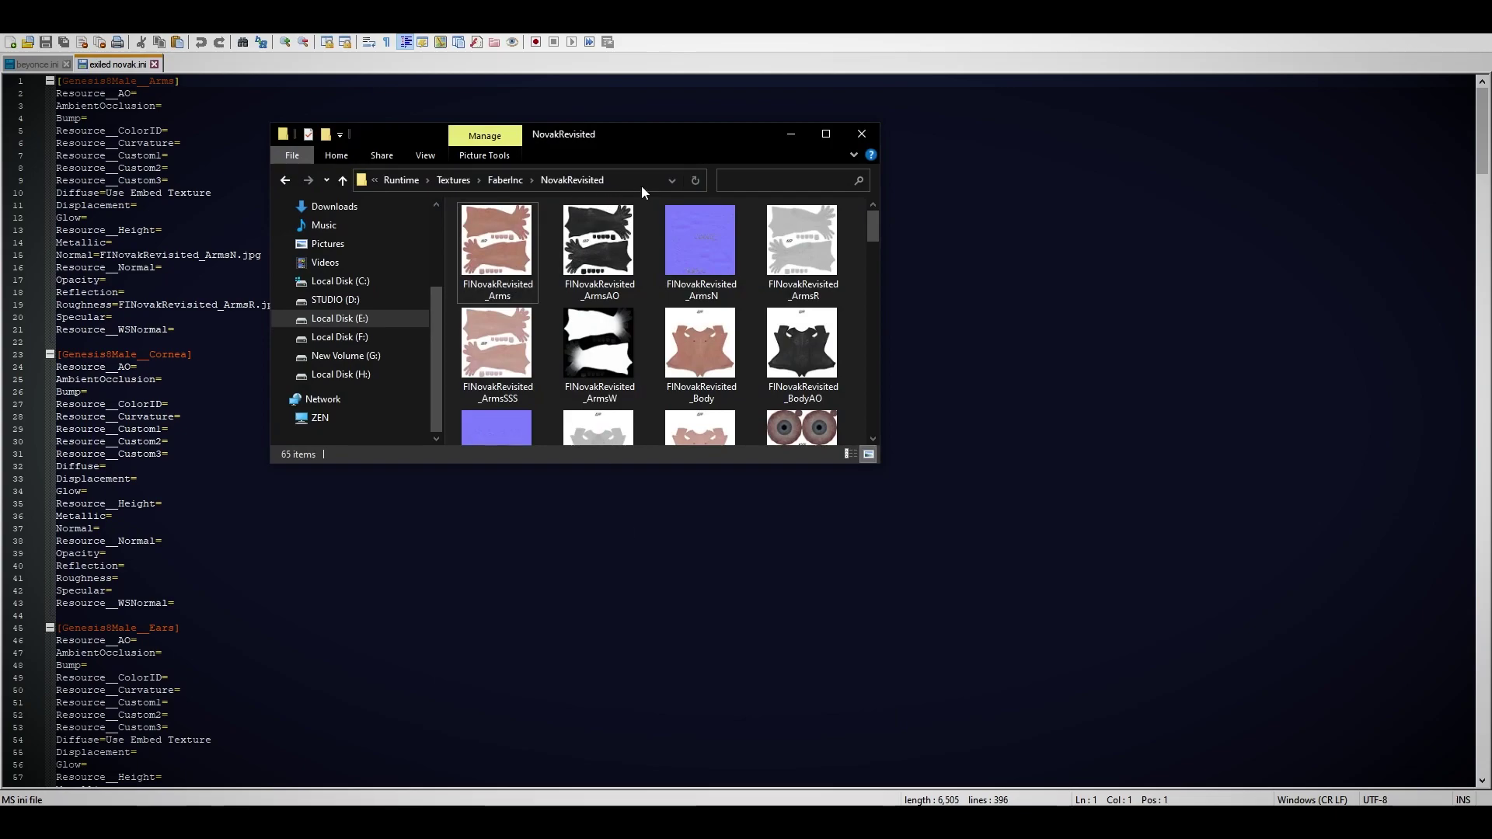
left_click_drag(673, 136, 927, 136)
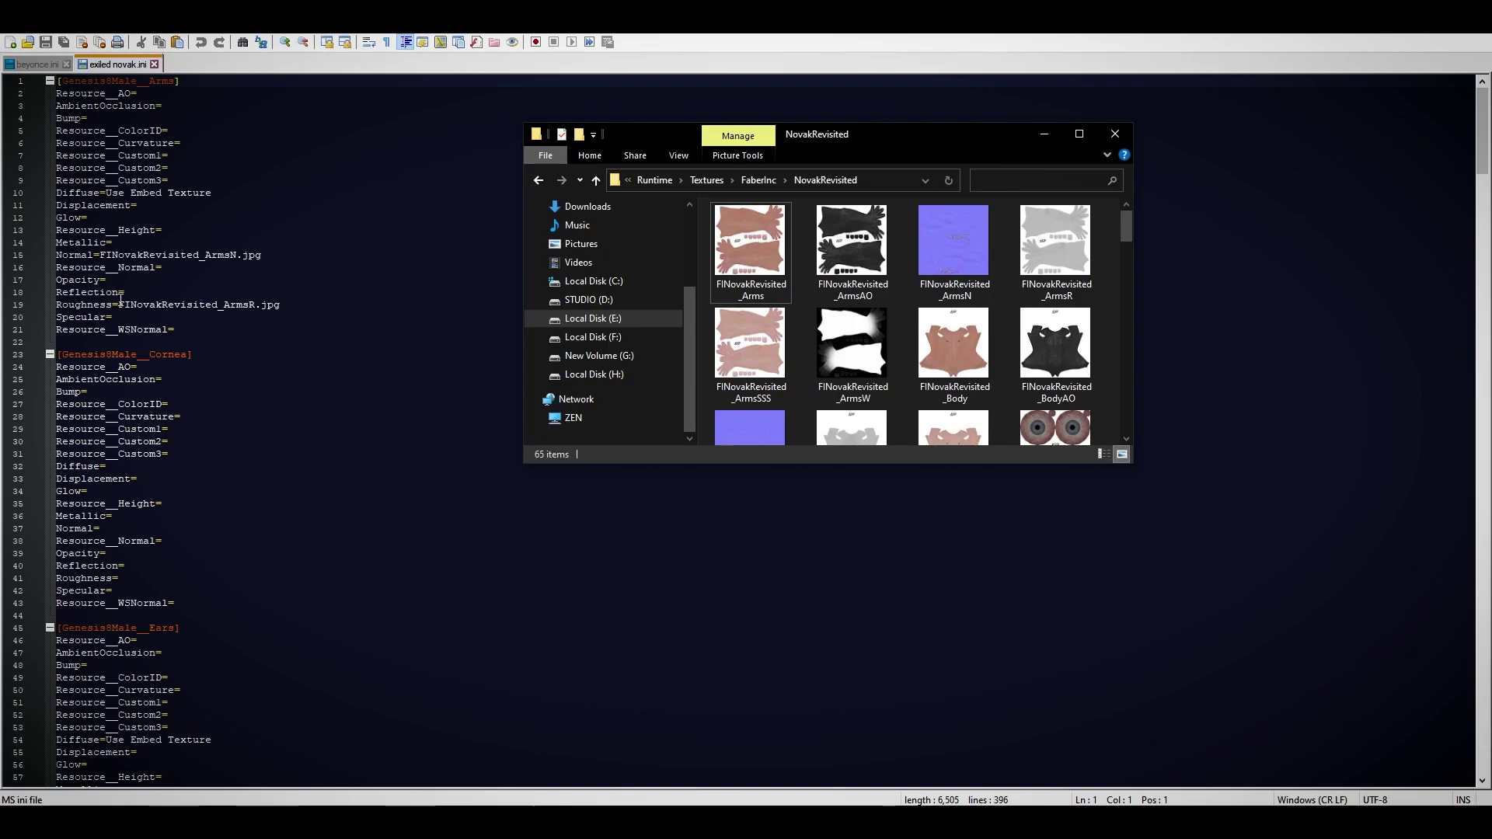
left_click(679, 153)
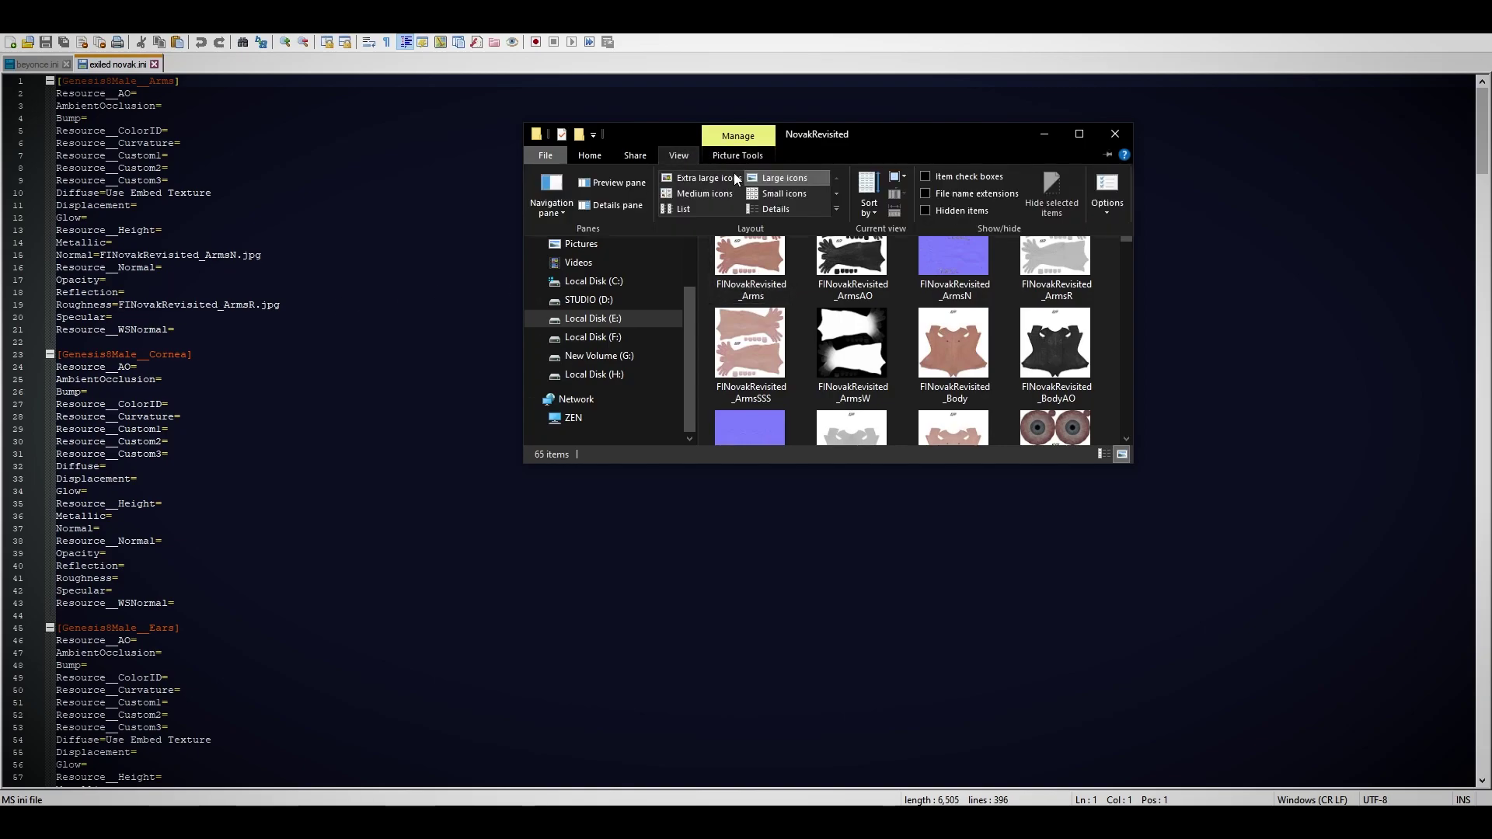
left_click(683, 156)
left_click(679, 156)
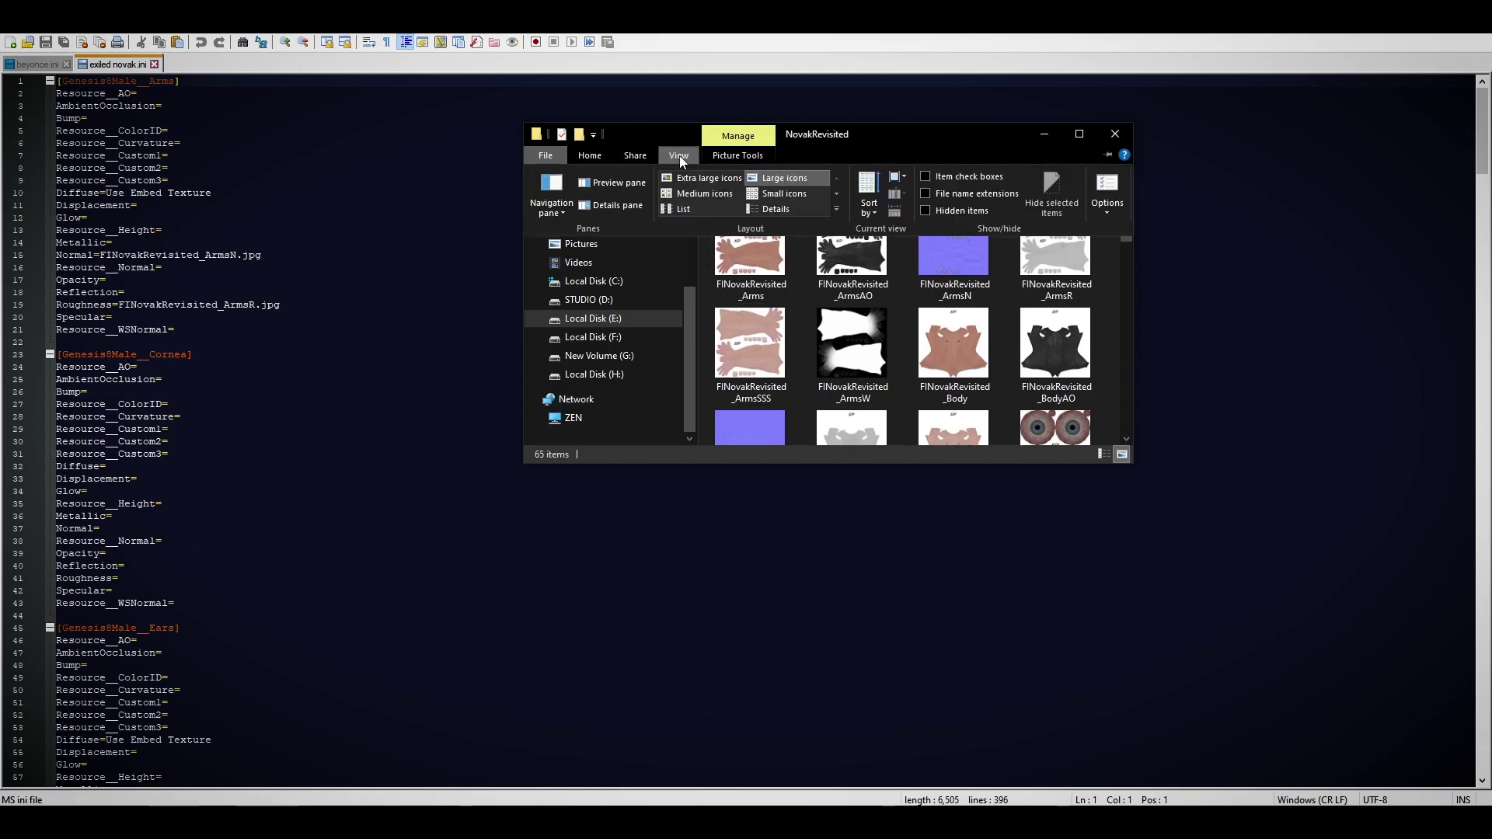
left_click(927, 194)
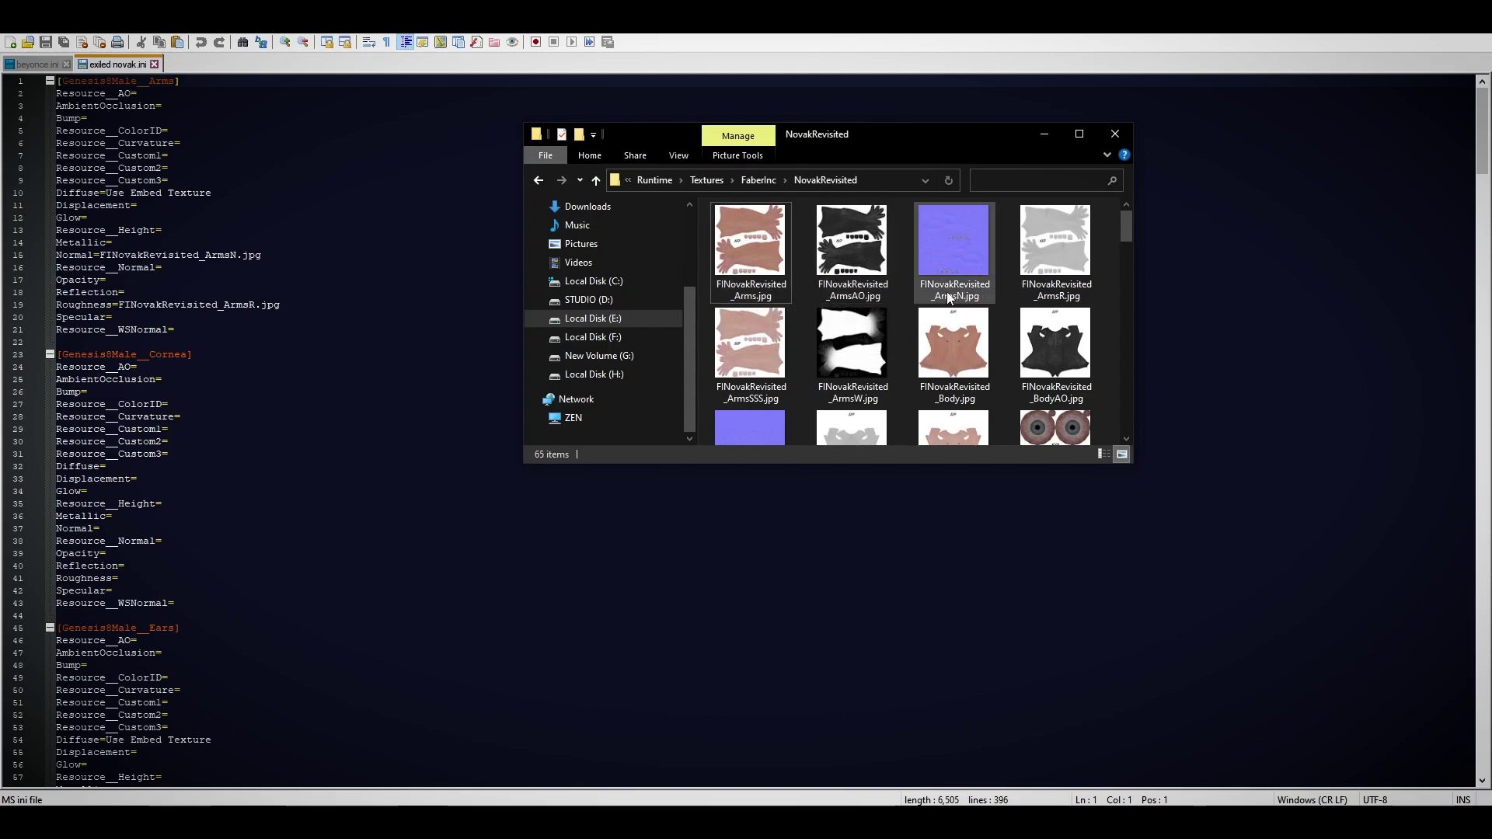
Step: Select the full name of the FINovakRevisited_ArmsN.jpg texture, extension included, and leave the name editor
left_click(942, 298)
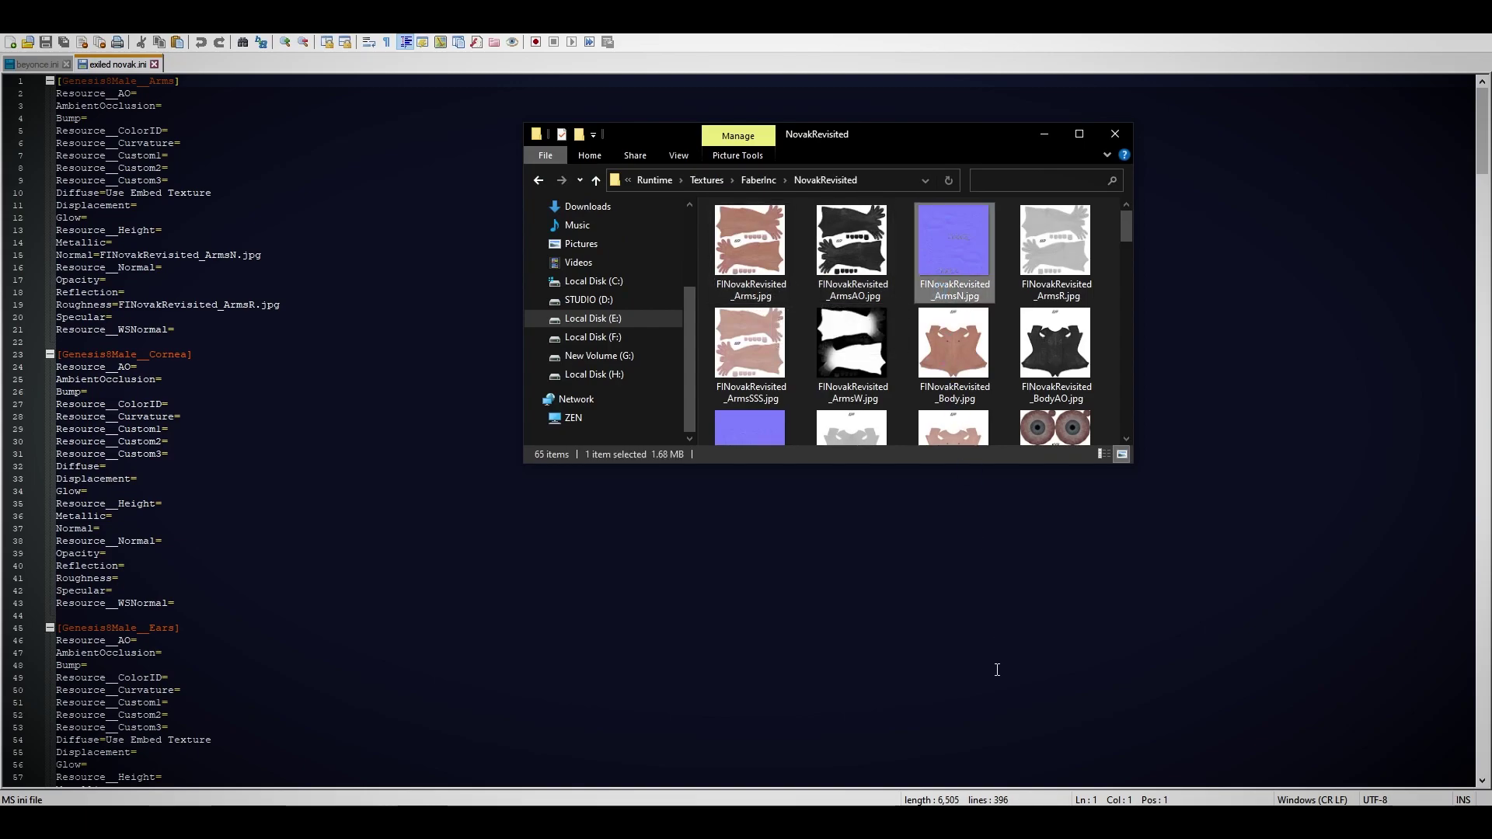
right_click(940, 289)
left_click(996, 745)
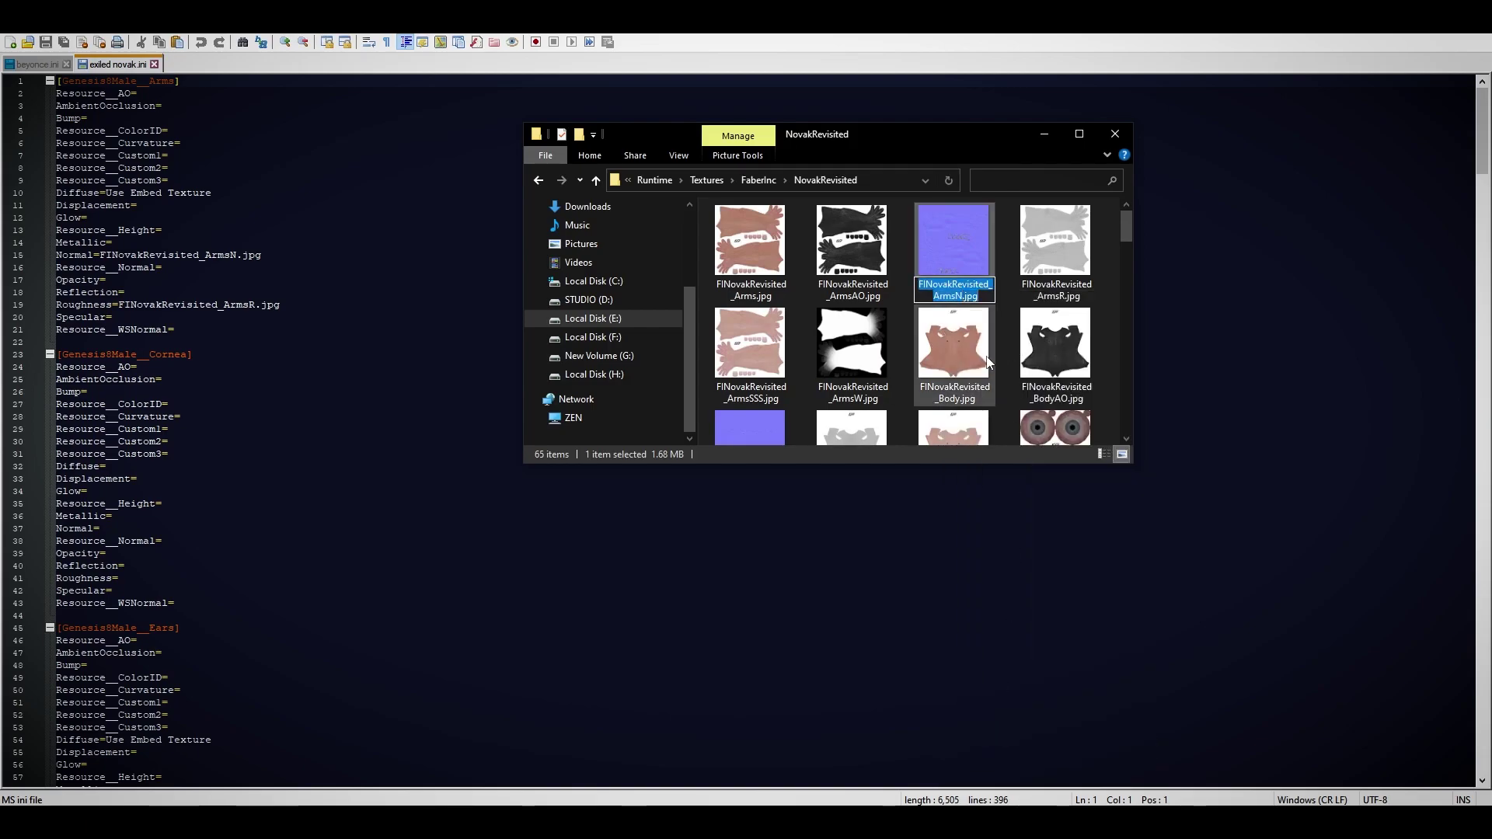
left_click(968, 225)
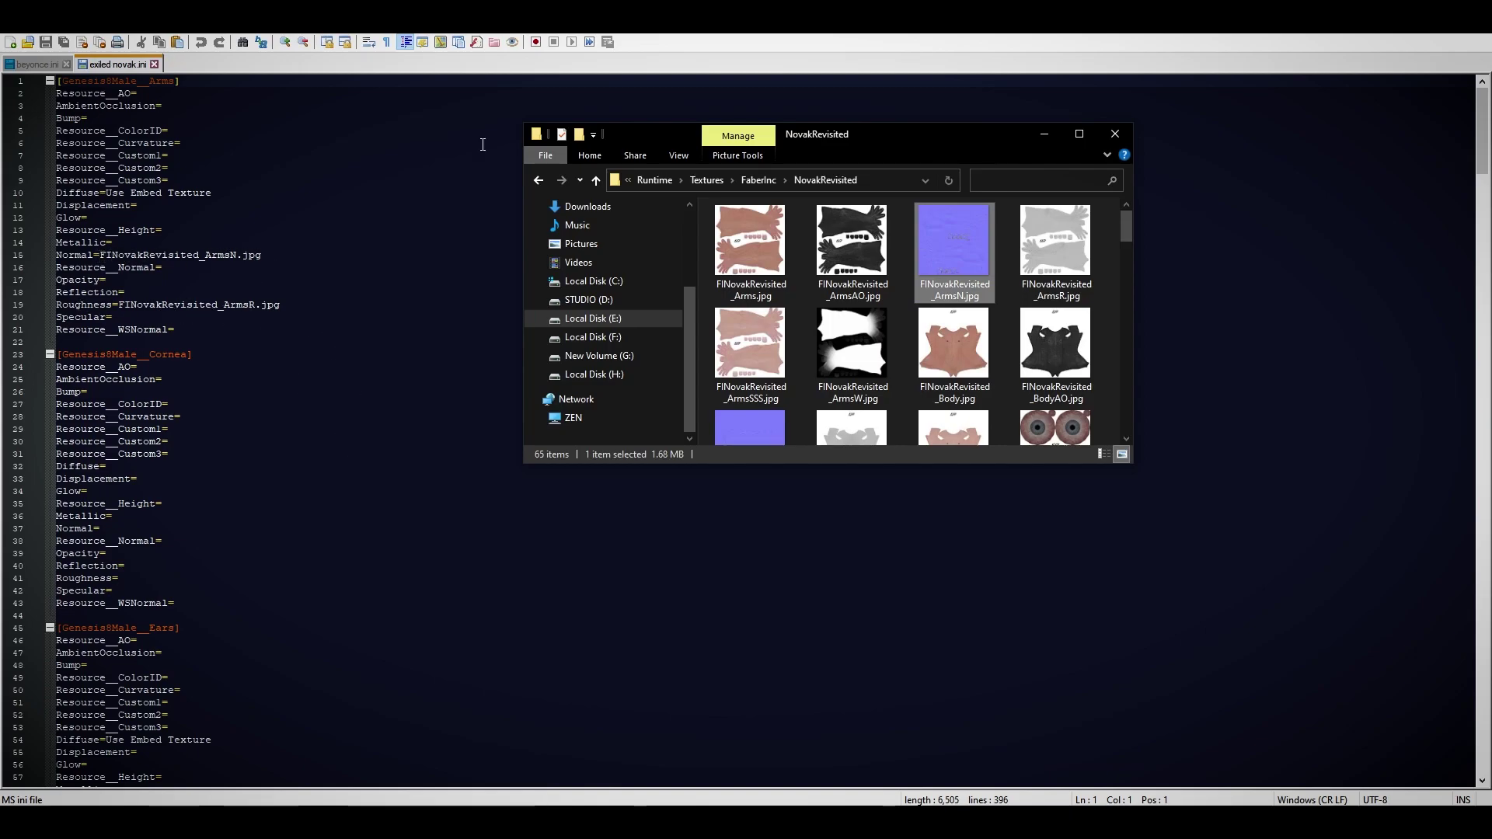
Step: Read through exiled novak.ini to examine the diffuse, normal and roughness texture entries of each Genesis8Male material
scroll(918, 321, "down", 5)
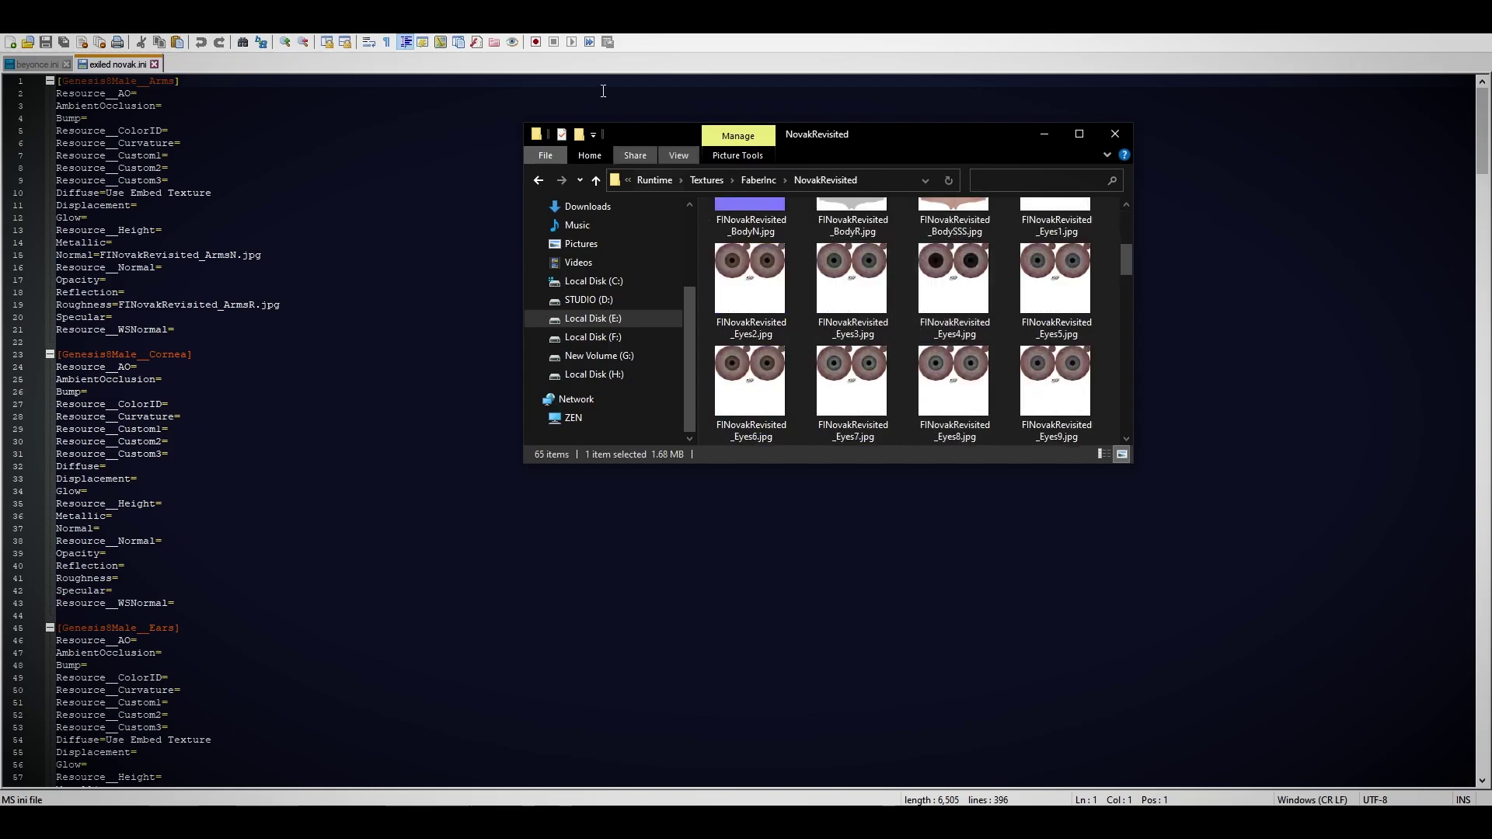
left_click(606, 30)
scroll(348, 370, "down", 10)
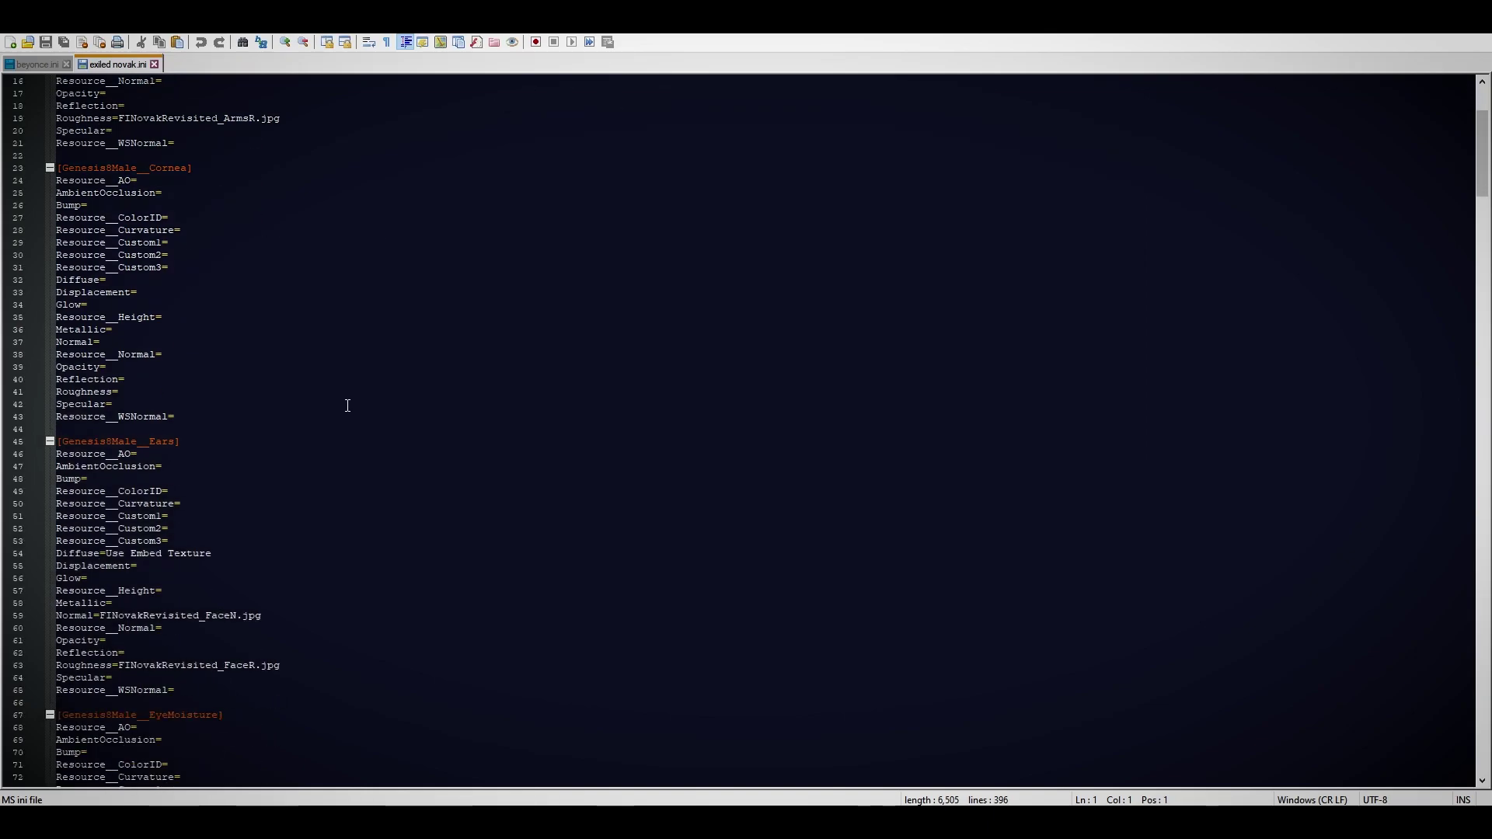
scroll(273, 433, "down", 14)
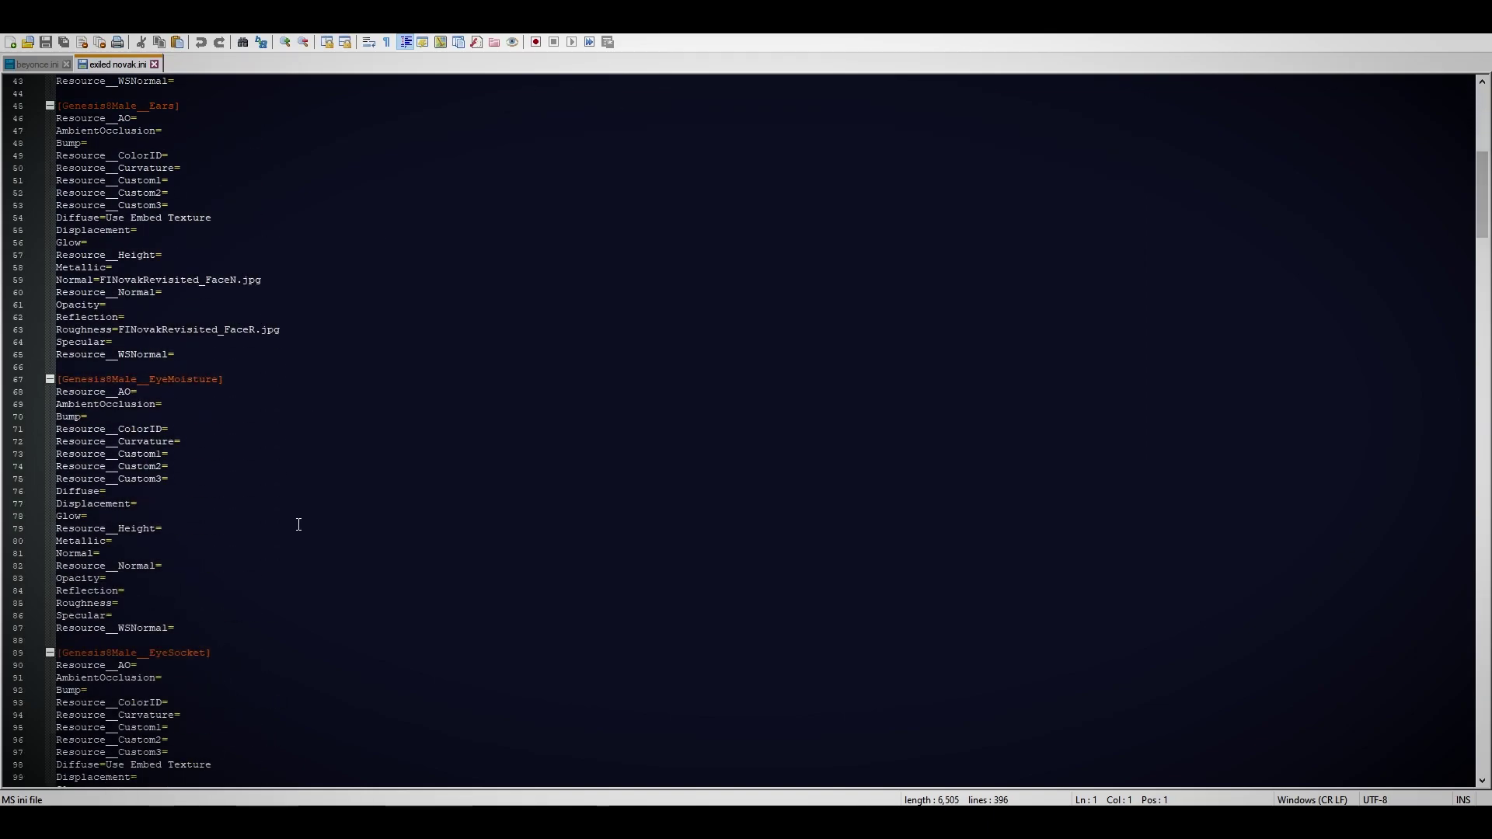
scroll(304, 528, "down", 20)
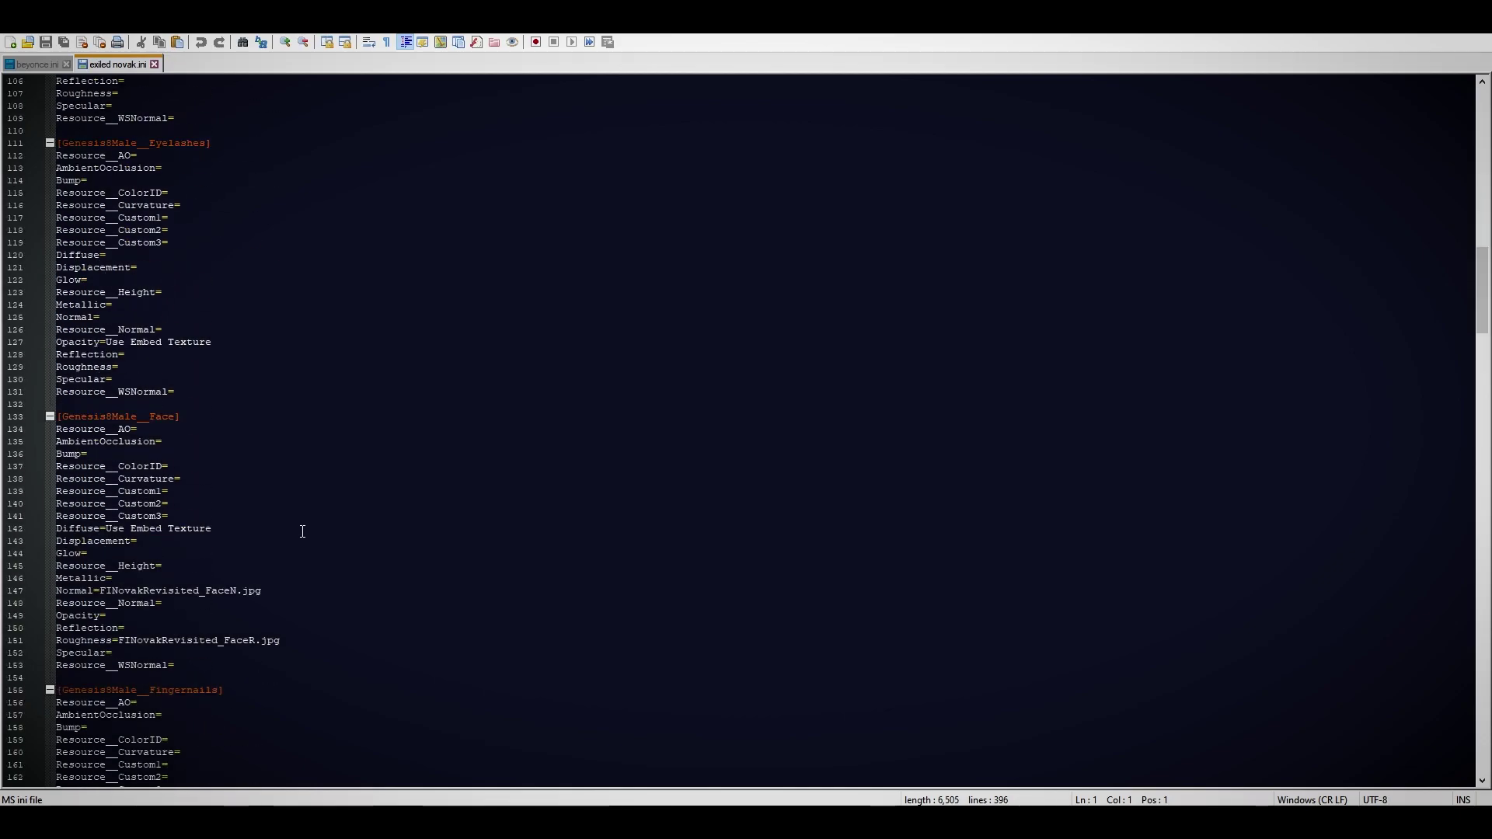
scroll(303, 534, "down", 20)
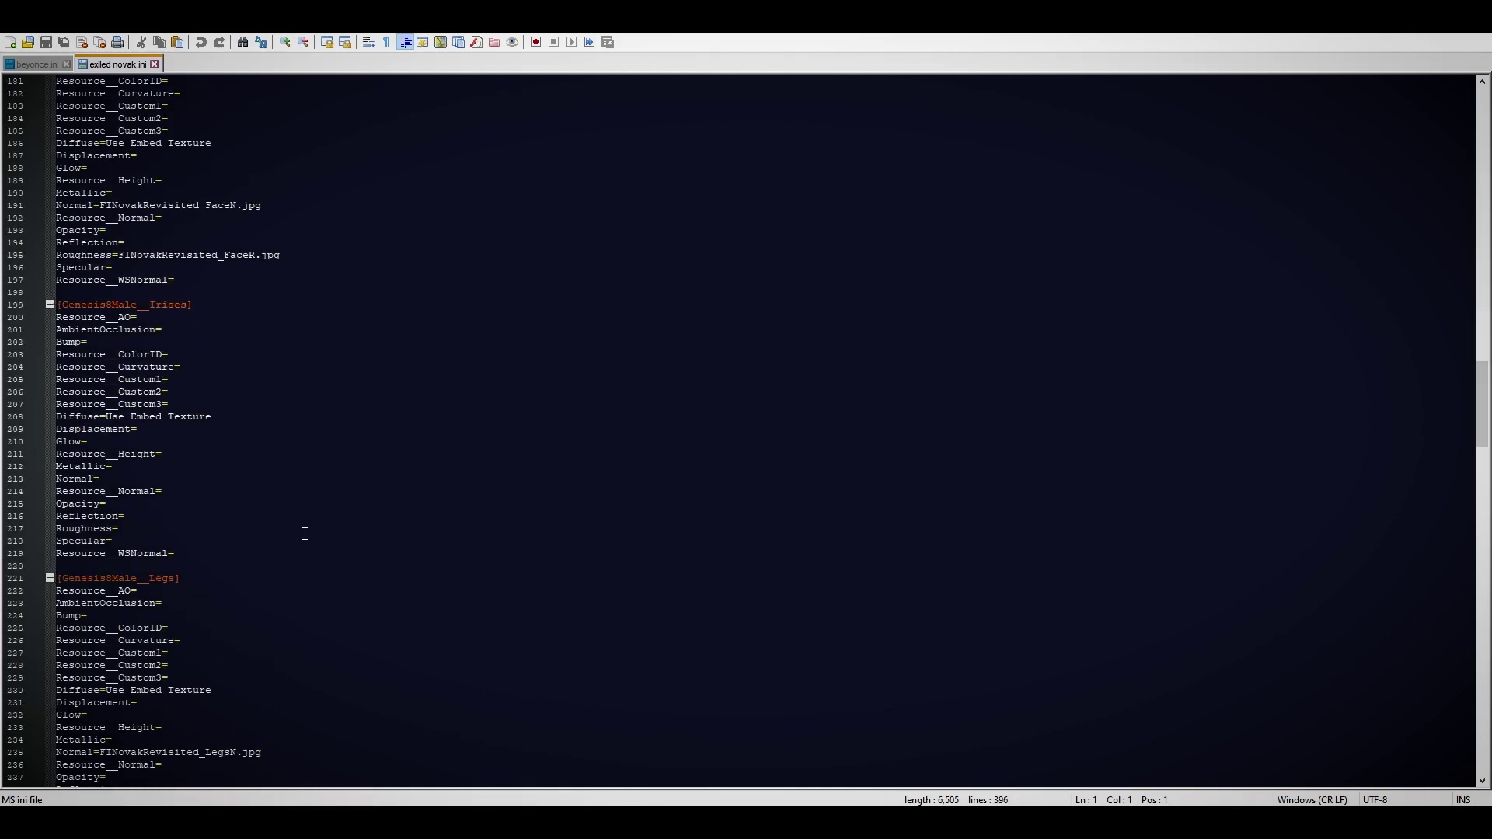
scroll(315, 531, "down", 20)
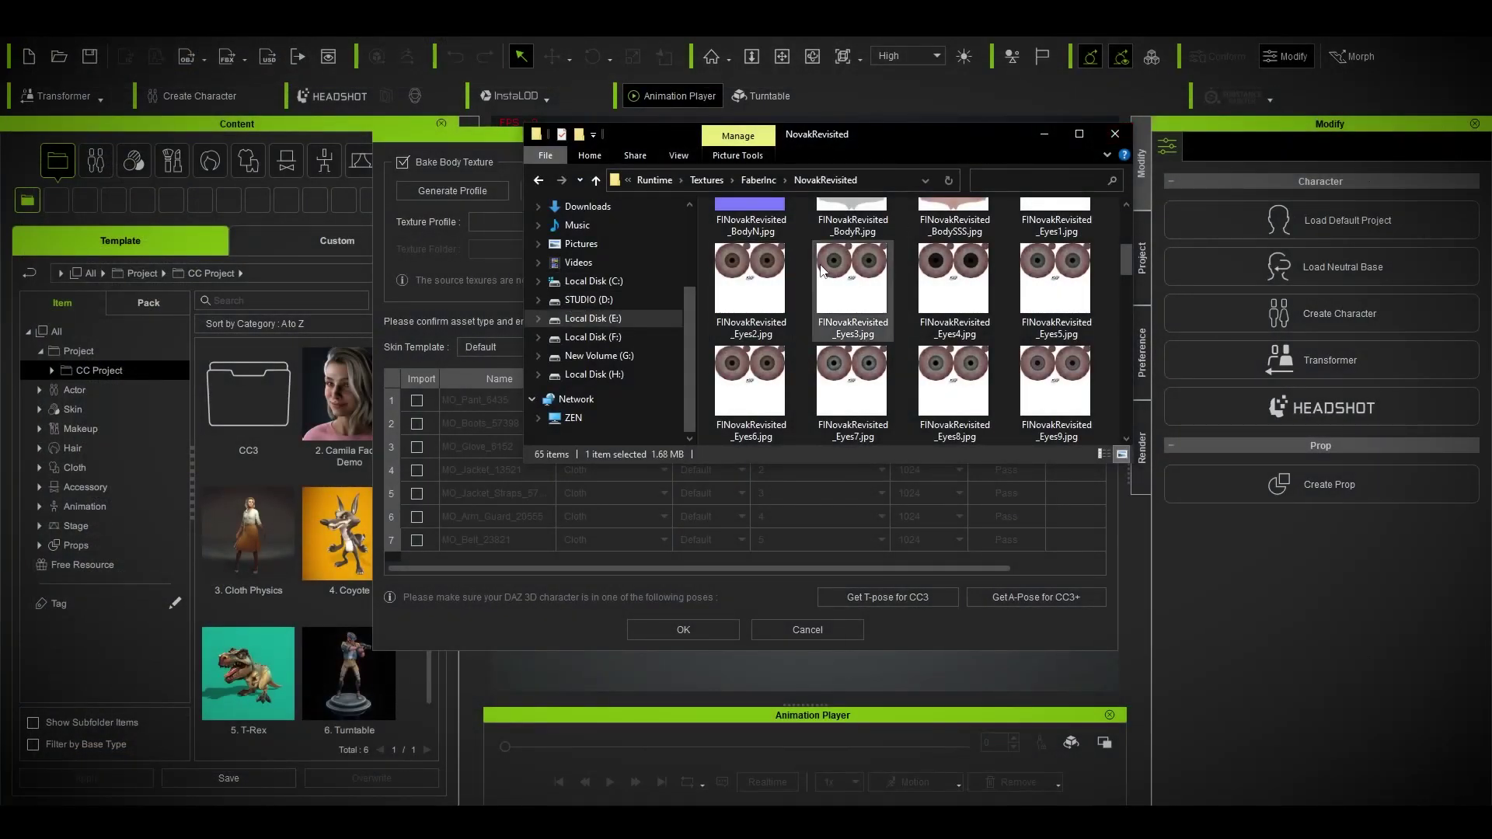
Step: Return to the import settings in Character Creator and load exiled novak.ini as the texture profile
left_click(466, 140)
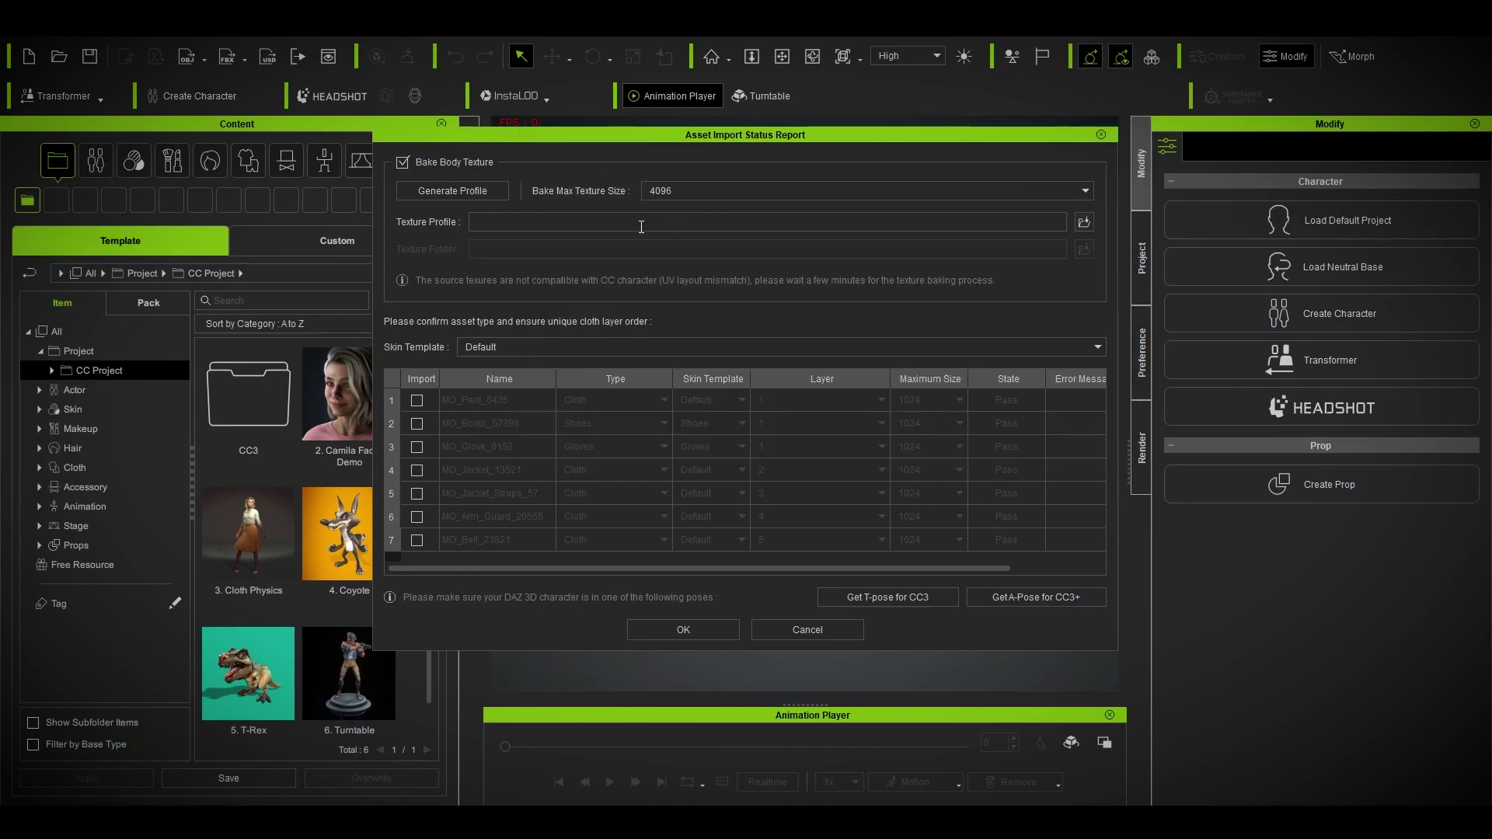
left_click(1079, 226)
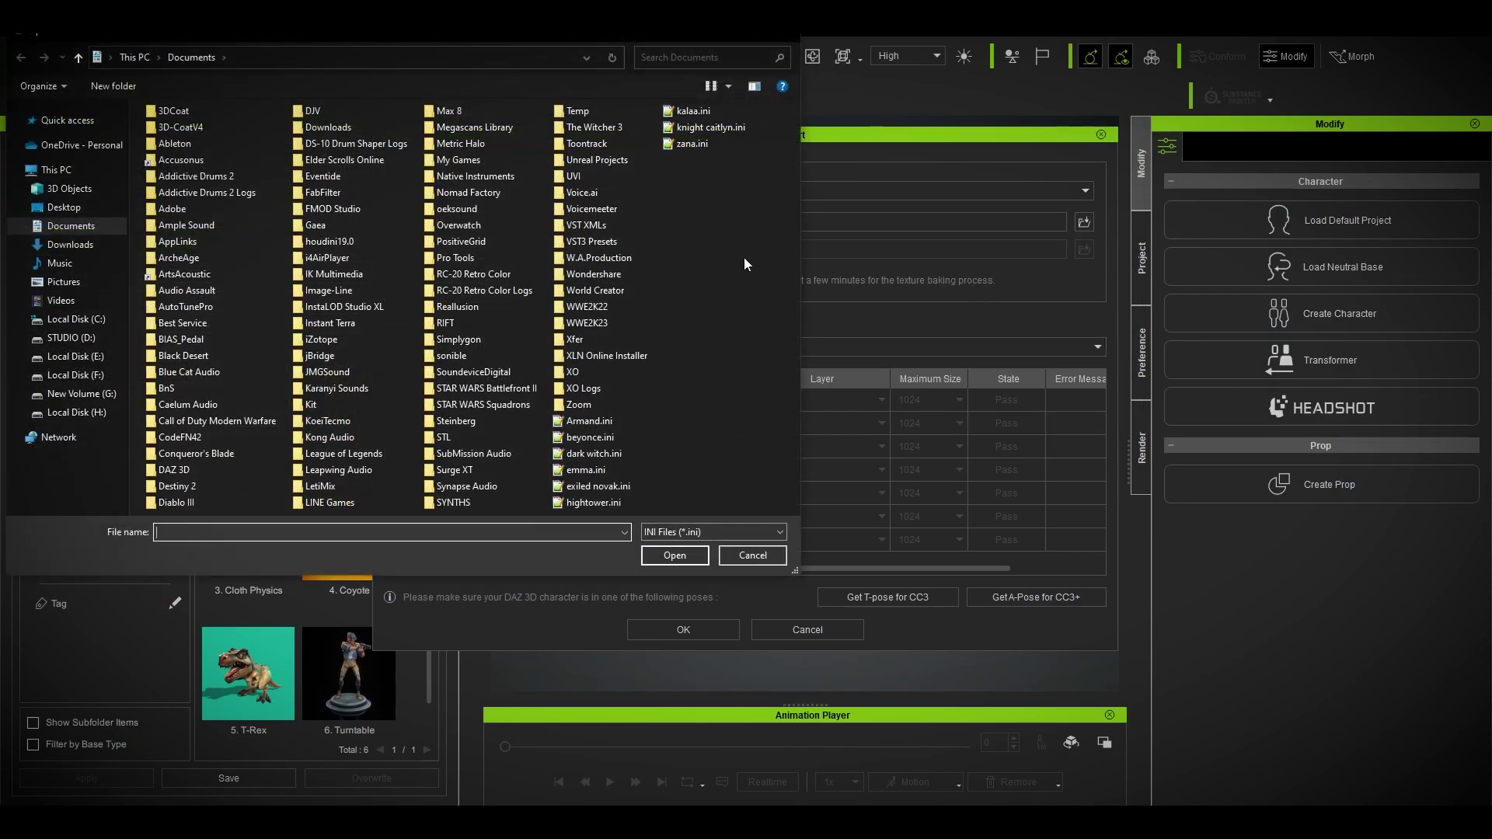
left_click(618, 486)
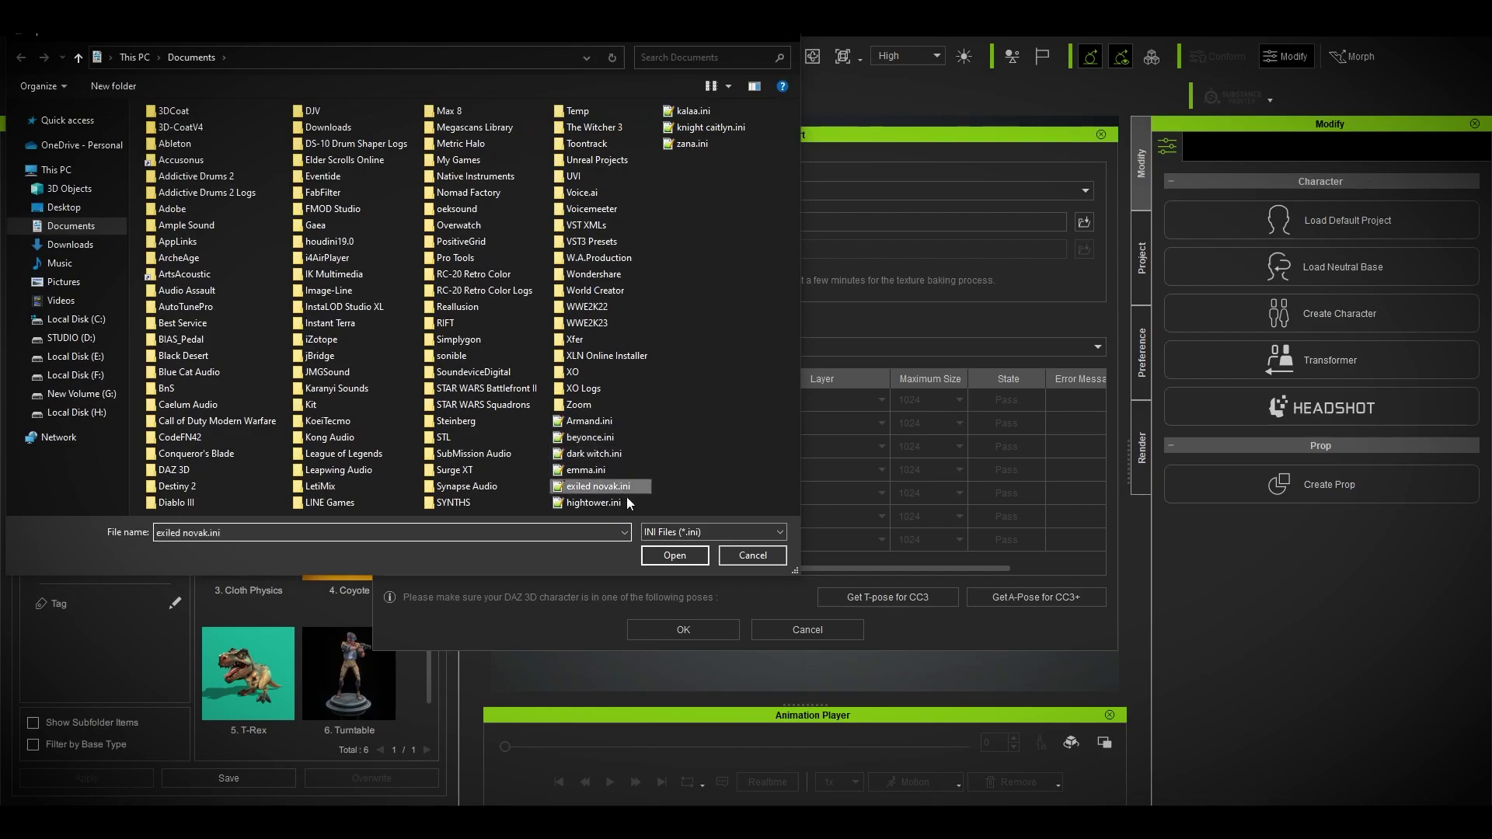
left_click(687, 557)
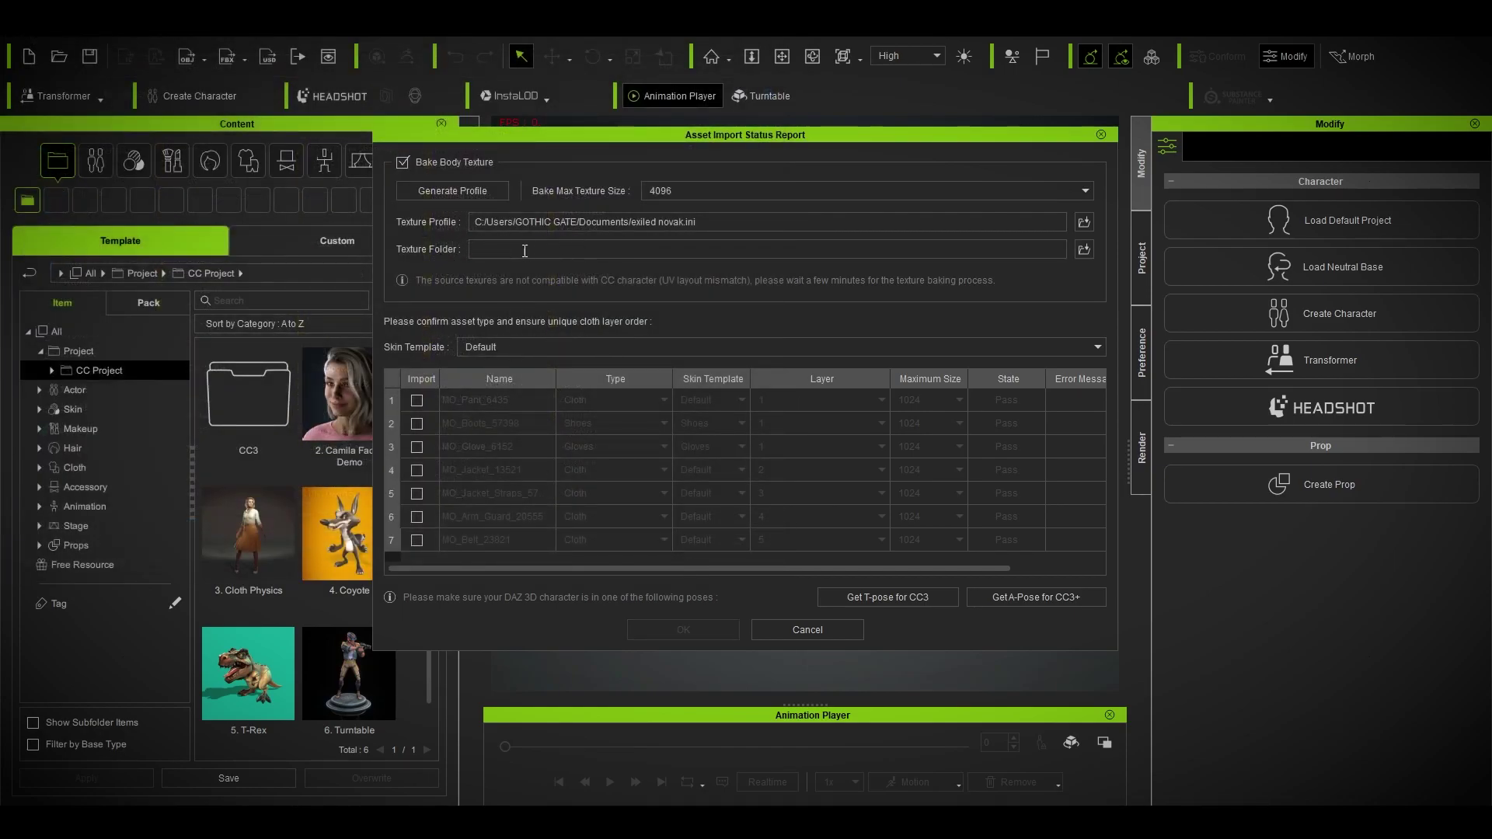
Step: Set the texture folder to E:/Daz3d/Runtime/Textures/FaberInc/NovakRevisited and import the character
left_click(457, 818)
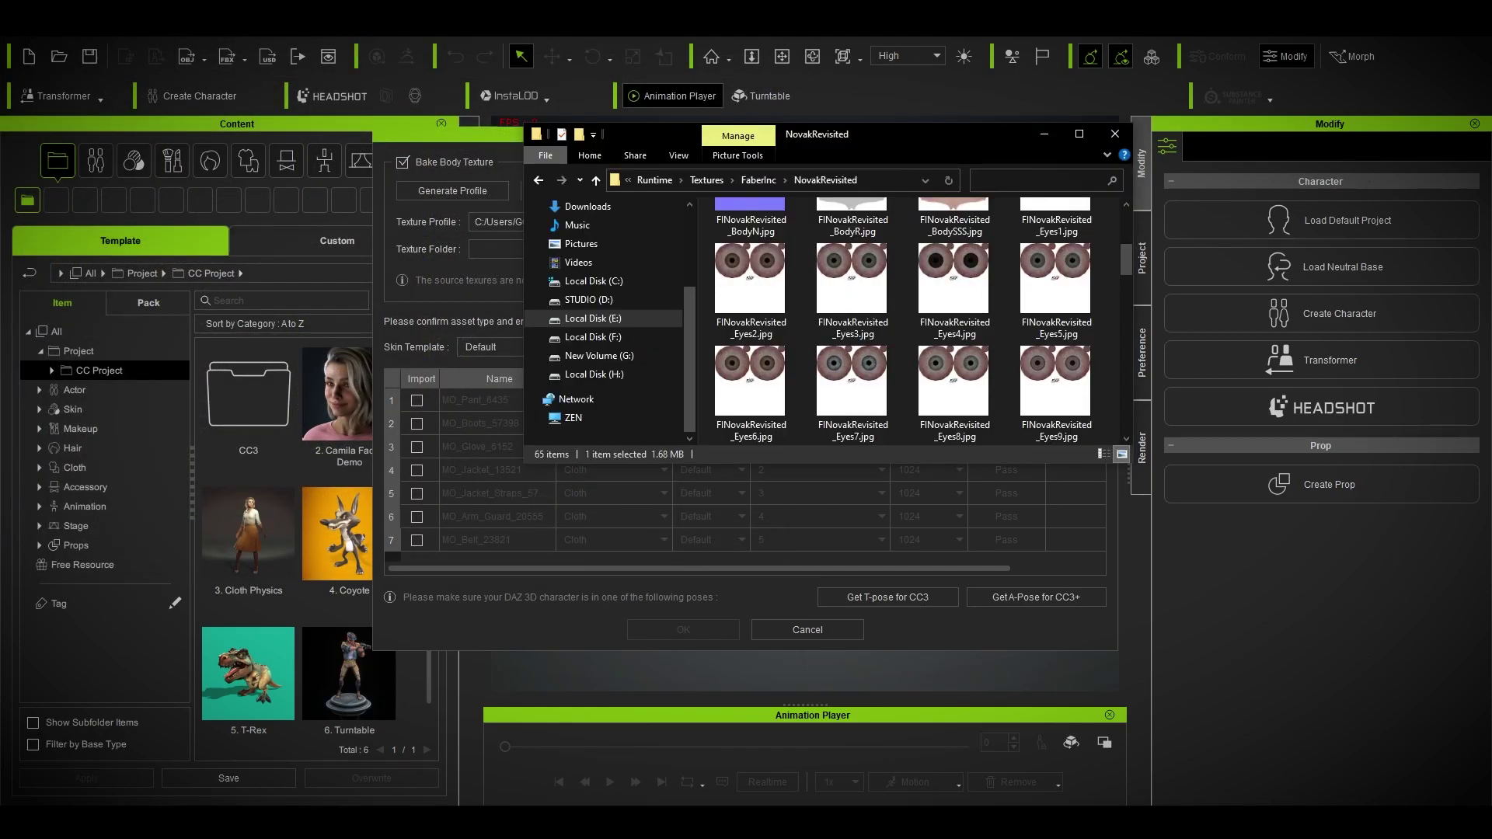
left_click(889, 178)
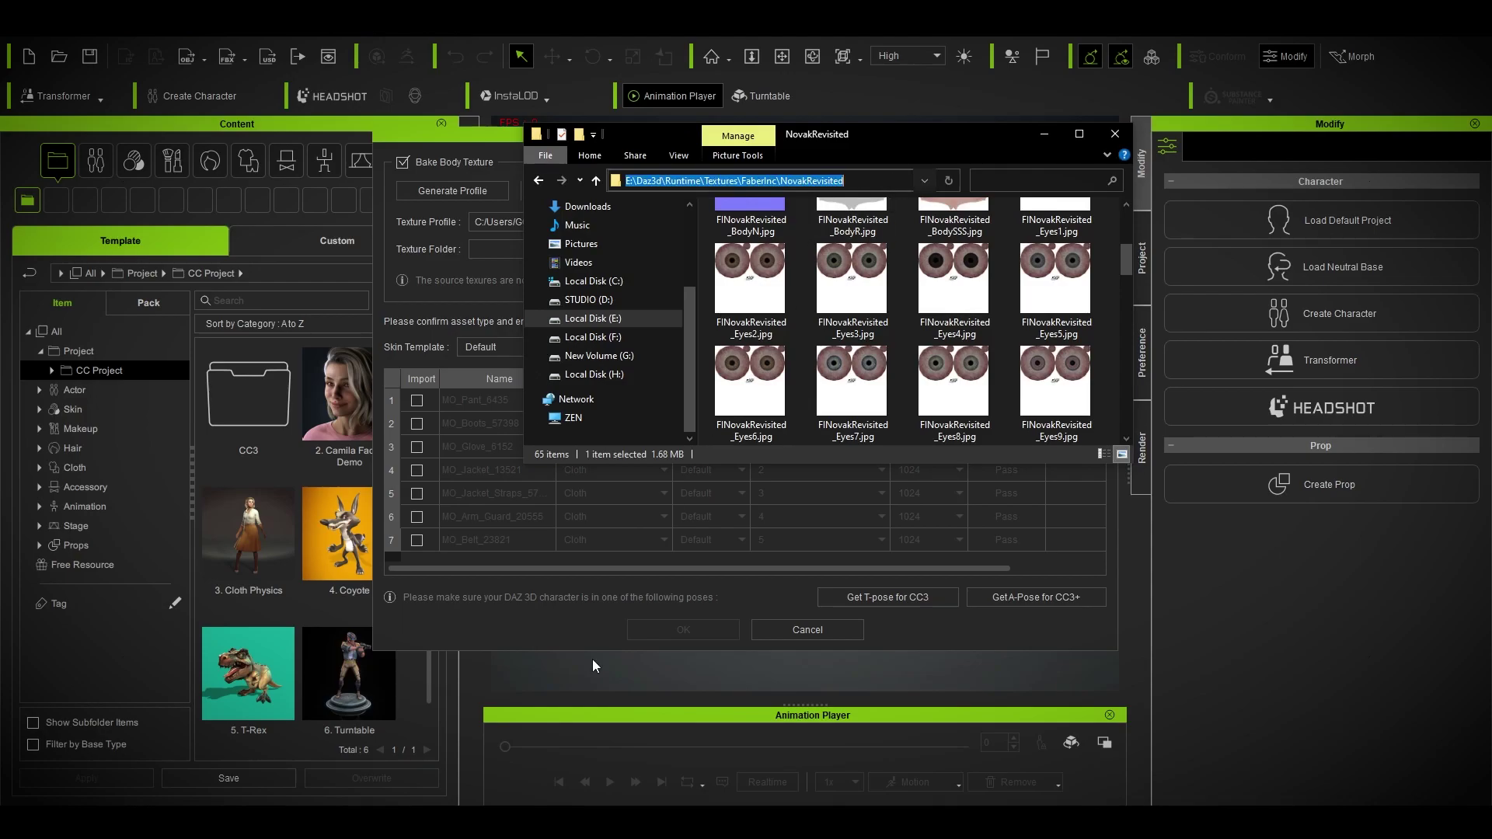
key("alt+Tab")
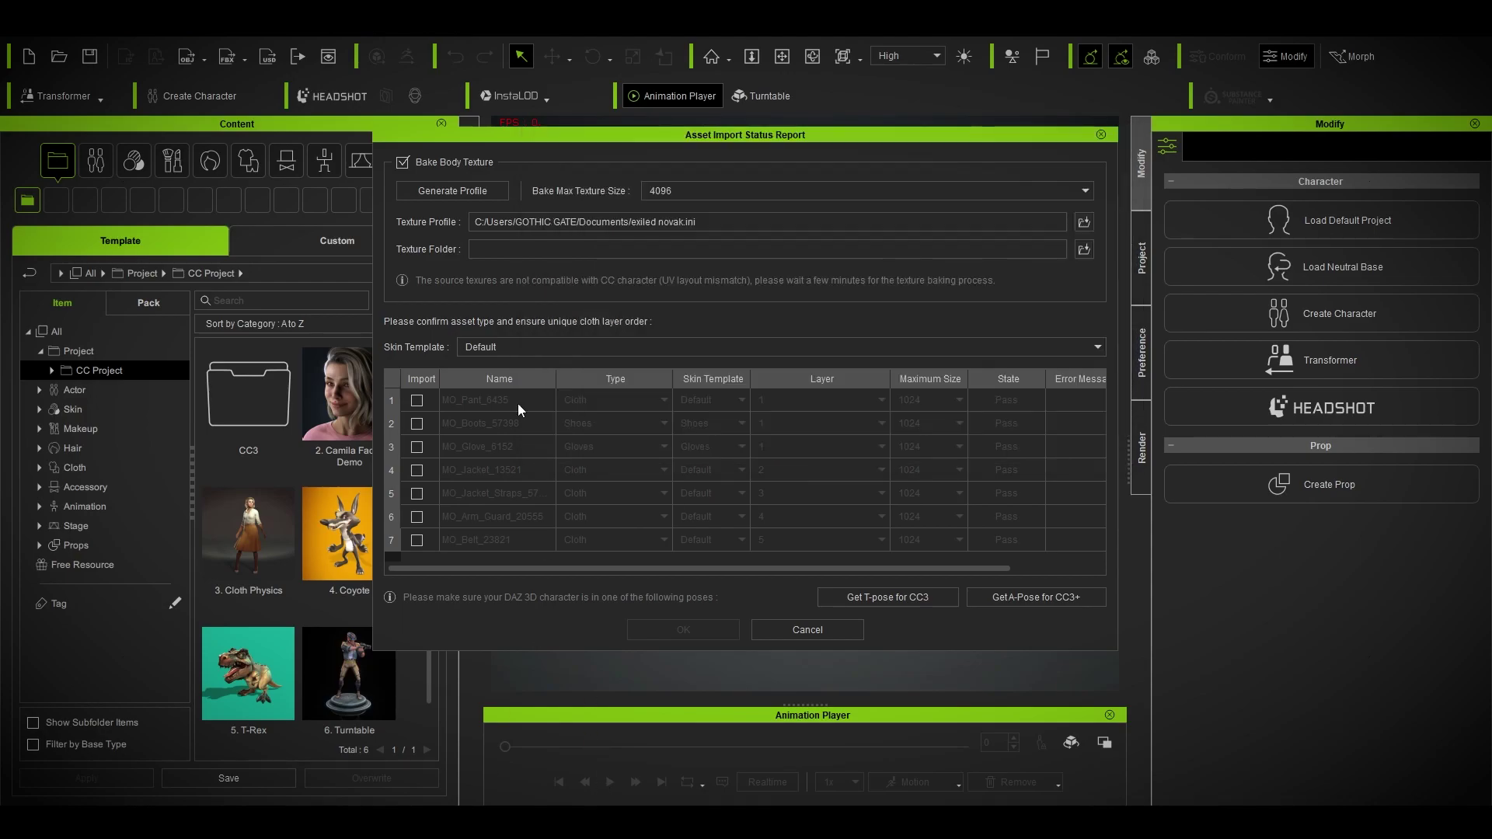
left_click(1084, 249)
left_click(714, 169)
type("E:\\Daz3d\\Runtime\\Textures\\FaberInc\\NovakRevisited")
key("Return")
left_click(1033, 664)
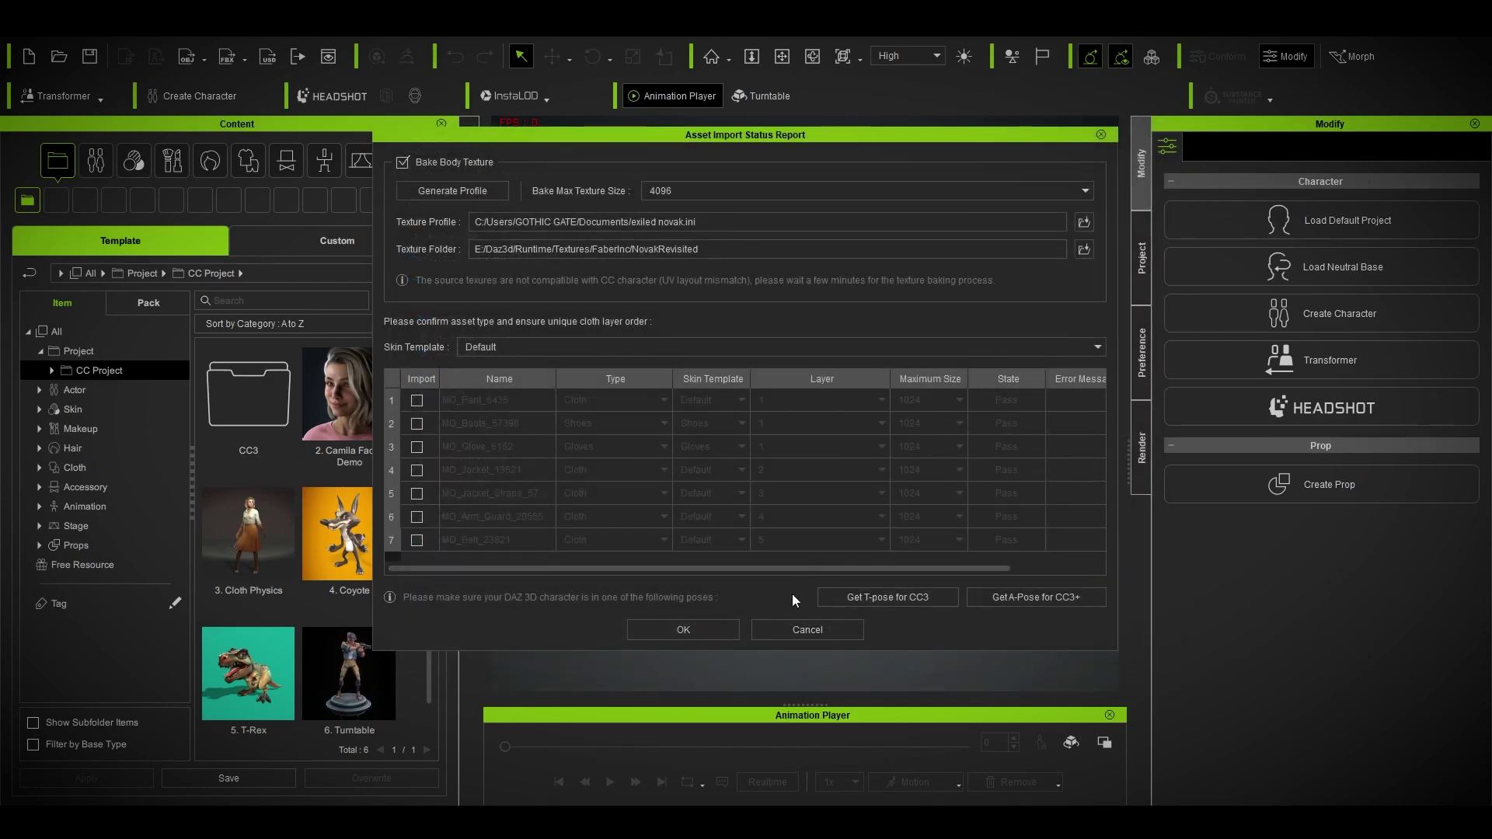
left_click(681, 630)
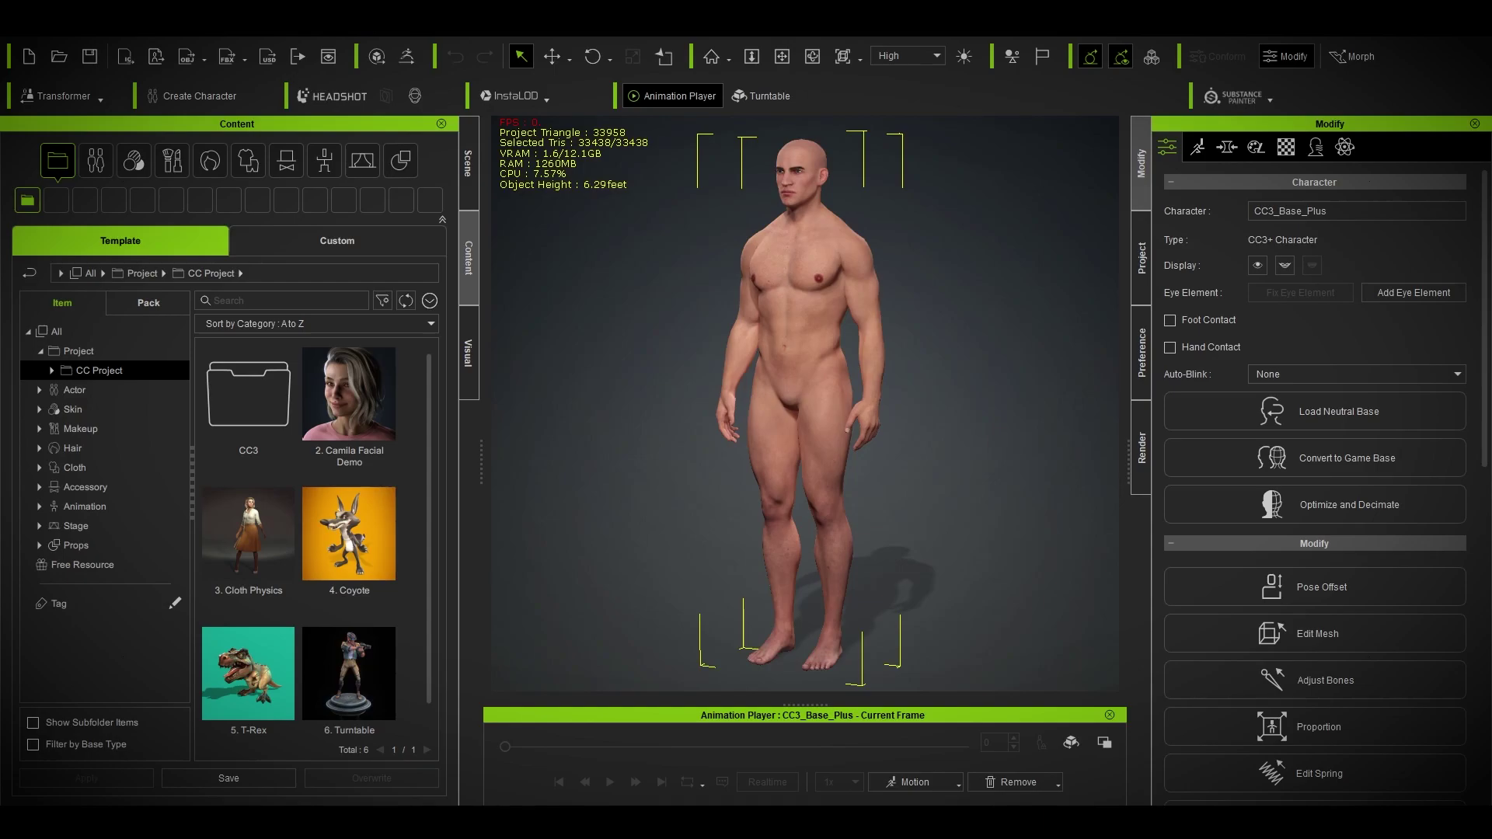
Step: Inspect the imported character's face and skin detail up close from both sides
left_click(915, 263)
scroll(901, 311, "up", 10)
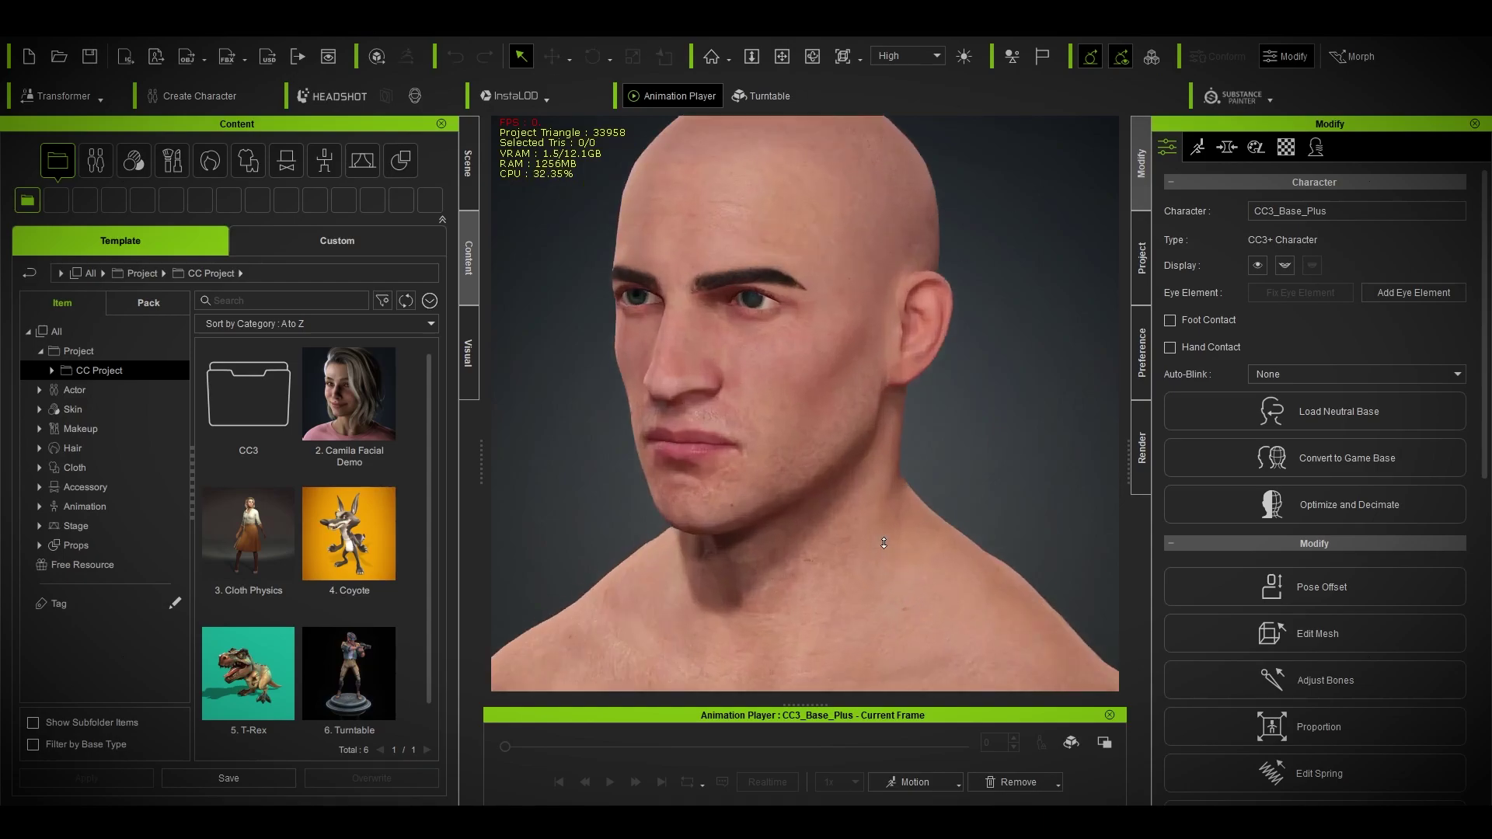
scroll(886, 548, "up", 2)
scroll(889, 557, "down", 3)
middle_click_drag(889, 556, 917, 605)
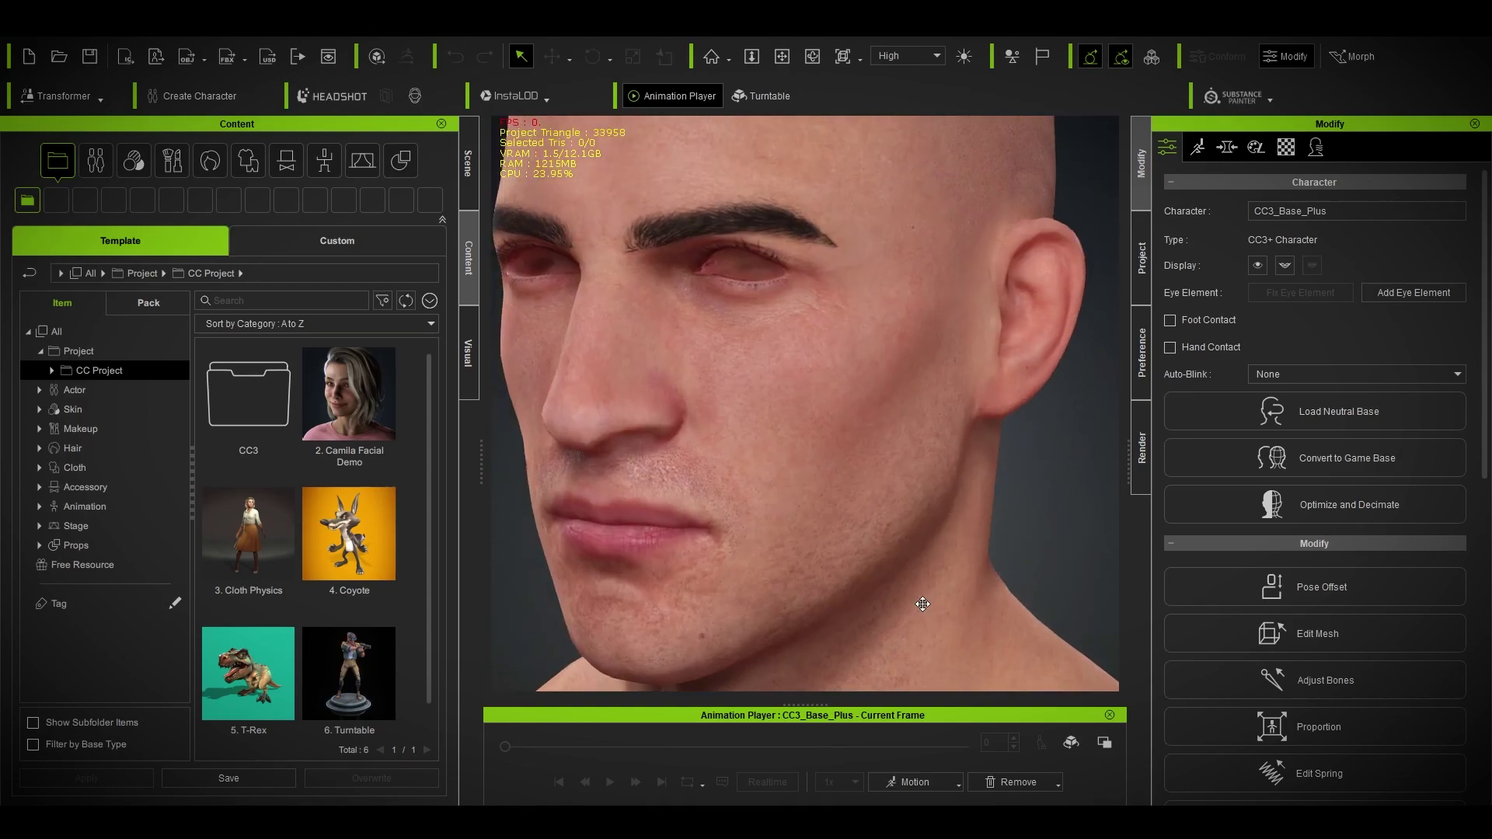
right_click_drag(917, 606, 1038, 586)
scroll(938, 561, "down", 4)
right_click_drag(861, 558, 1069, 557)
scroll(1022, 555, "up", 3)
scroll(1020, 556, "down", 3)
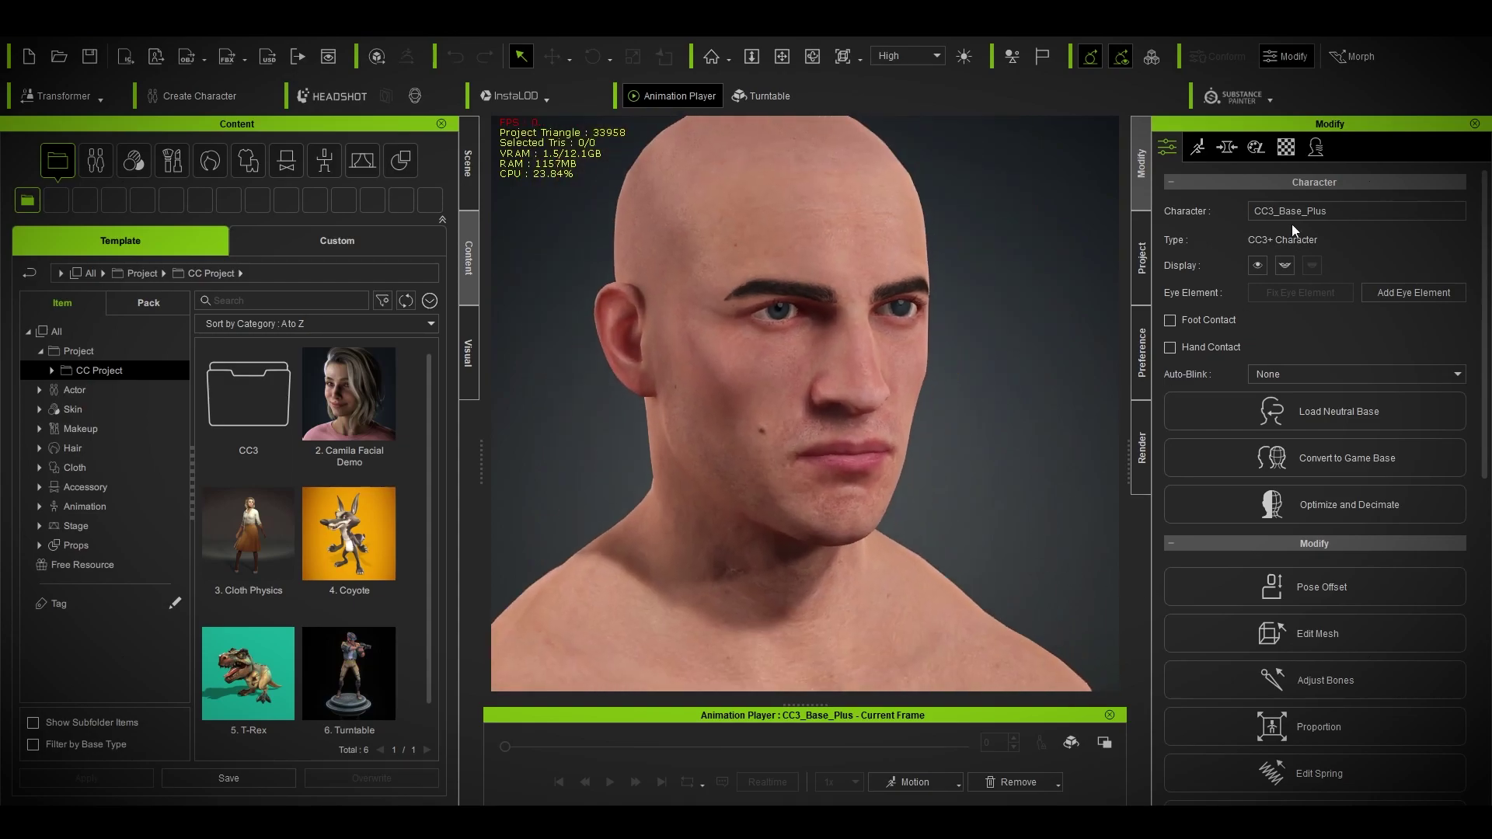
Step: Display the character's material list and apply Zero Animation to the body
left_click(1286, 147)
left_click(1058, 783)
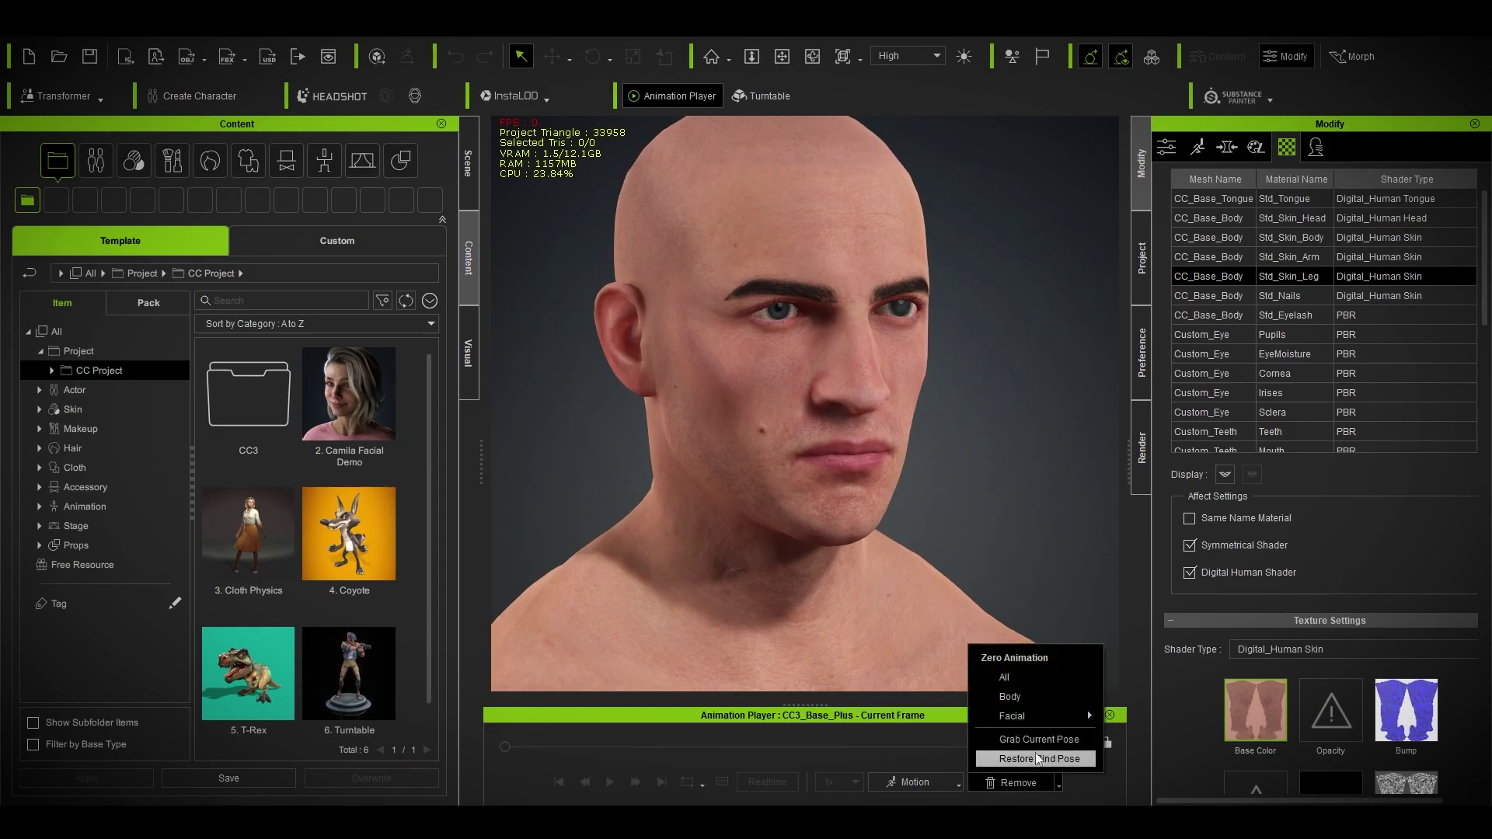
left_click(1058, 698)
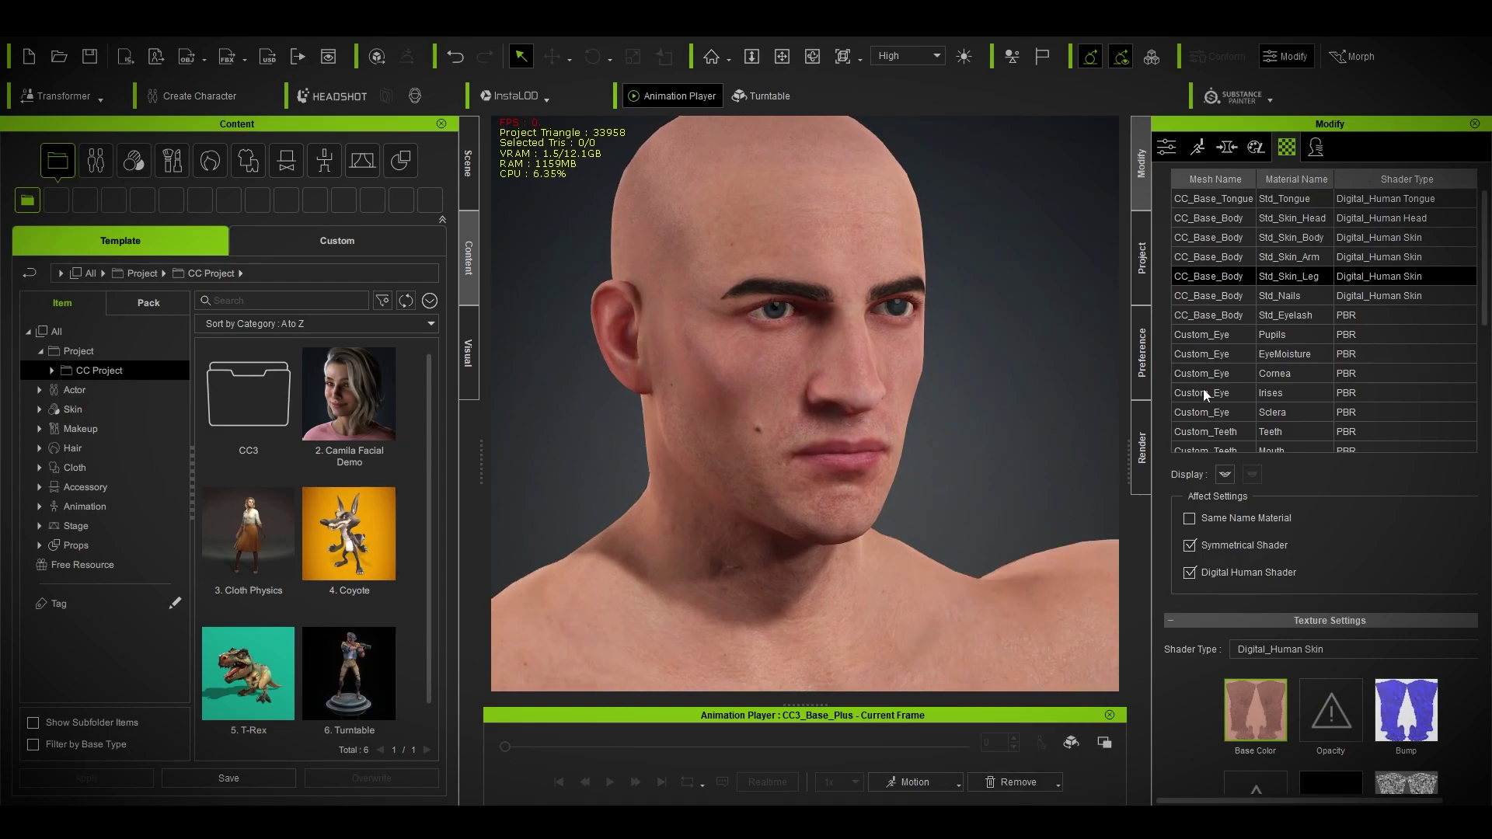
Step: Review the texture maps of the head, arm, leg, nail, eyelash and pupil materials, including the head's bump map
left_click(1231, 218)
scroll(1191, 717, "down", 3)
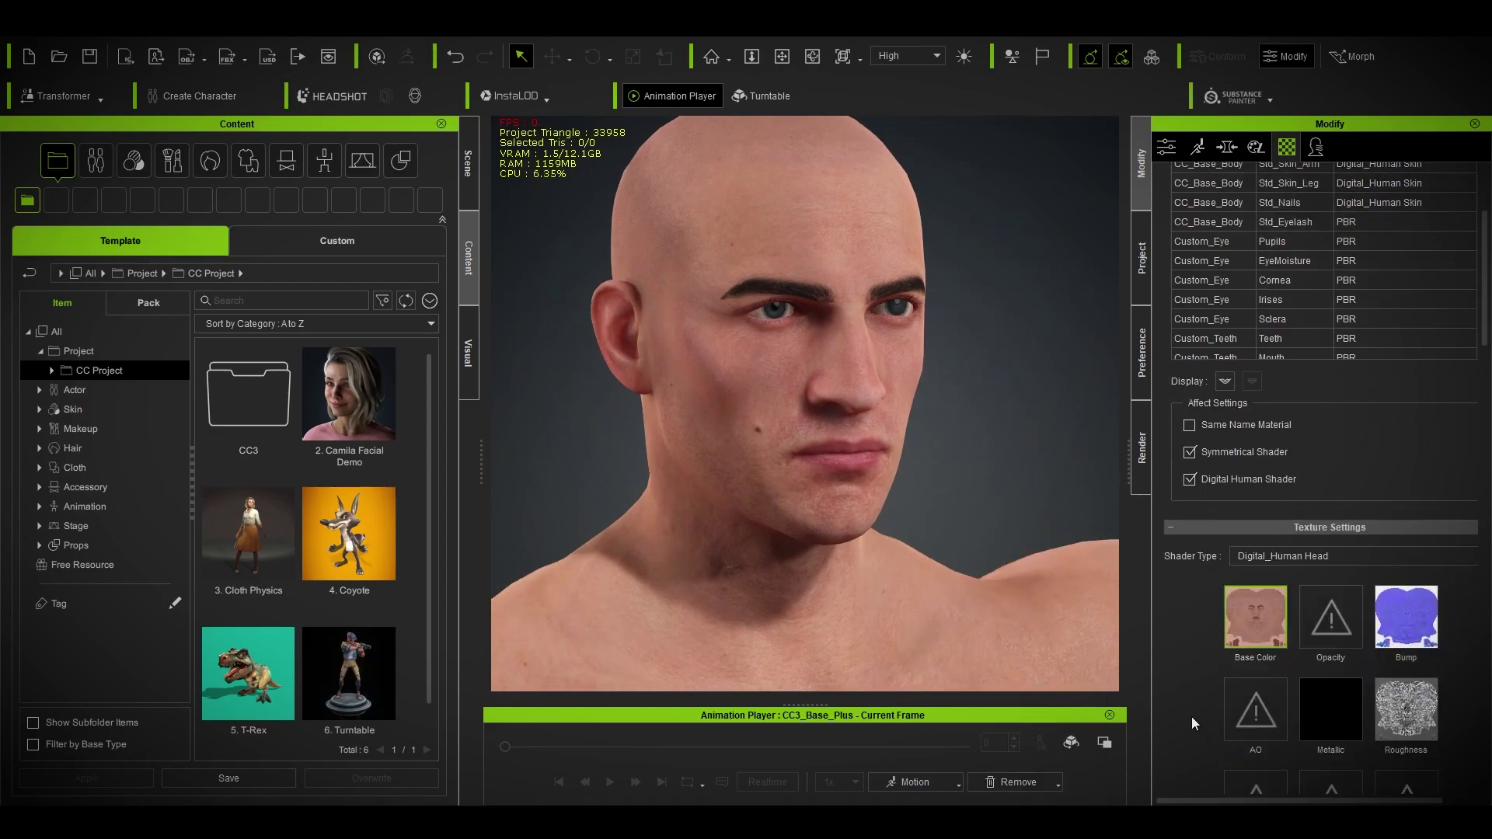
left_click(1403, 573)
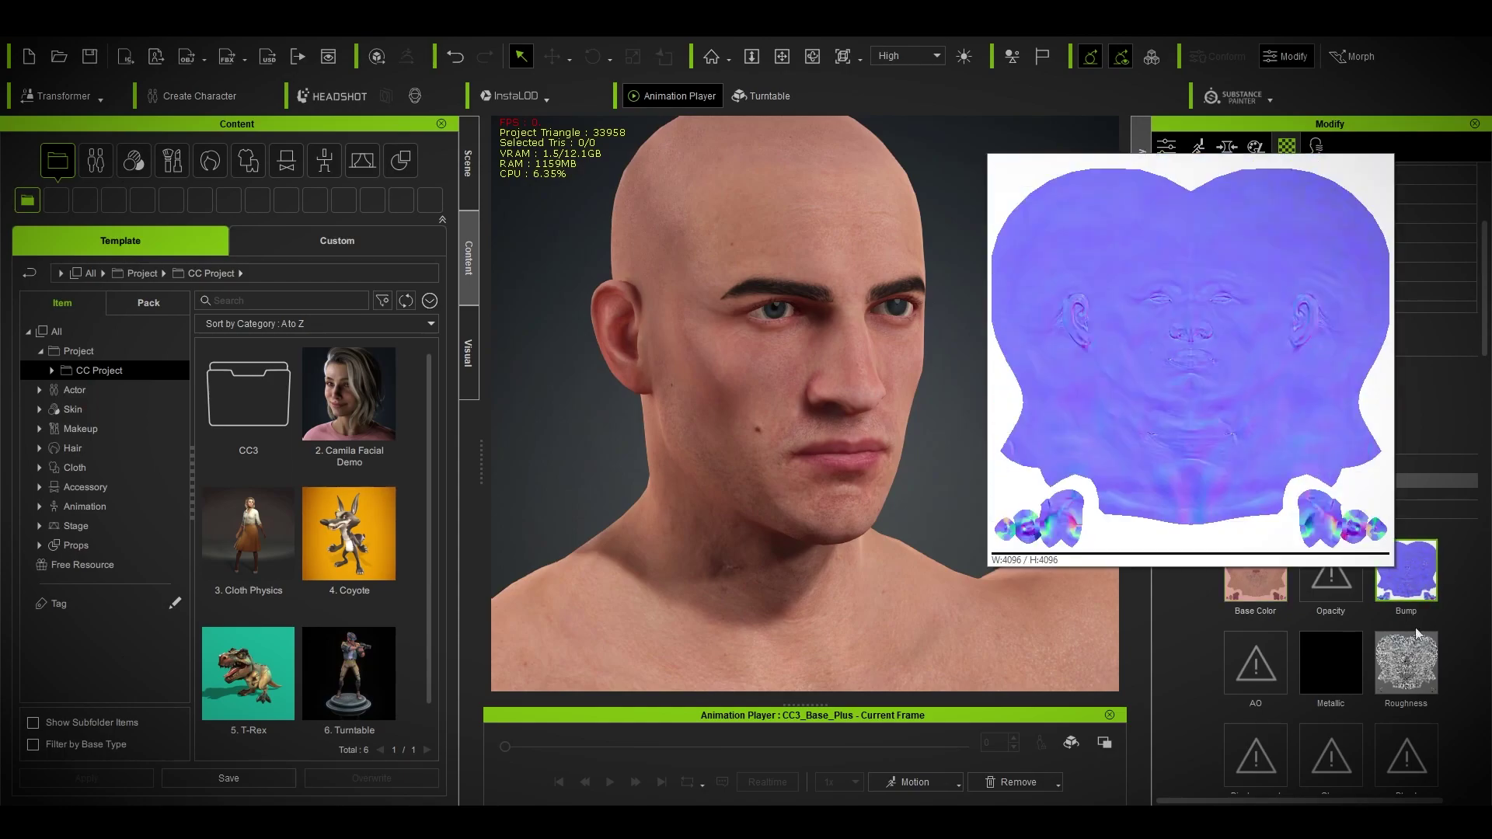
mouse_move(1402, 689)
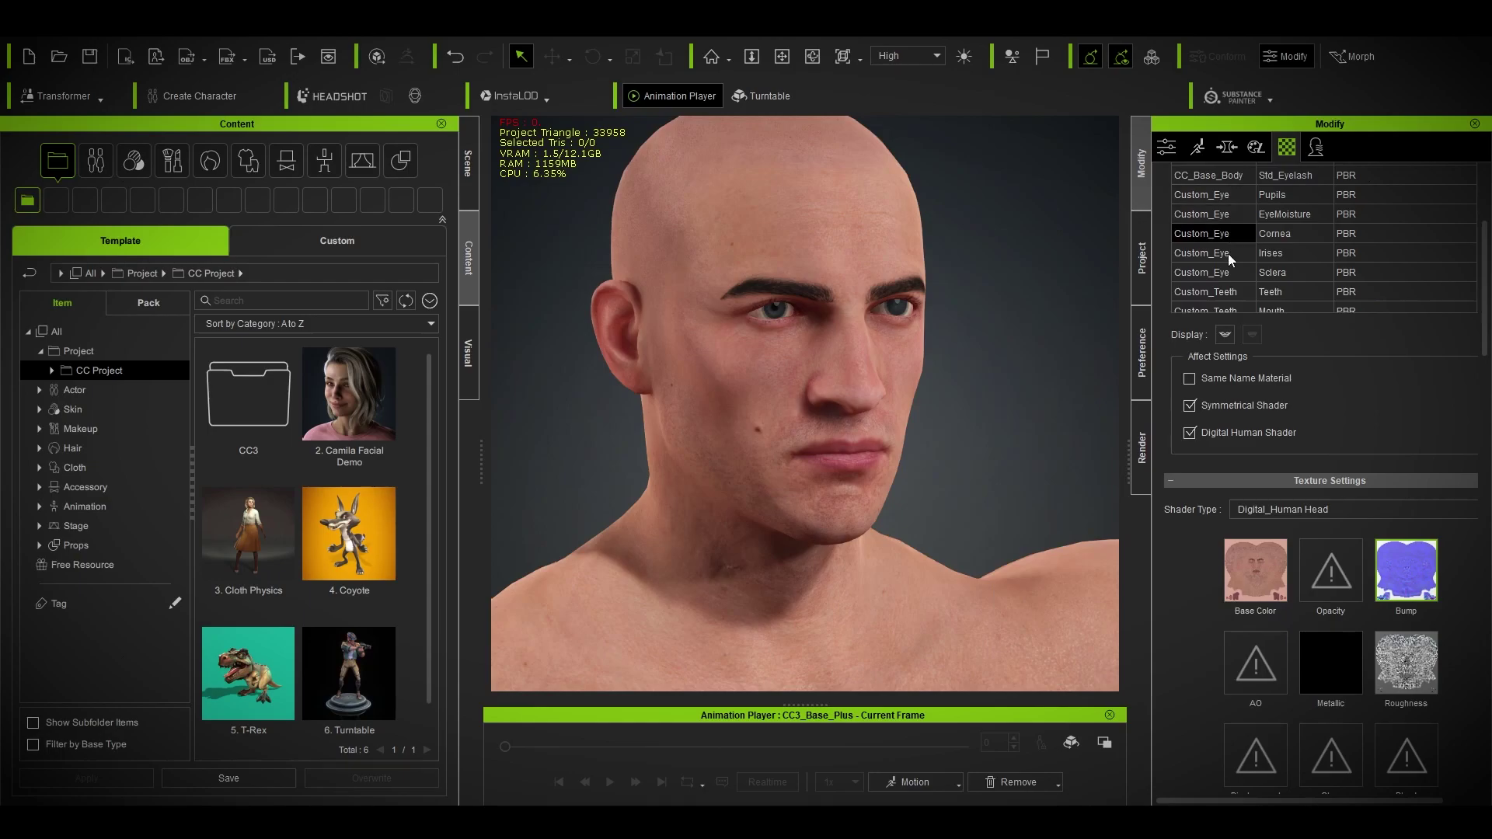
scroll(1229, 266, "up", 2)
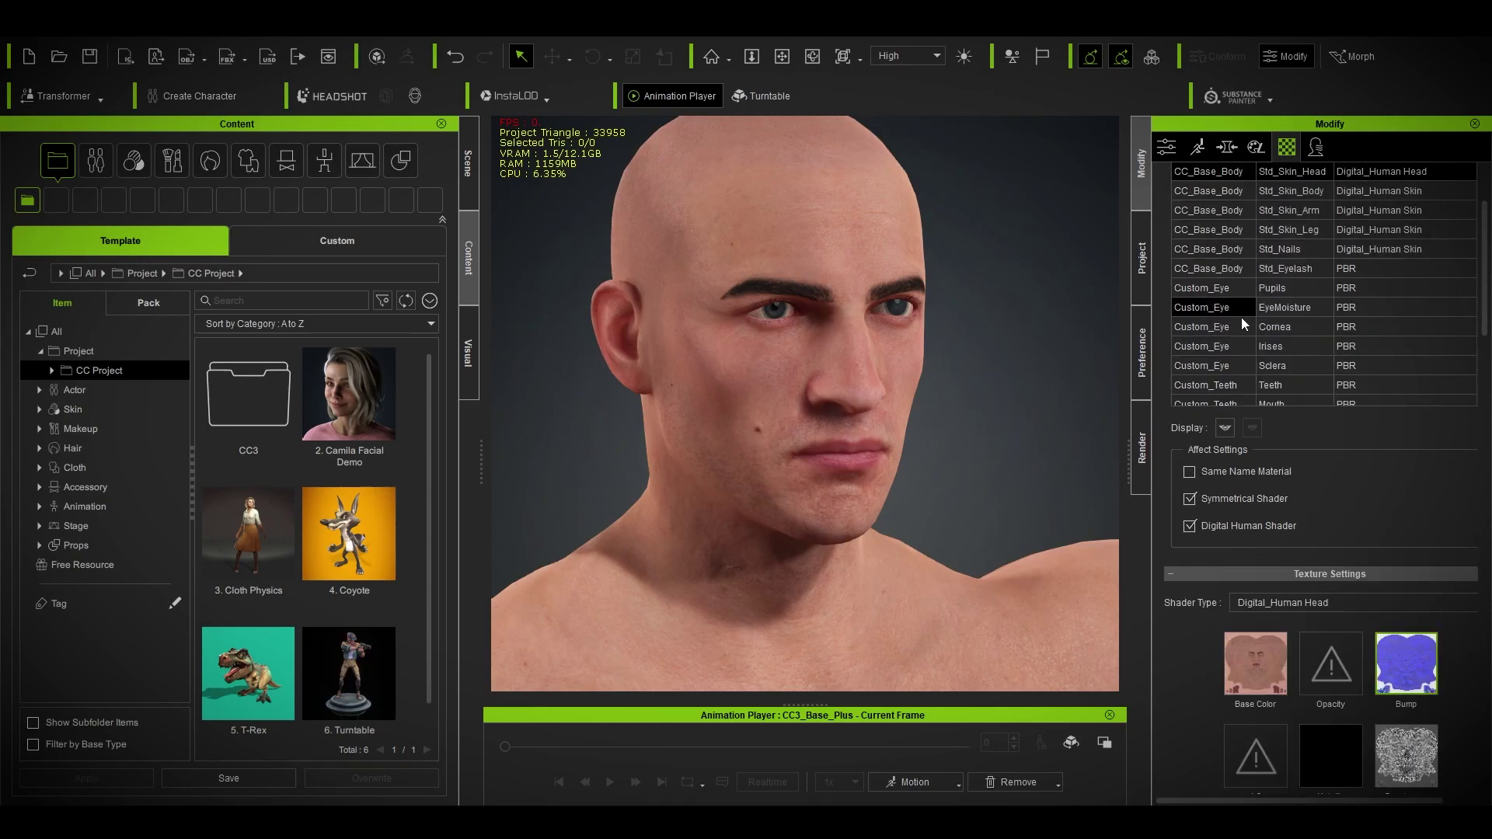
left_click(1218, 211)
left_click(1222, 233)
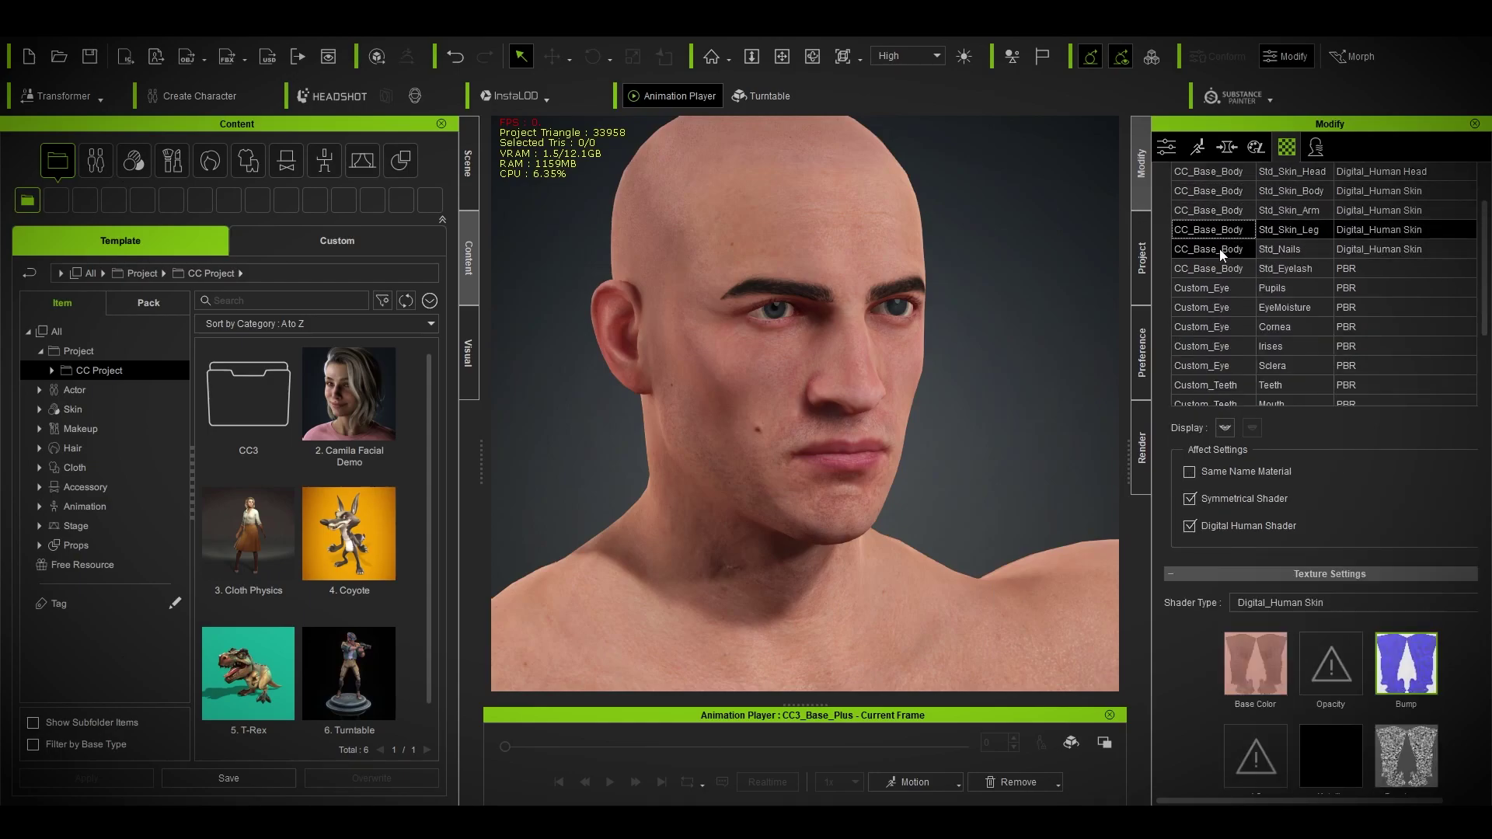
left_click(1219, 252)
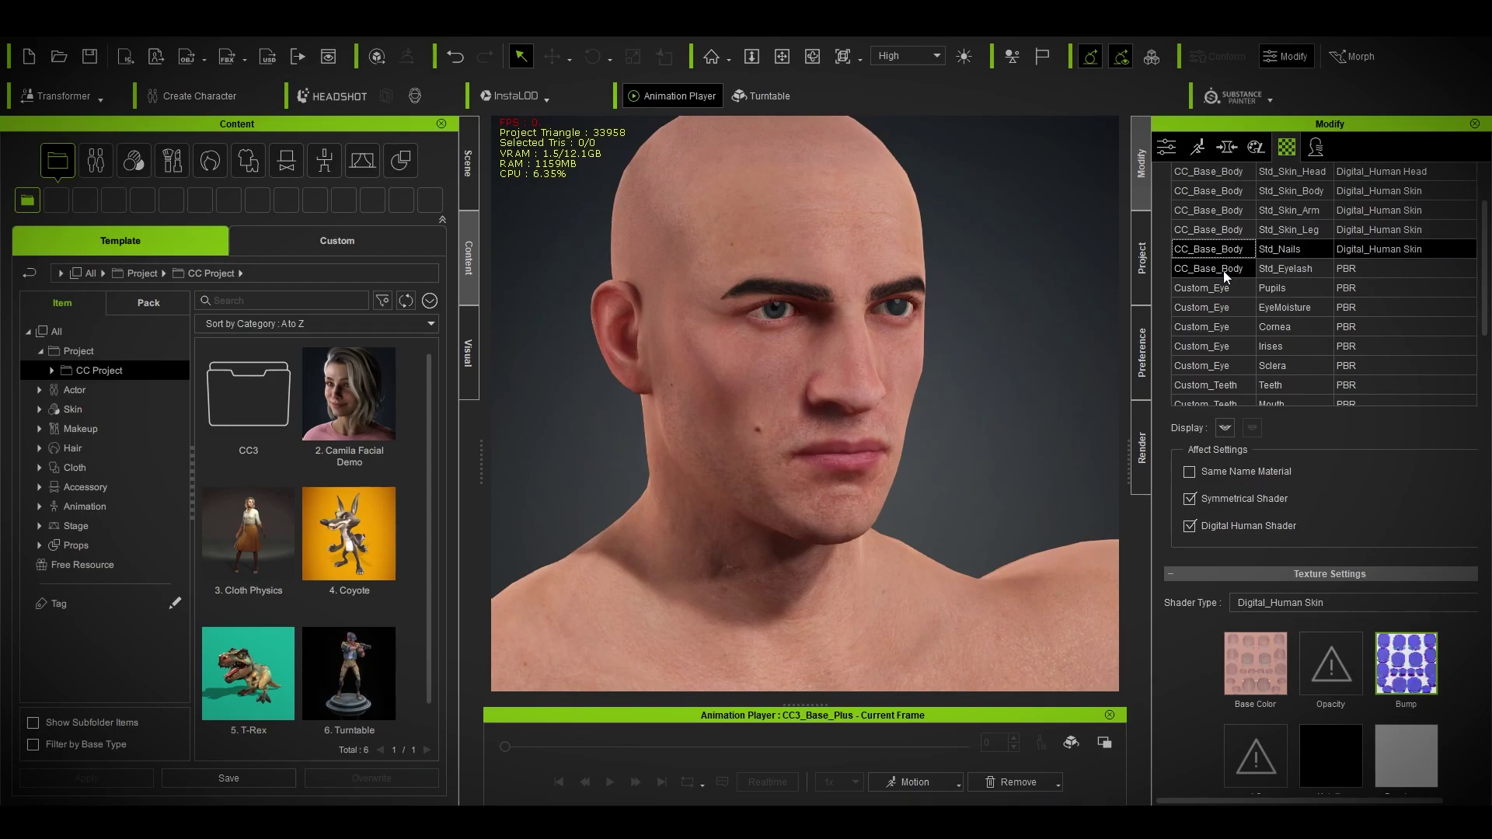
left_click(1224, 270)
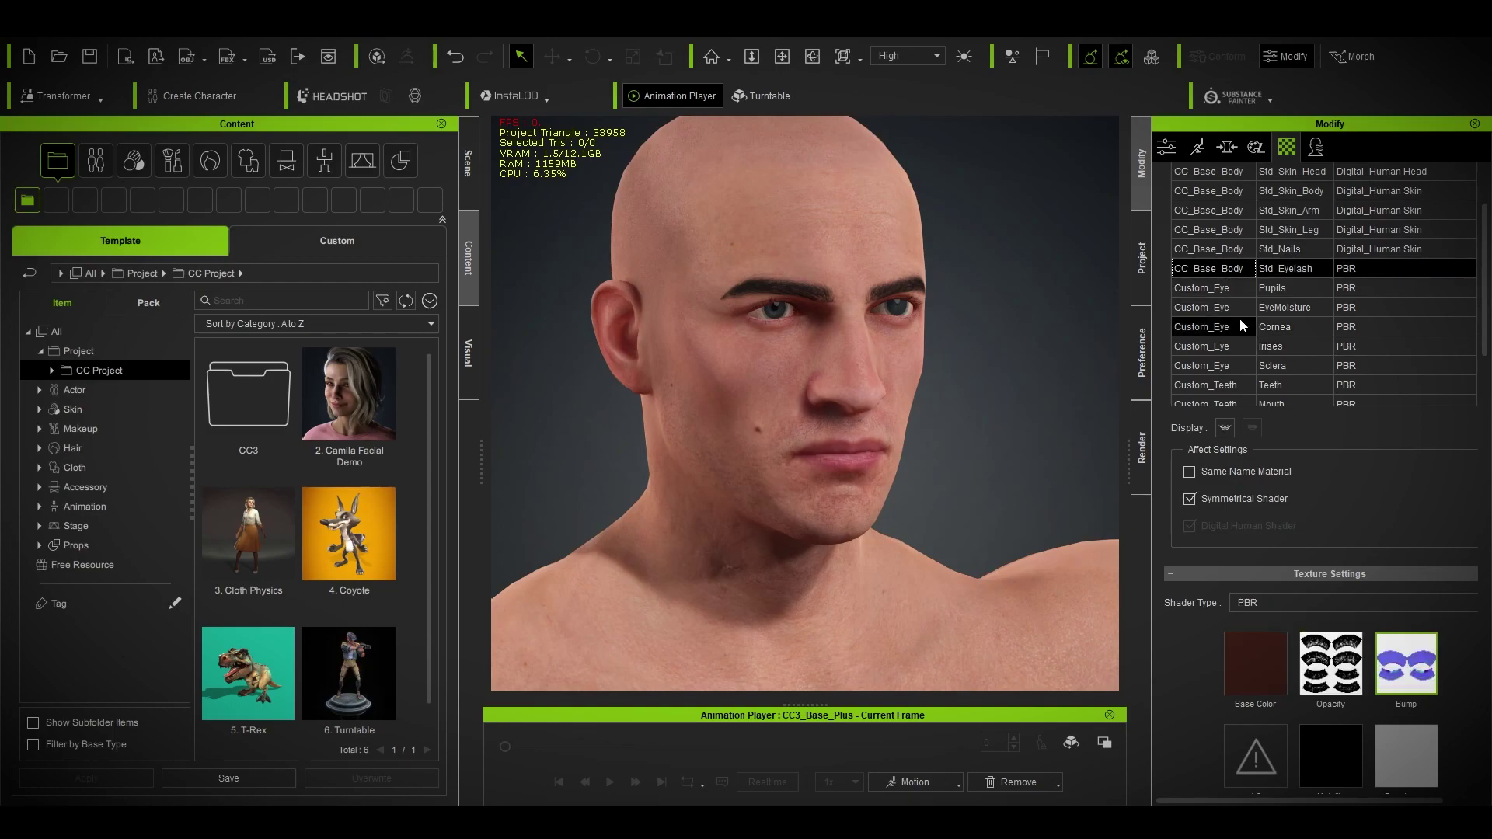
left_click(1220, 289)
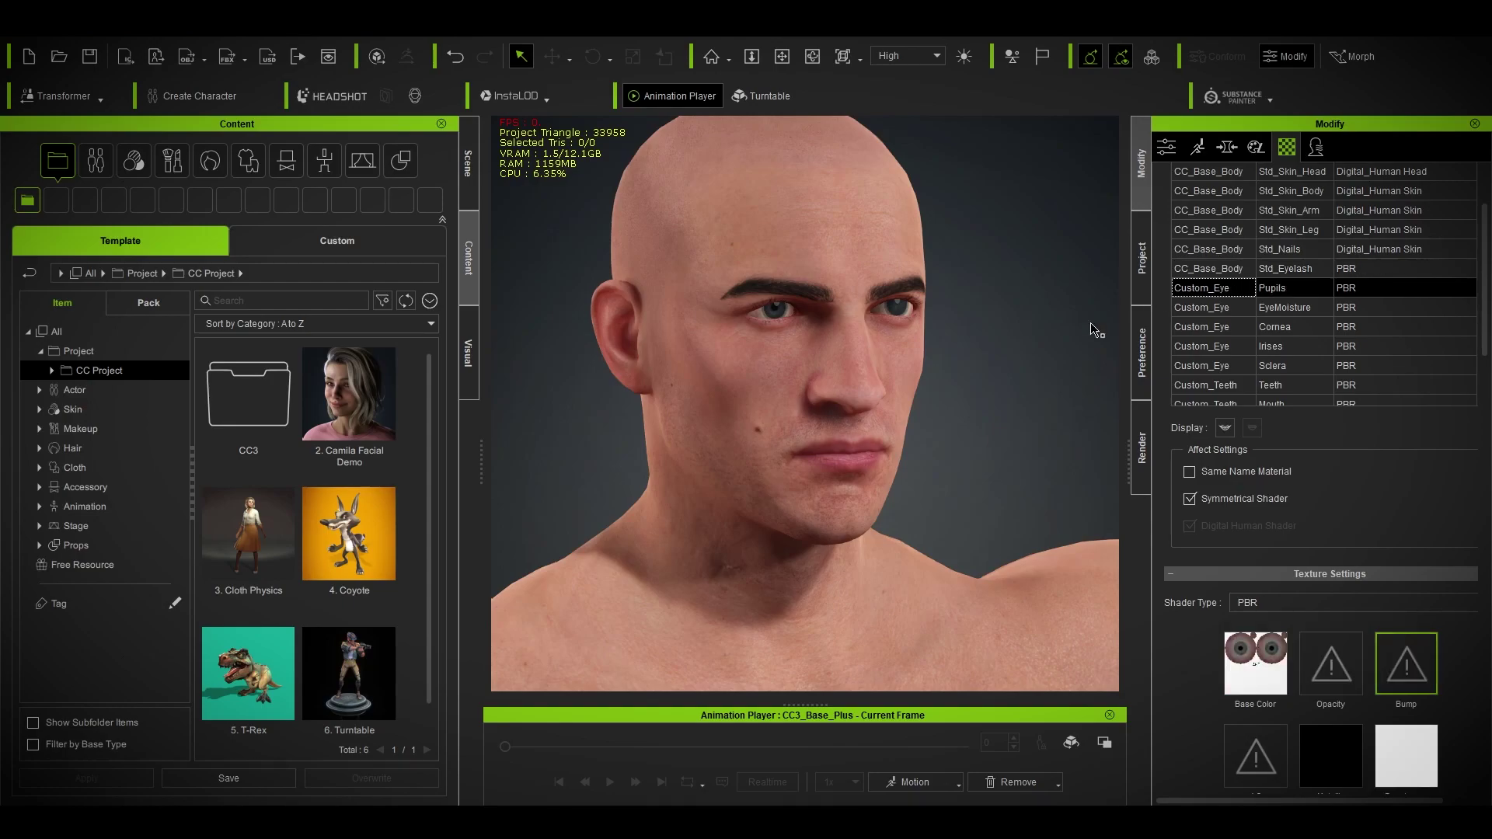
Step: Inspect the skin detail of the face, neck, shoulders and chest up close from several angles
scroll(1040, 400, "up", 5)
scroll(1037, 425, "down", 4)
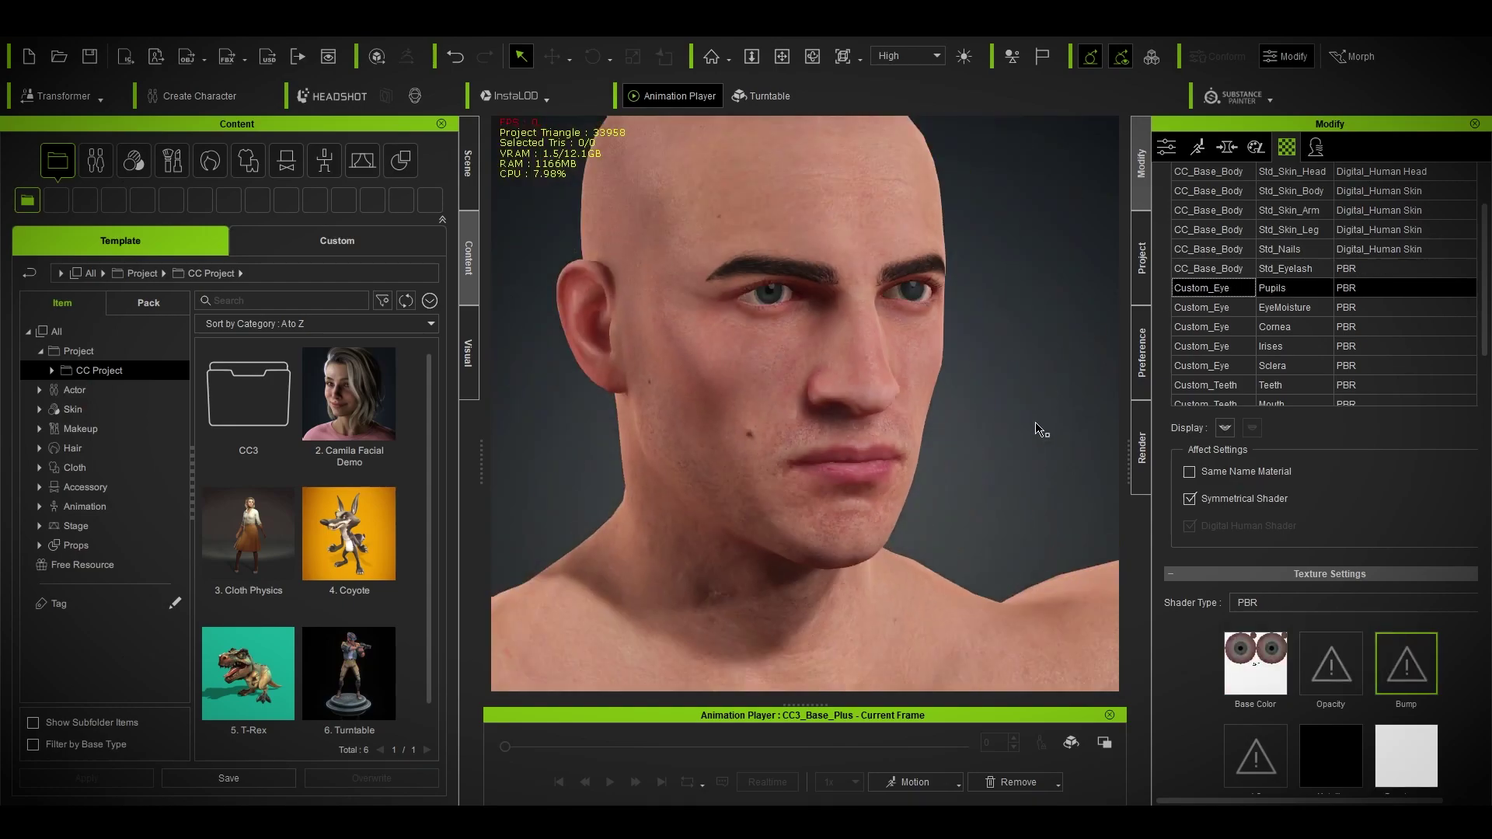
right_click_drag(1042, 430, 600, 420)
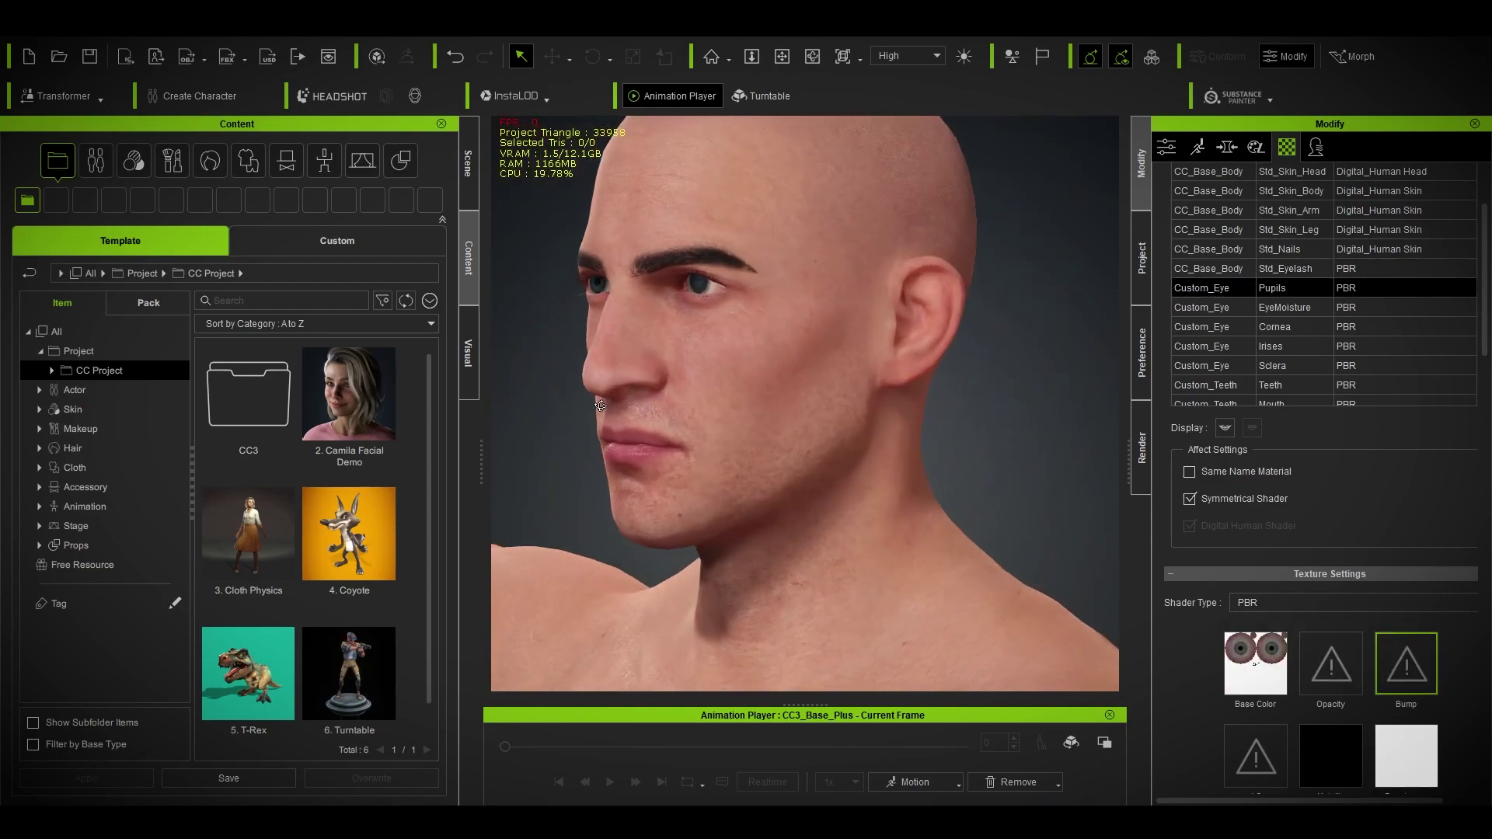
middle_click_drag(599, 439, 553, 328)
scroll(563, 400, "down", 2)
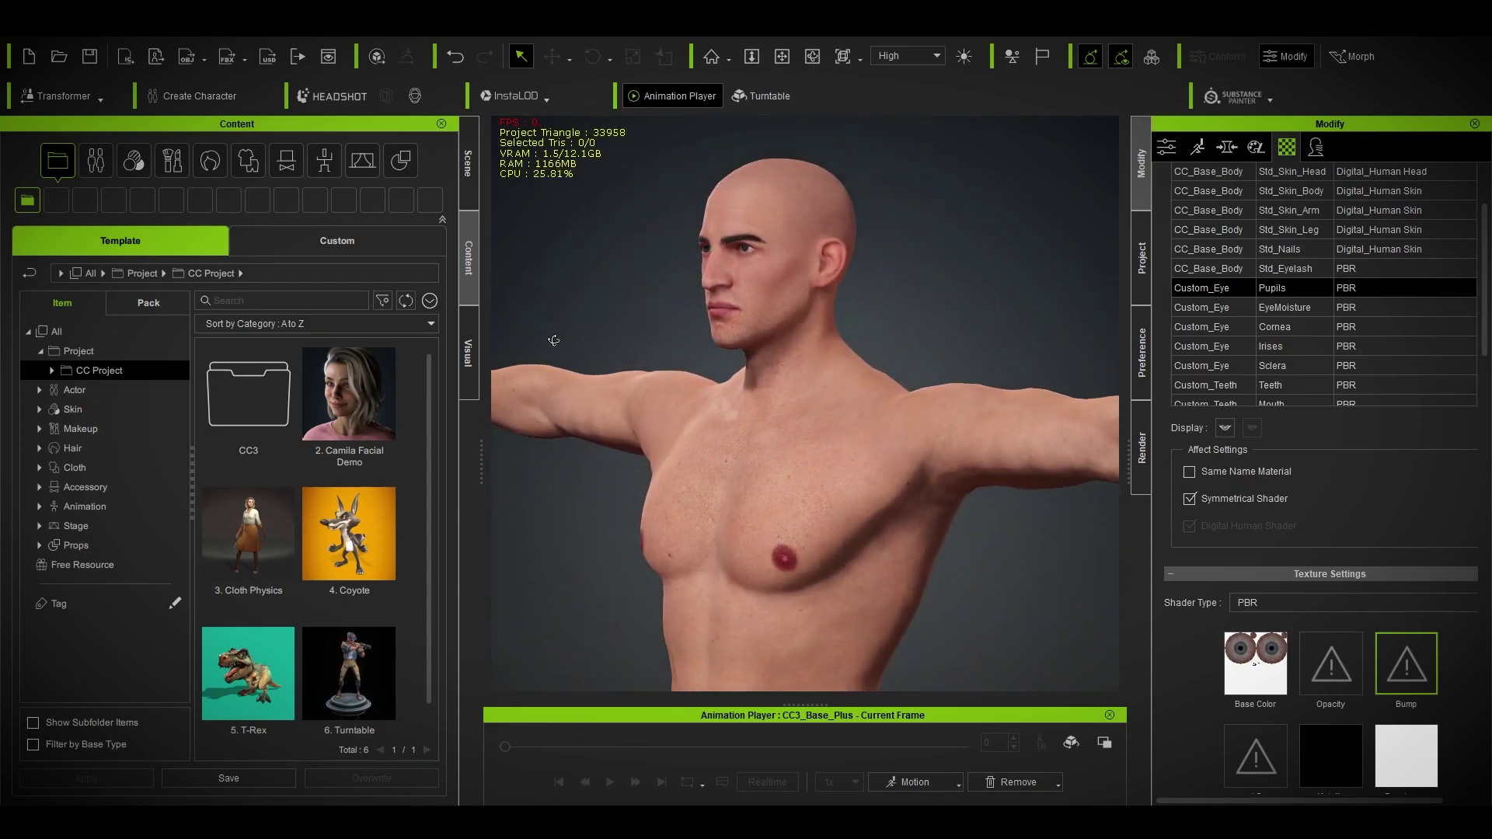
right_click_drag(560, 338, 948, 425)
scroll(948, 426, "up", 5)
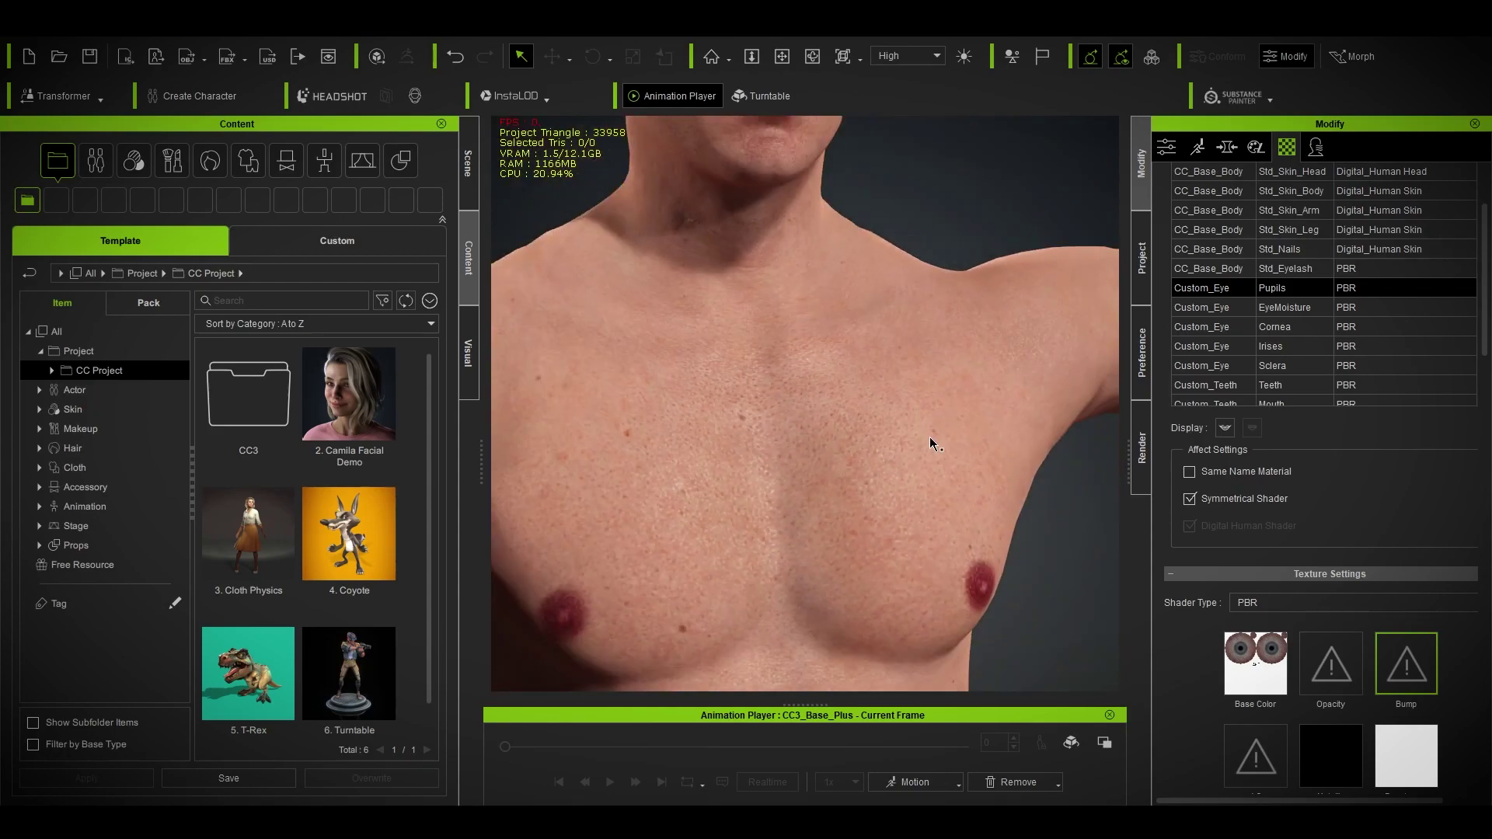
middle_click_drag(930, 444, 906, 361)
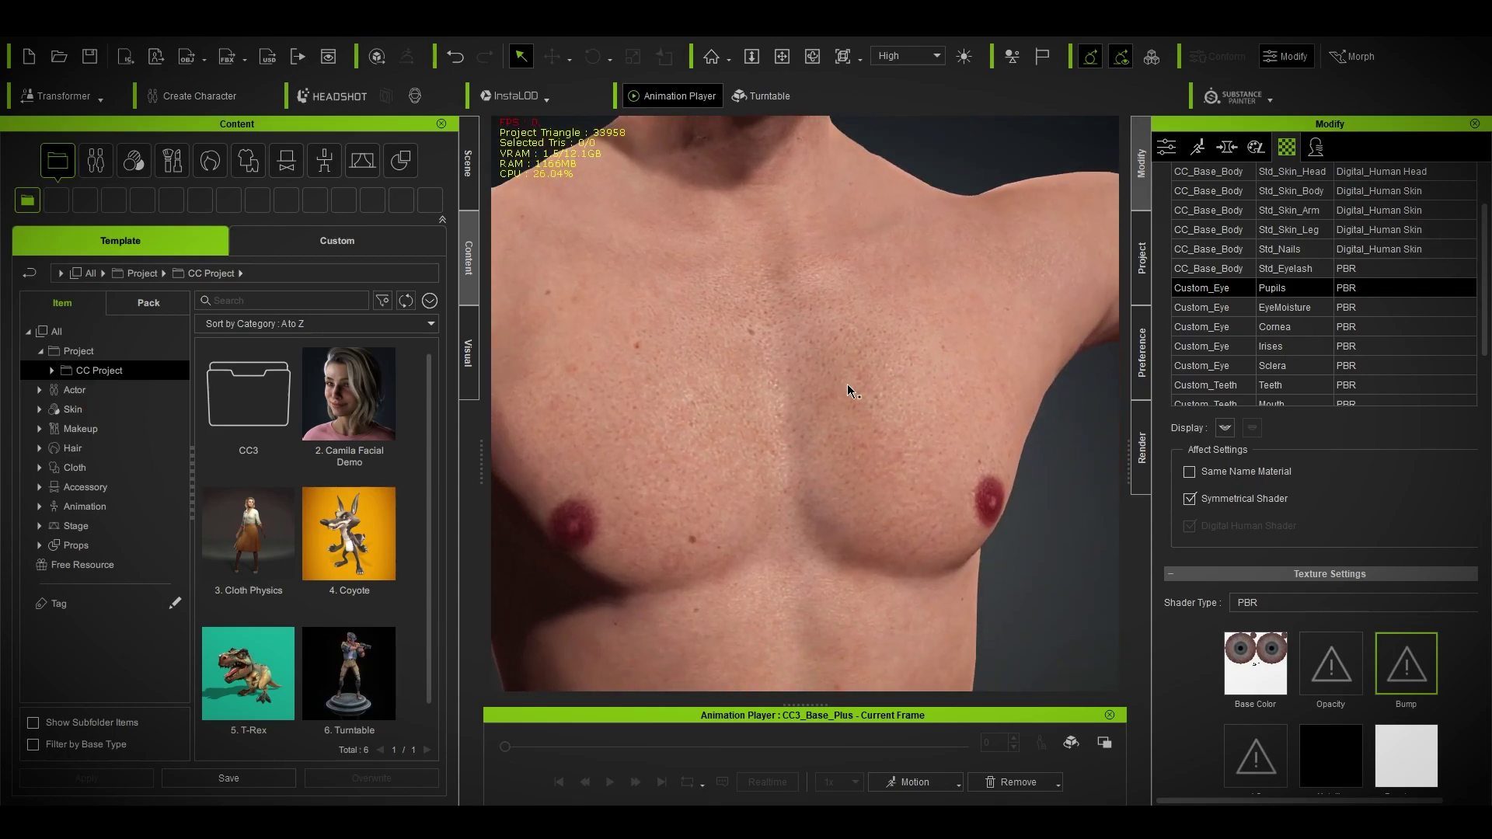
right_click_drag(849, 389, 964, 359)
scroll(924, 385, "up", 3)
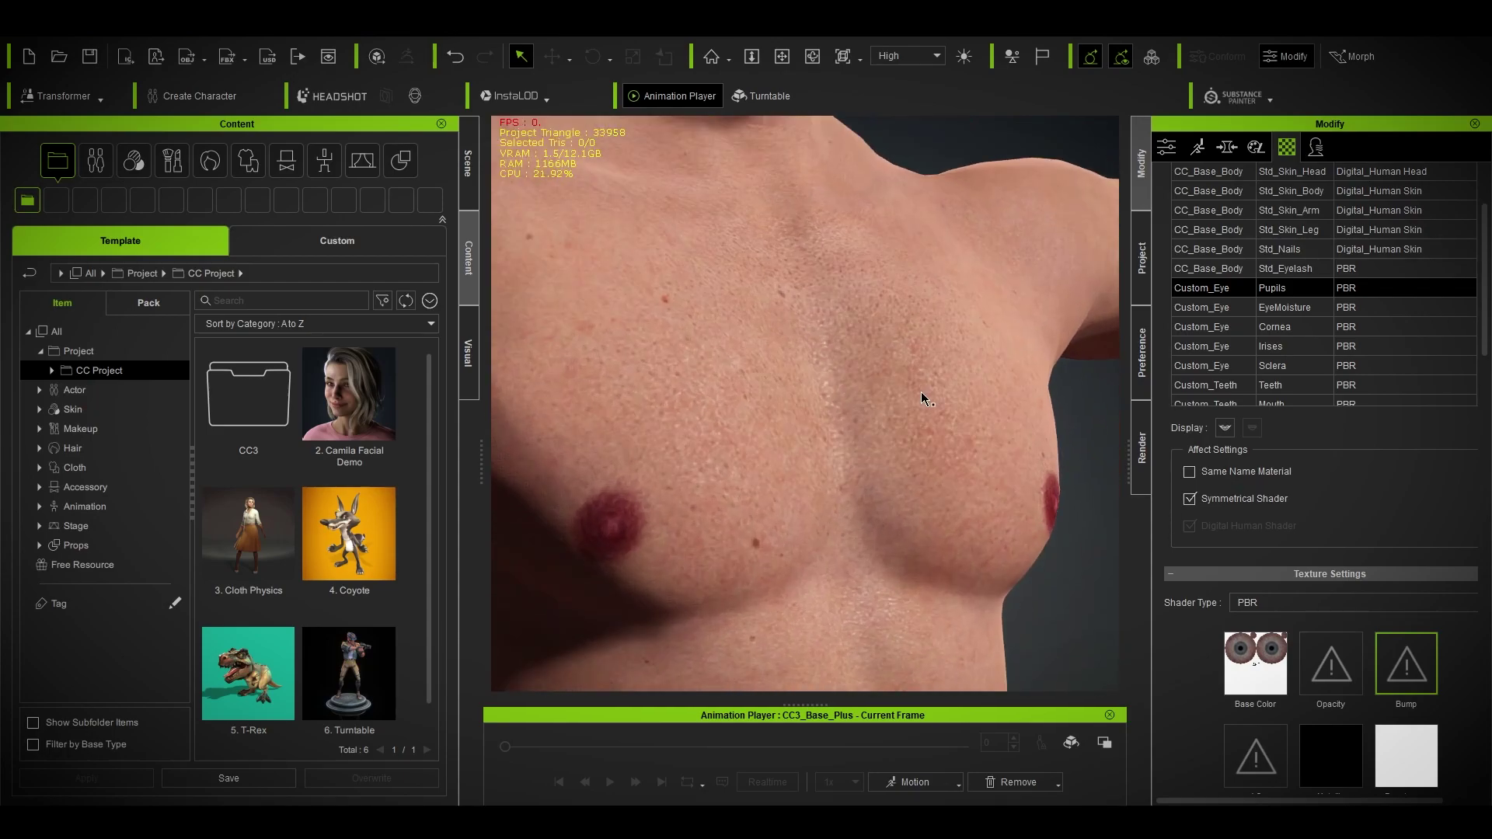
scroll(918, 397, "down", 3)
middle_click_drag(889, 419, 904, 395)
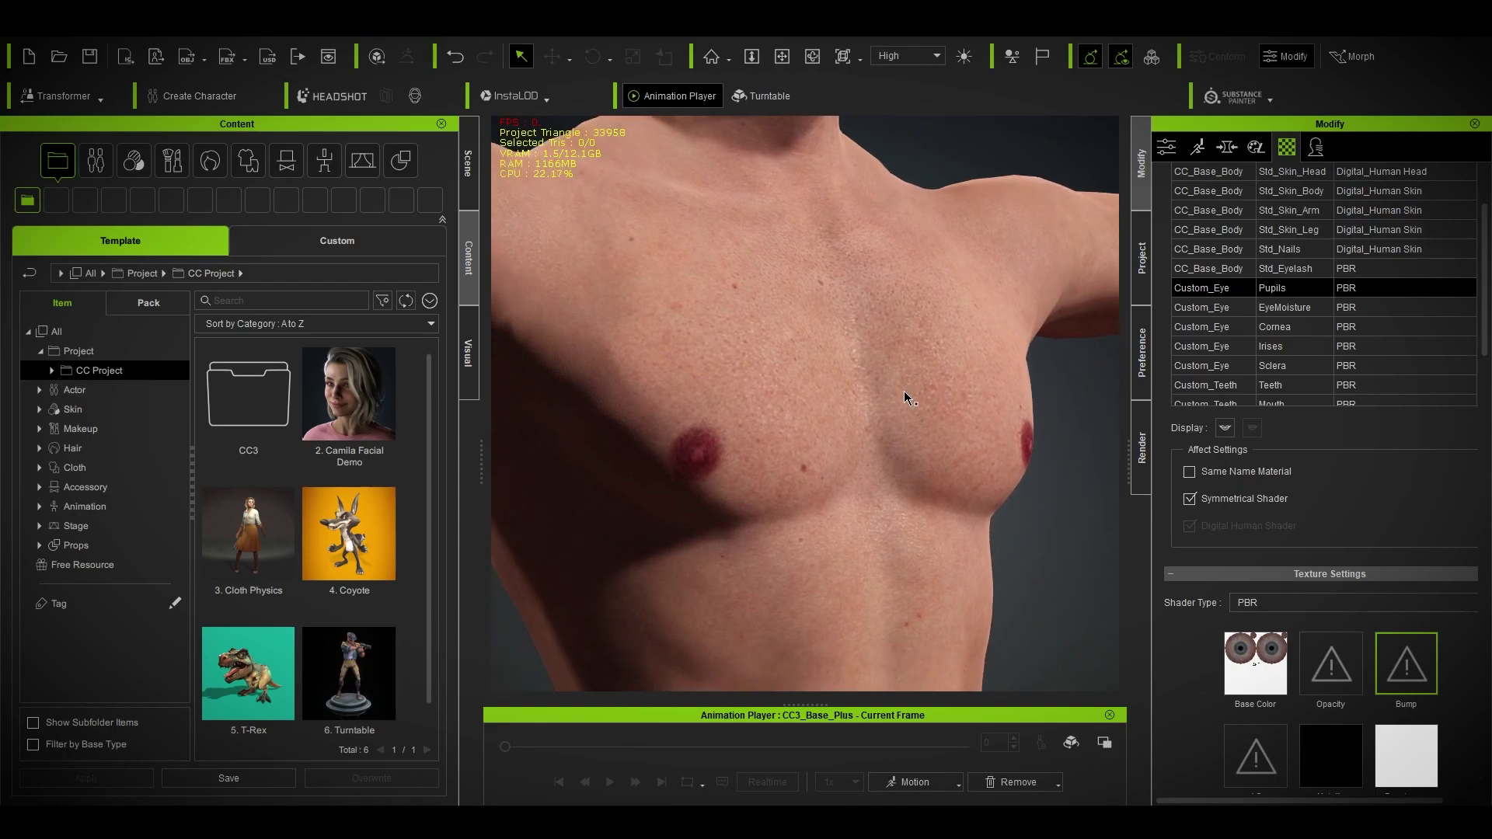
right_click_drag(904, 394, 496, 396)
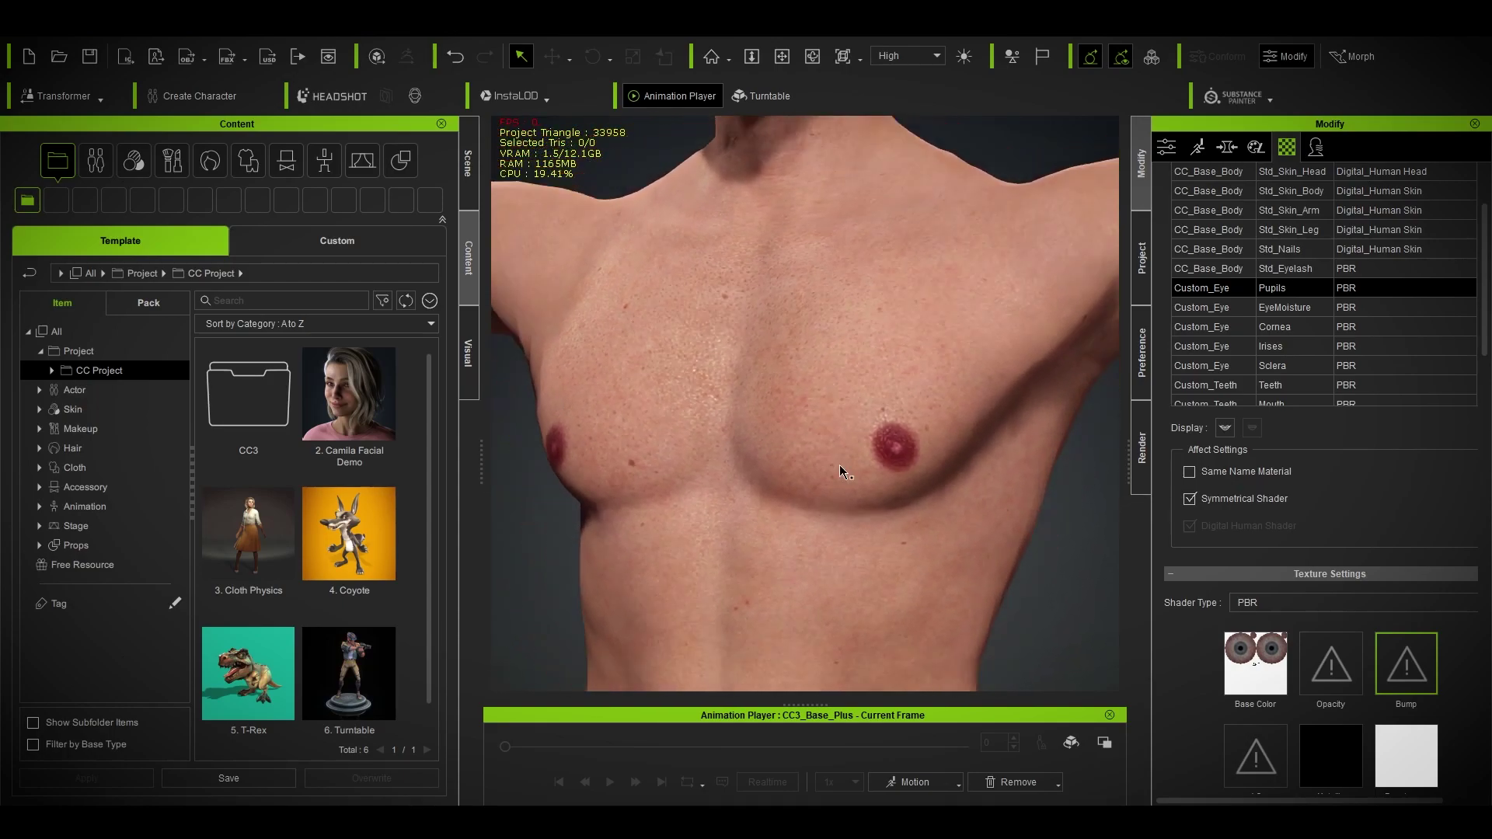
right_click_drag(841, 468, 716, 473, "alt")
middle_click_drag(716, 473, 762, 653, "alt")
right_click_drag(763, 653, 902, 527, "alt")
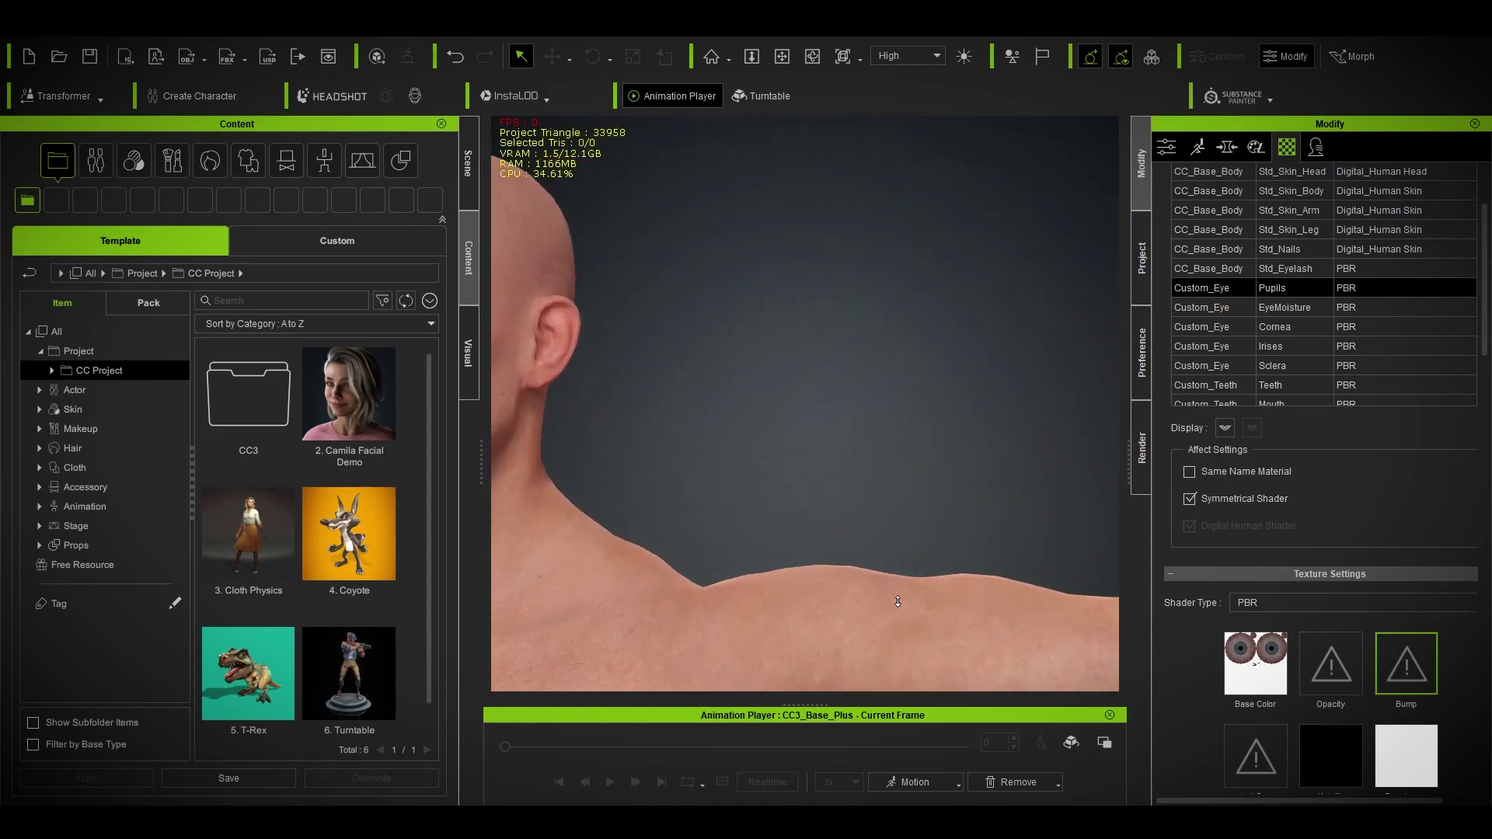
middle_click_drag(902, 527, 883, 615)
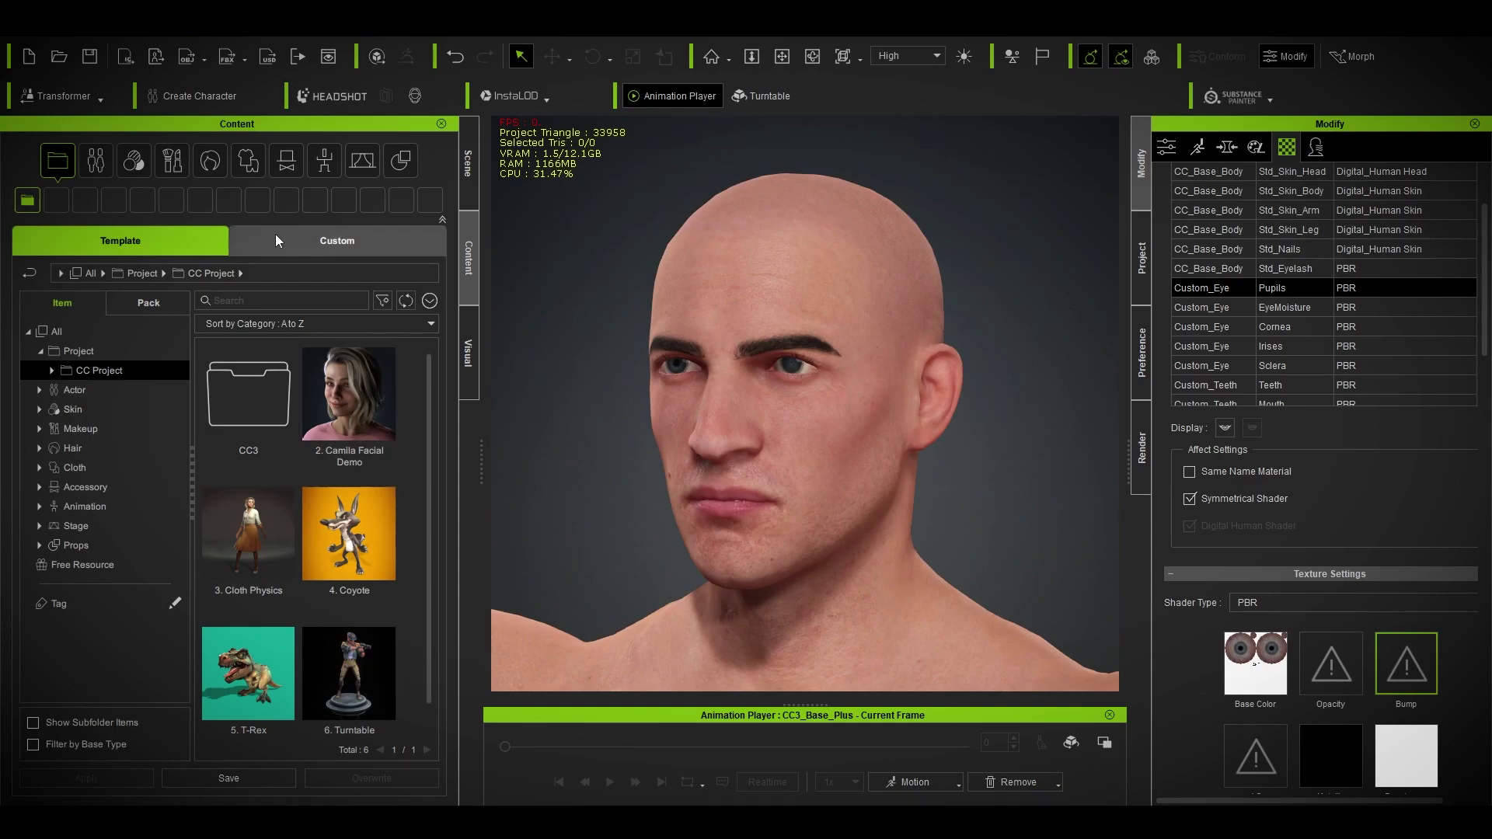
Step: Replace the character's custom eyes with the Eyes_01 template from the Actor eye library
left_click(100, 170)
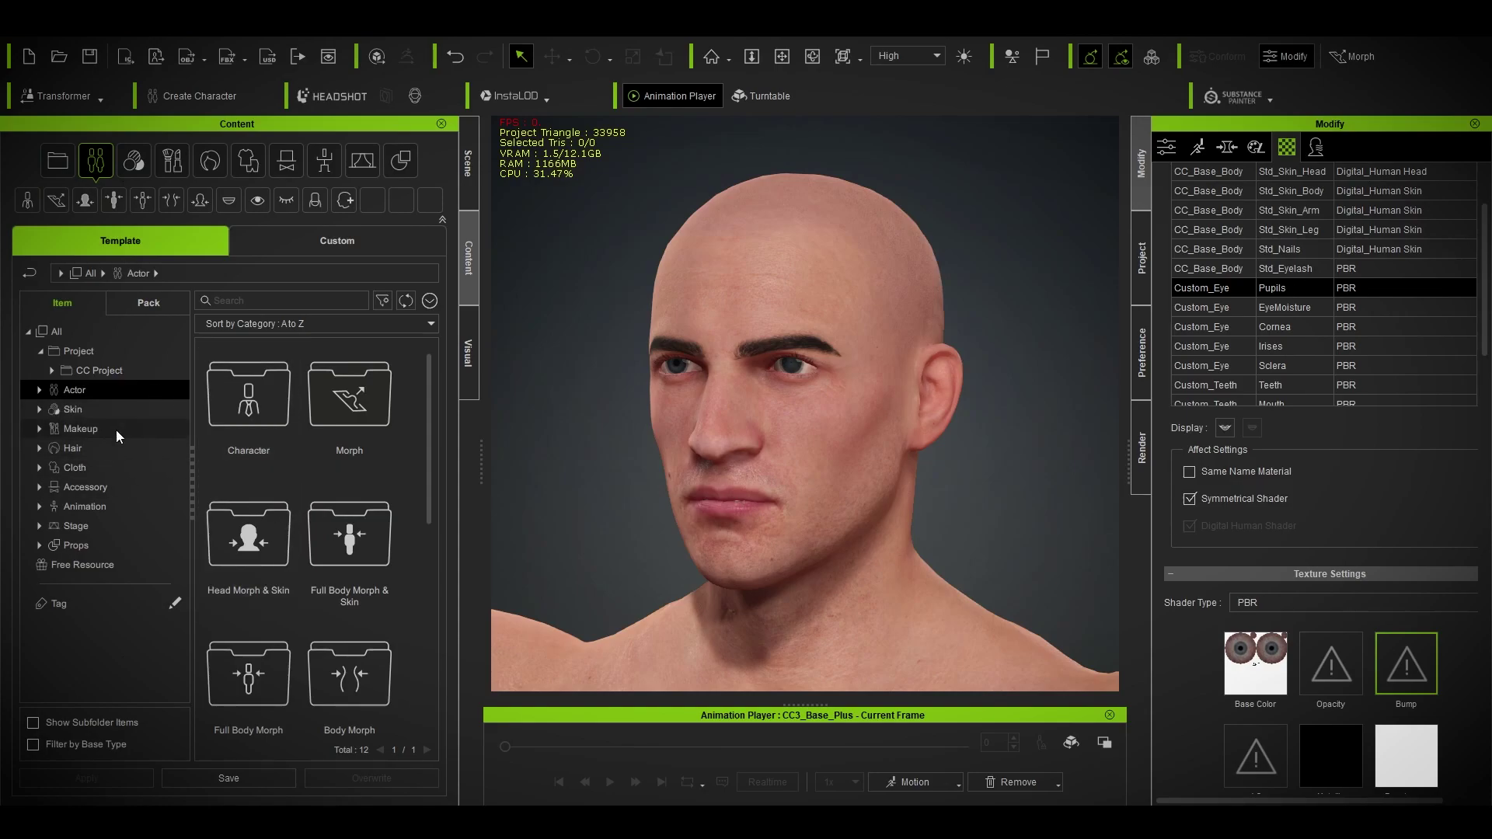
left_click(137, 165)
left_click(98, 162)
left_click(257, 202)
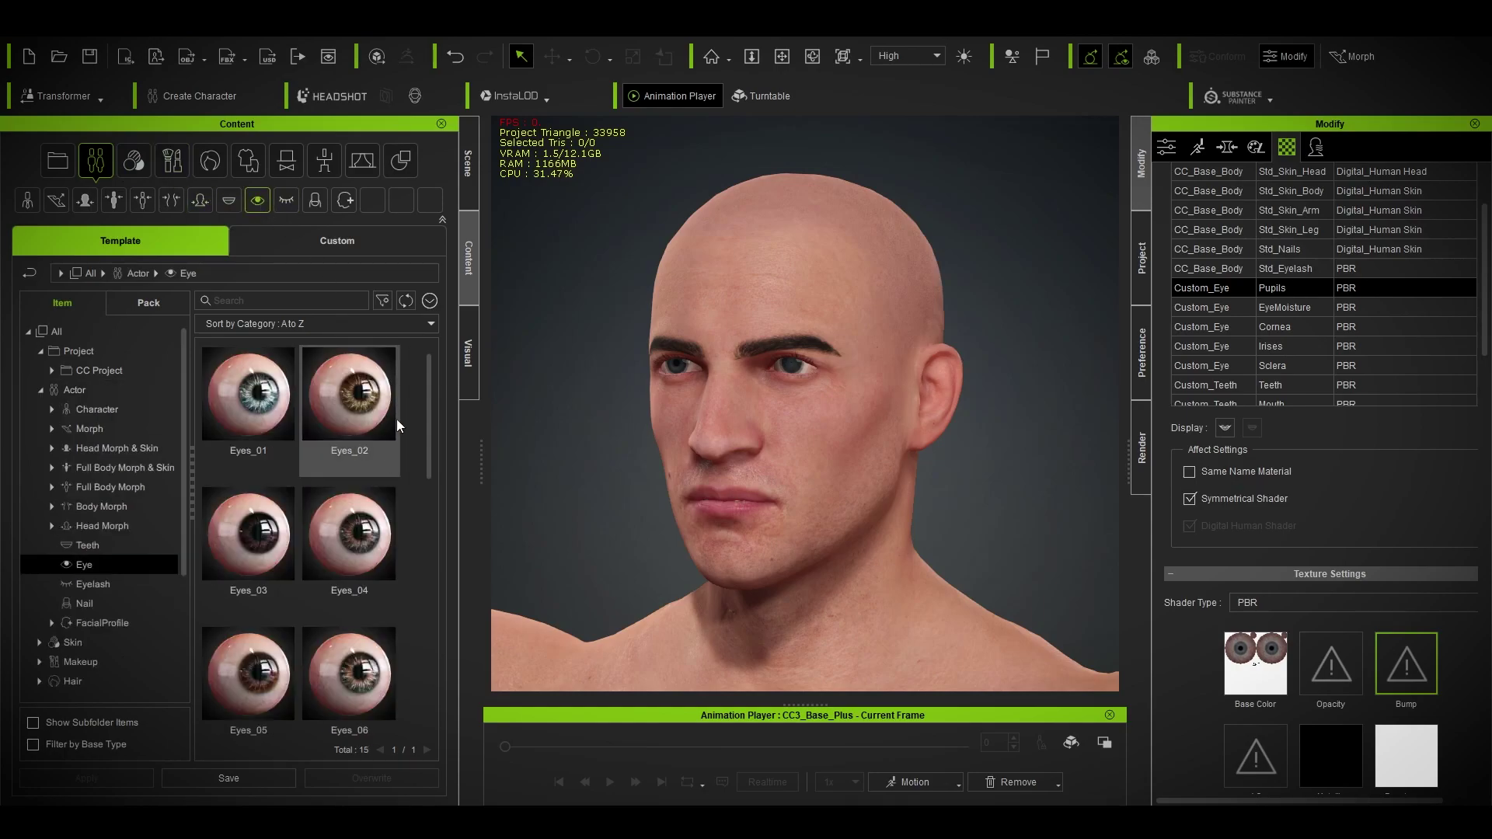
scroll(594, 467, "up", 3)
right_click_drag(586, 483, 829, 493)
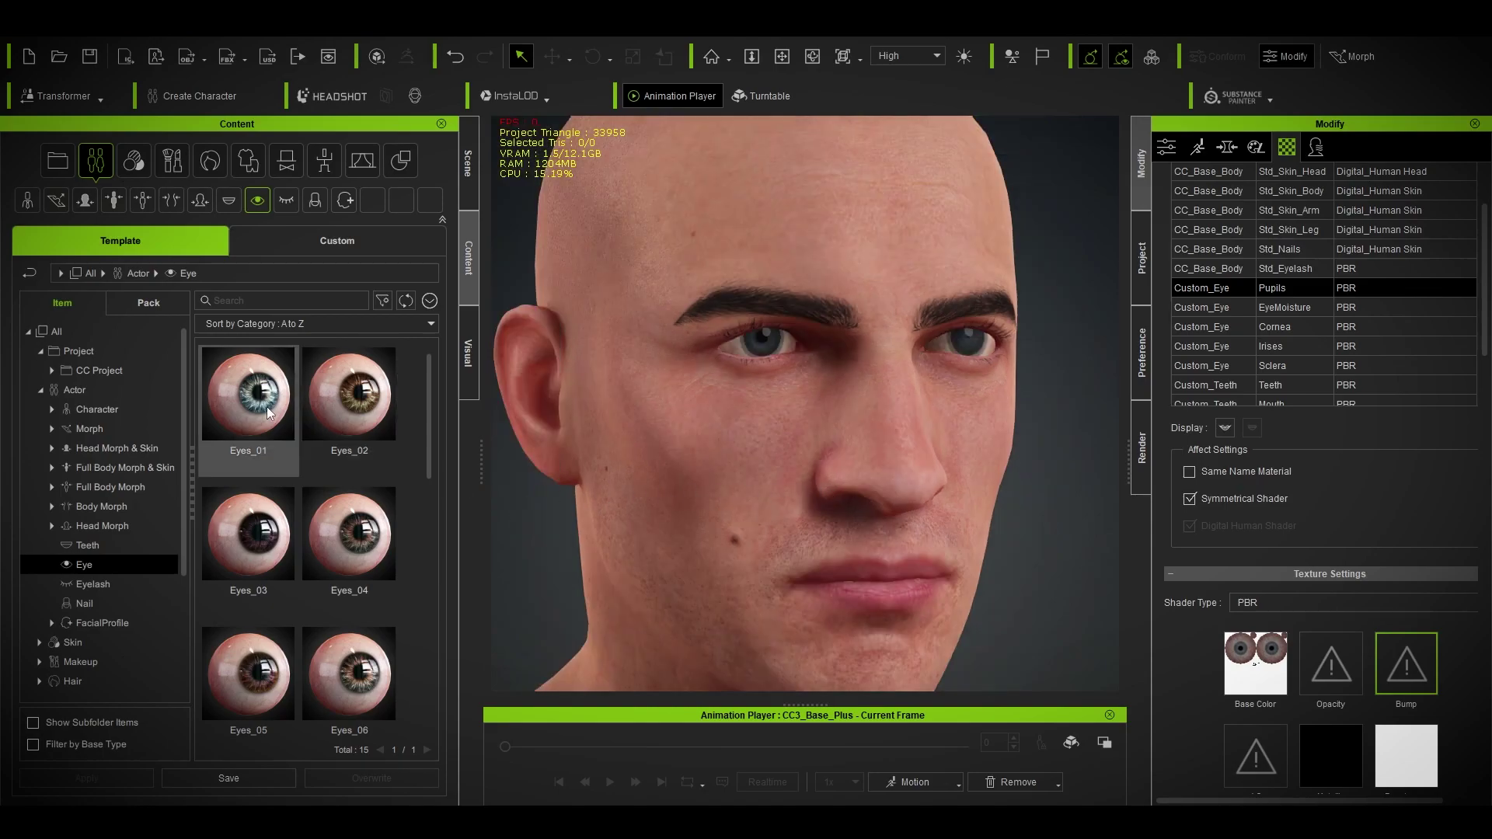
double_click(268, 408)
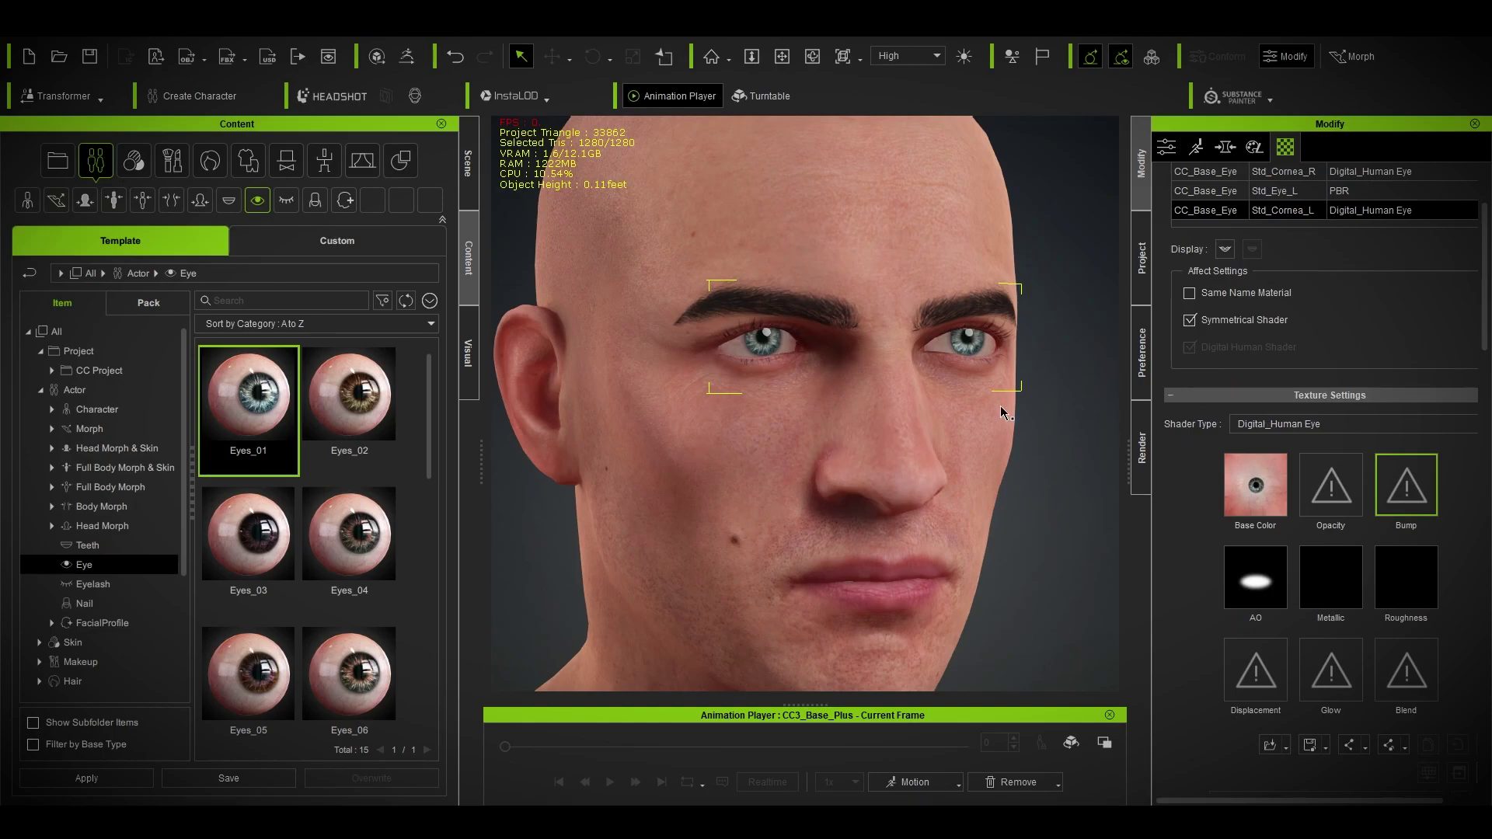
scroll(1009, 467, "down", 4)
scroll(1007, 468, "up", 2)
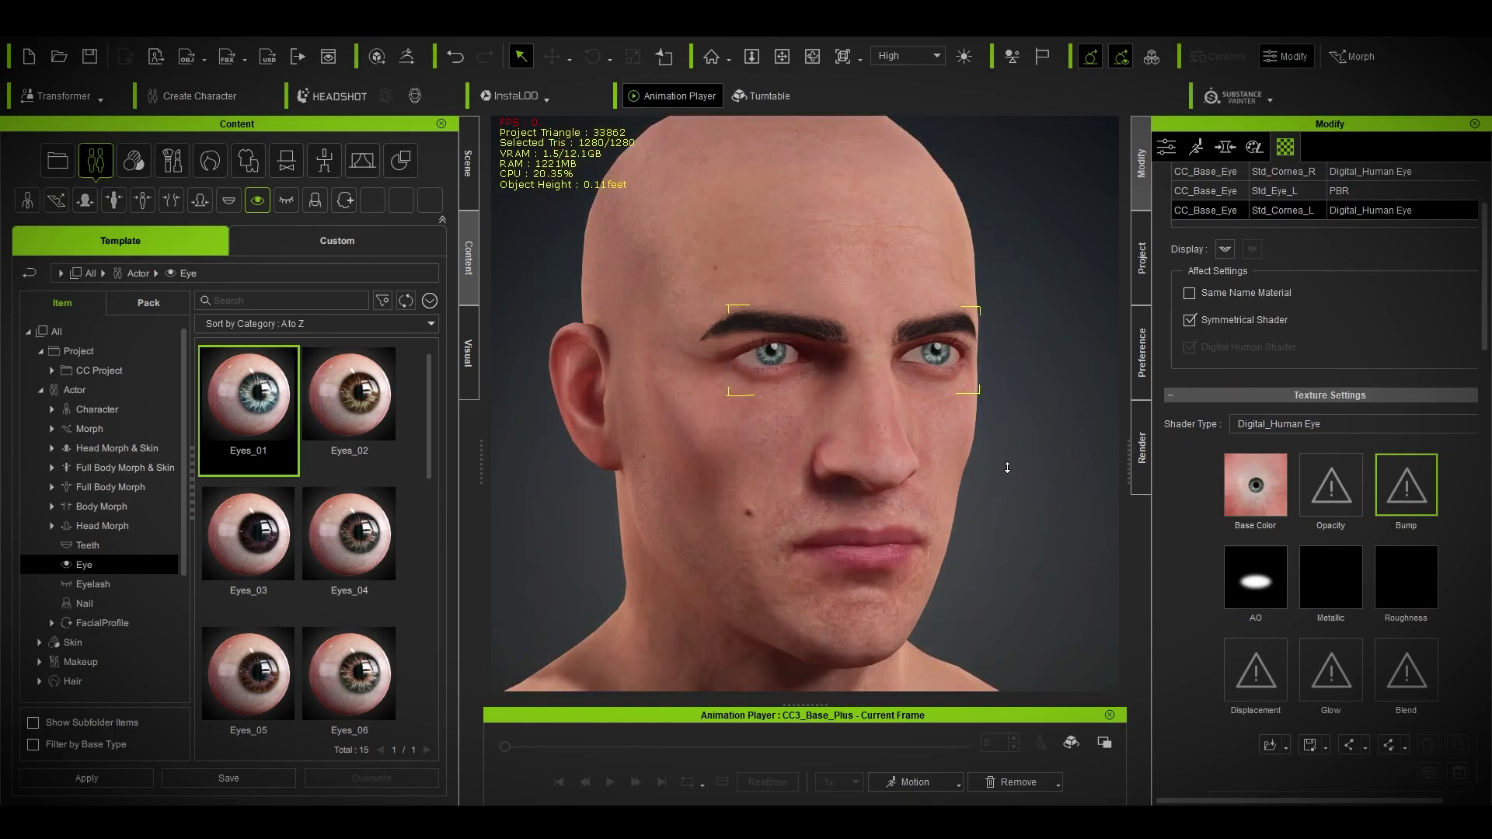
Step: Add the Tear Line and Eye Occlusion eye elements to the CC3_Base_Plus character
left_click(1166, 147)
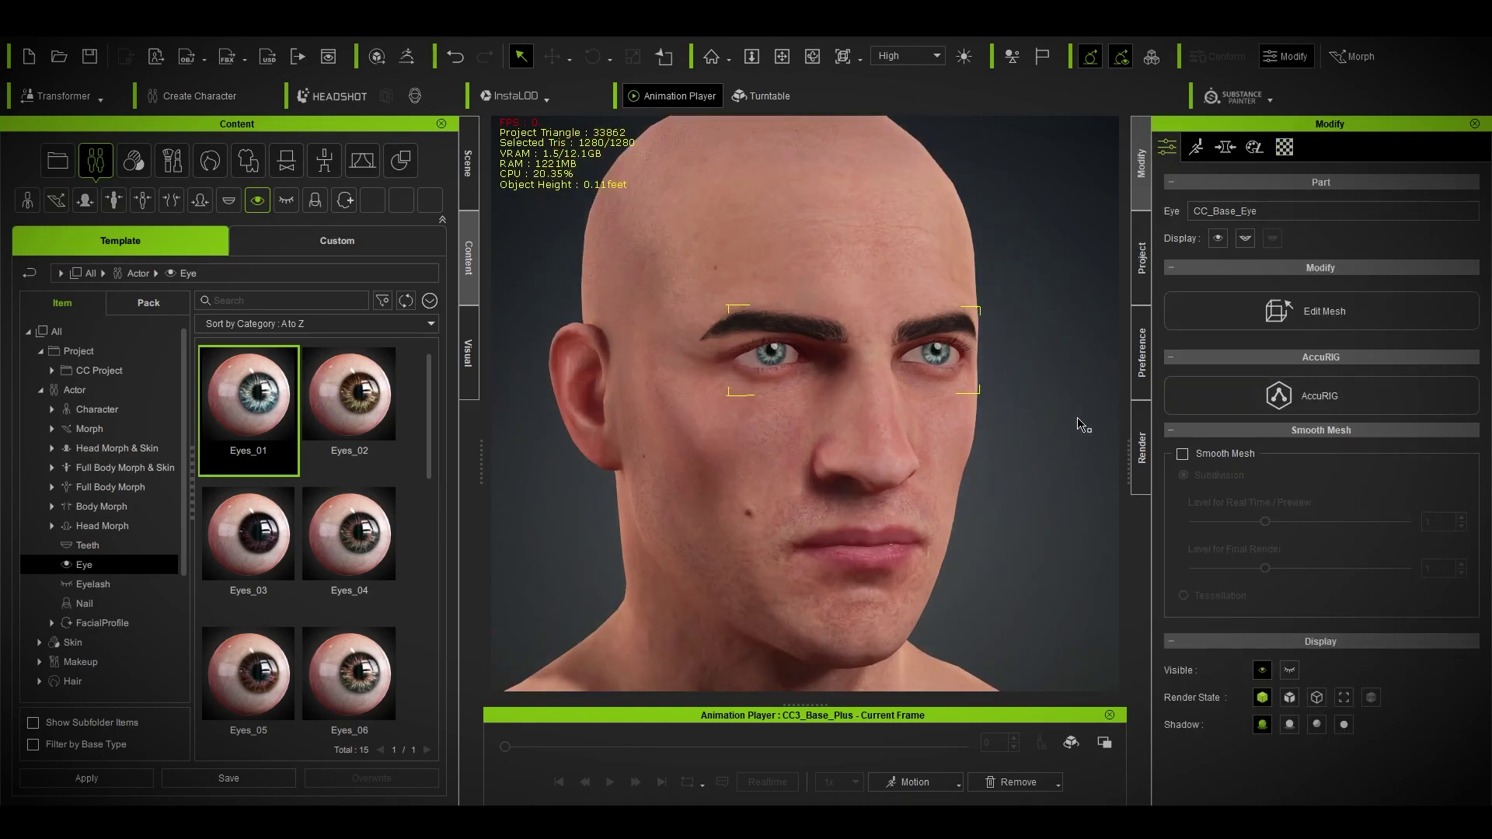
left_click(1013, 347)
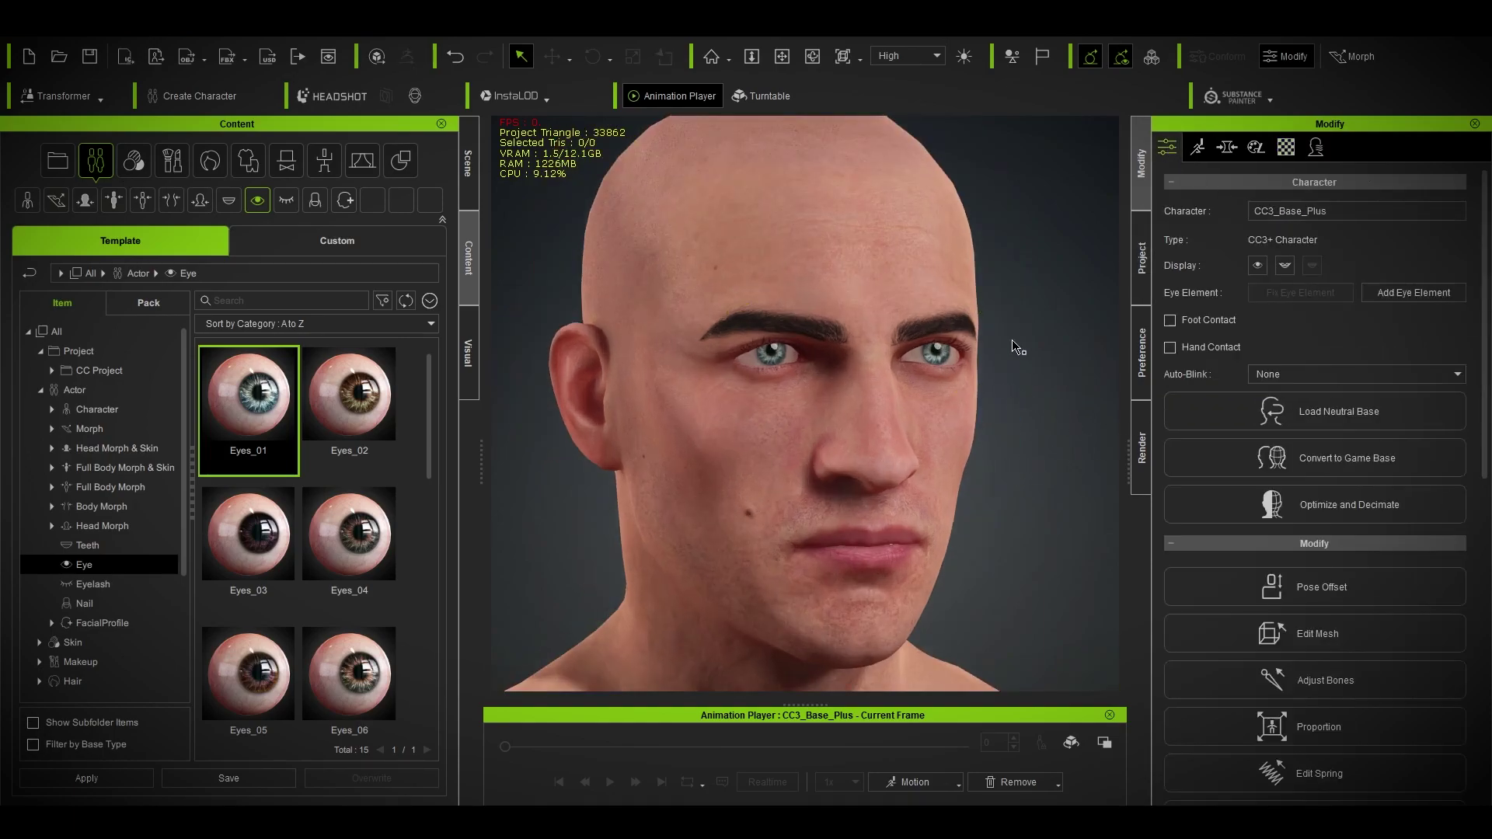
left_click(1432, 293)
left_click(675, 430)
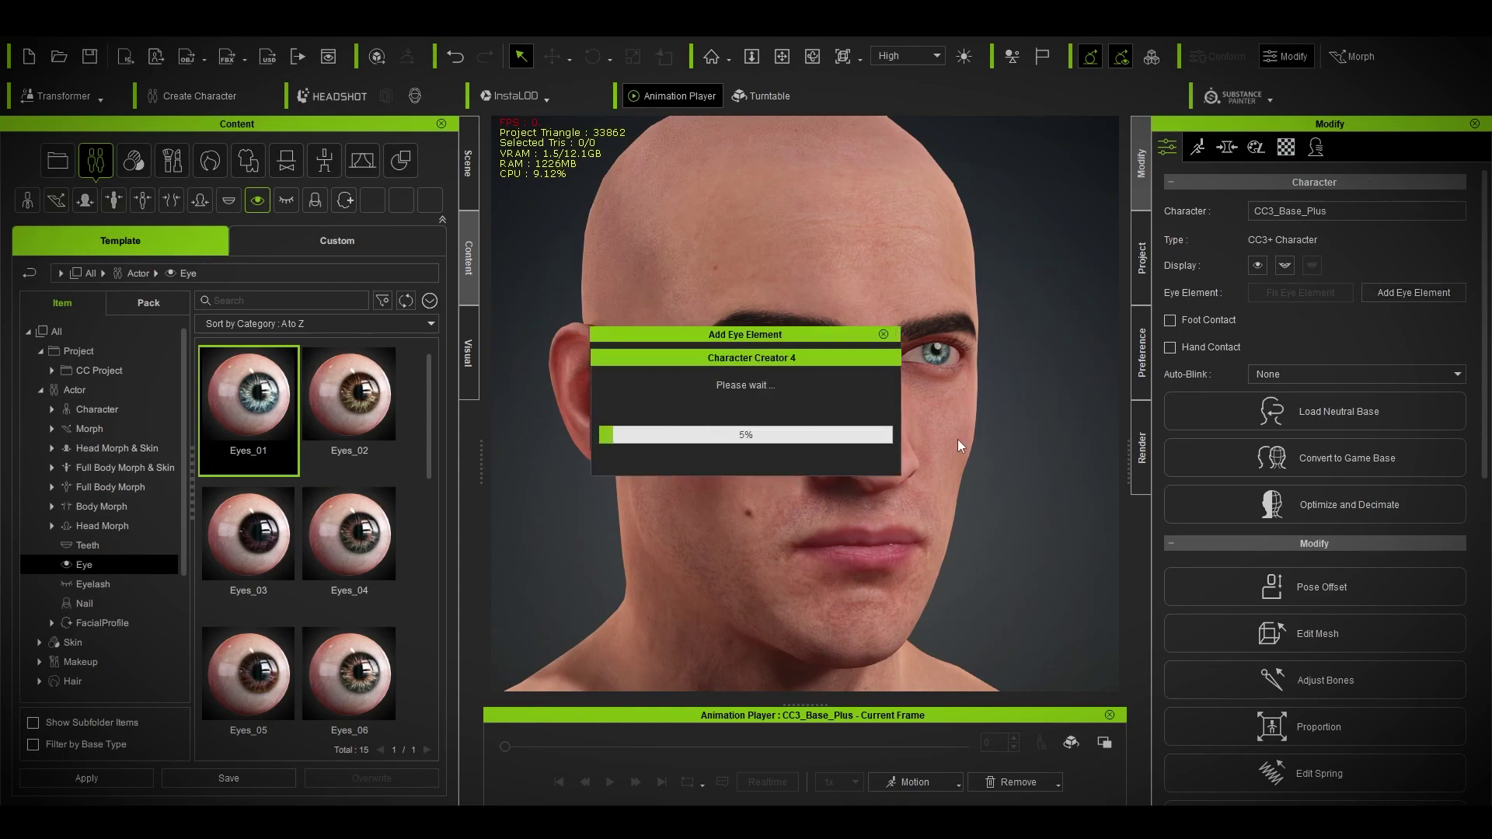
left_click(721, 424)
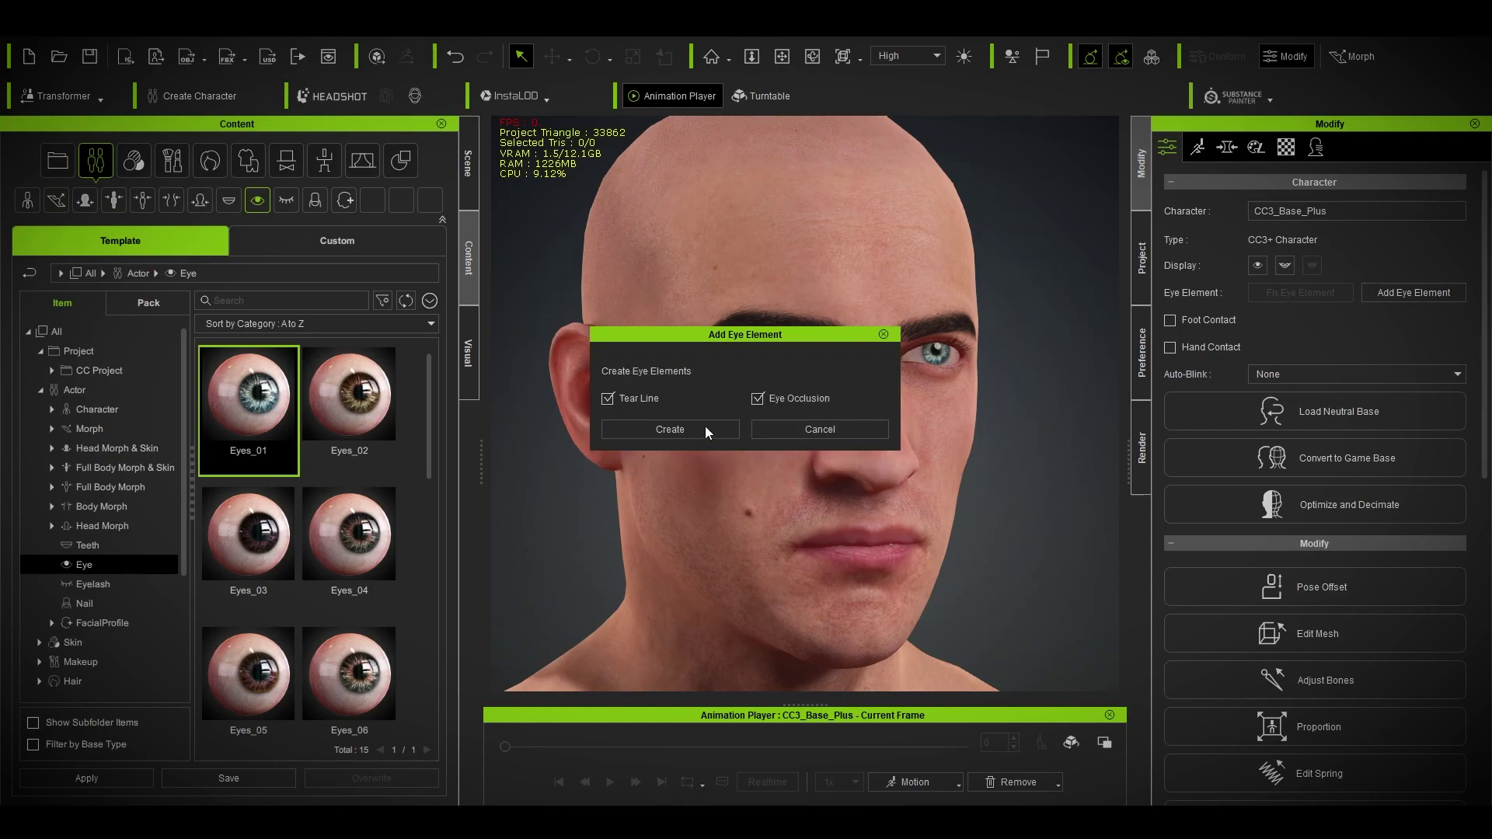
left_click(818, 432)
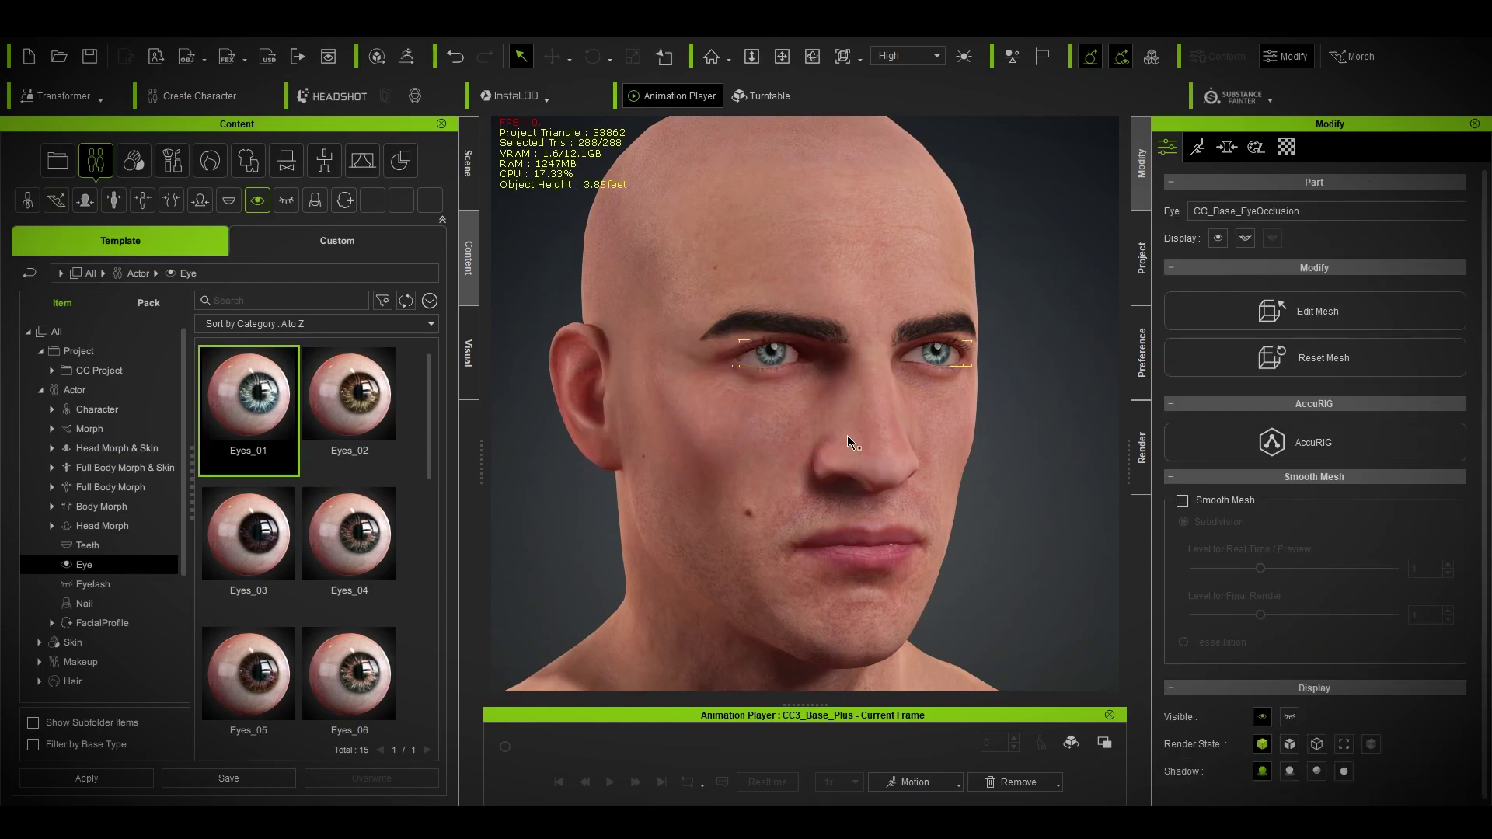
left_click(1059, 500)
Step: Enable Foot Contact and Hand Contact for the character
scroll(1059, 500, "up", 3)
scroll(1058, 500, "down", 5)
right_click_drag(1058, 499, 872, 490)
scroll(958, 502, "down", 1)
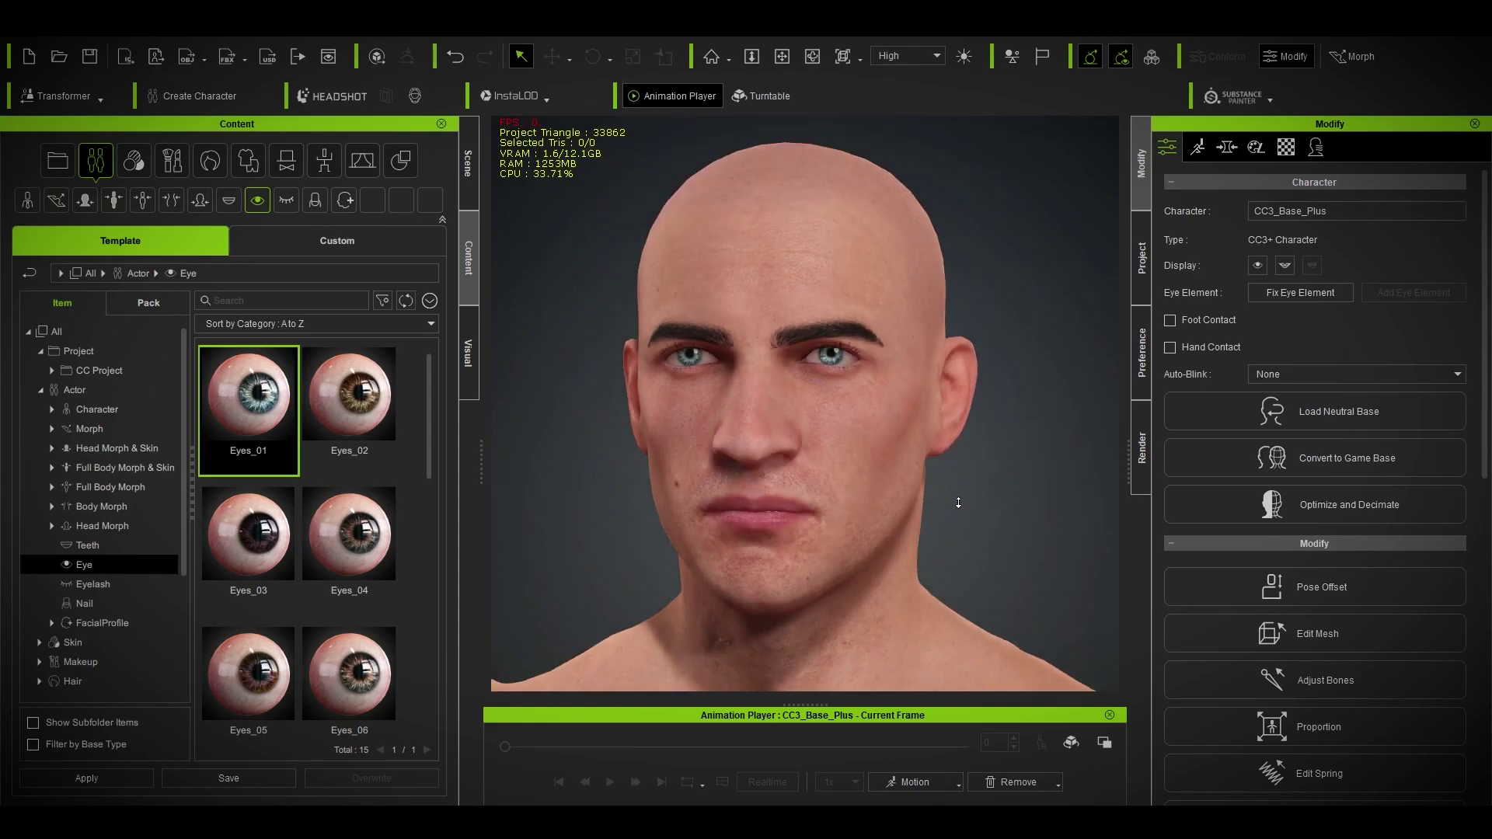
left_click(1211, 348)
Step: Display the character with an open mouth, replace the teeth with 1 Normal Teeth_2, and close the mouth again
left_click(1282, 266)
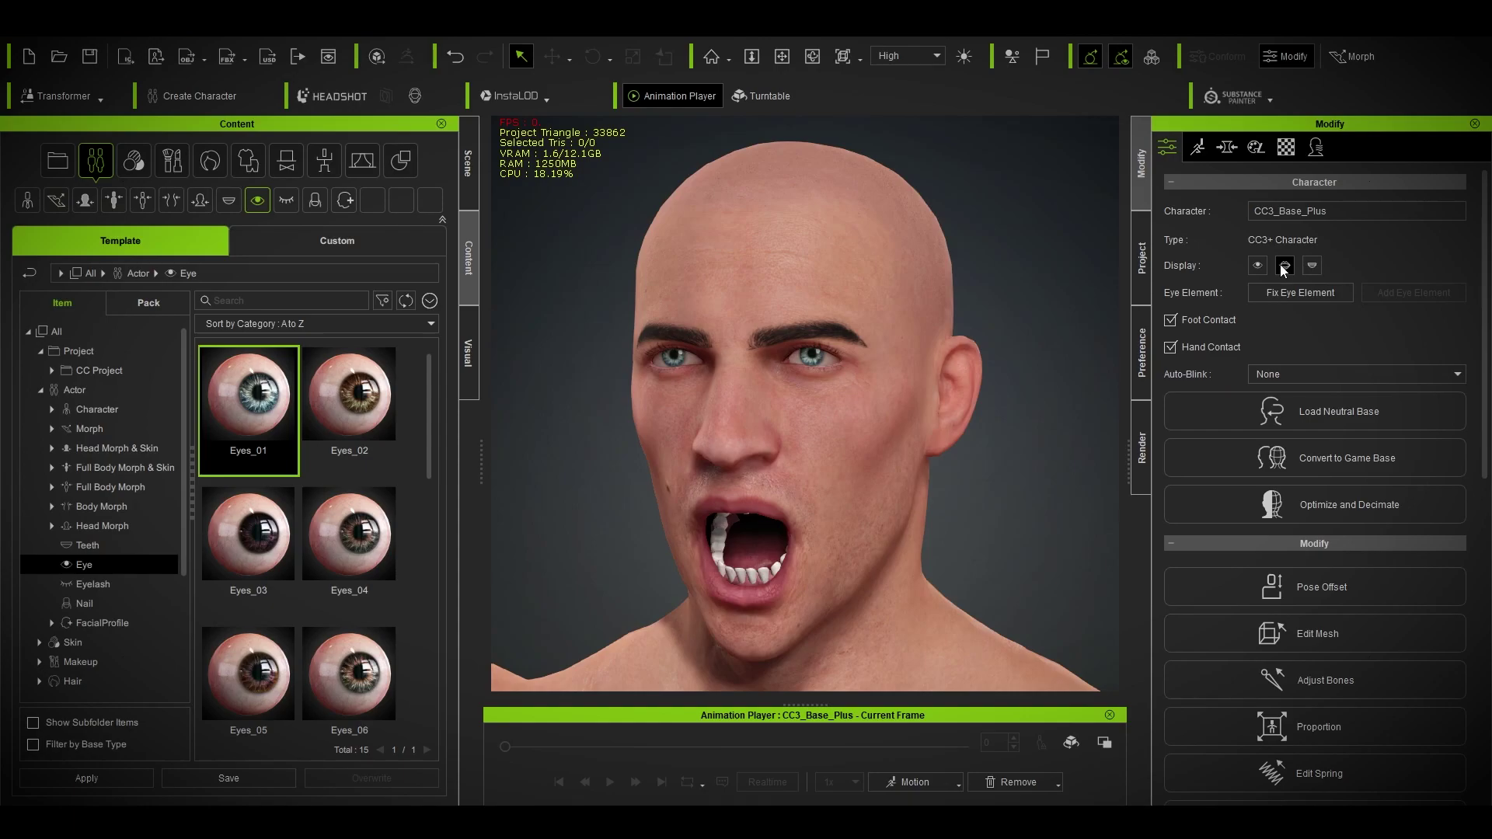
left_click(229, 201)
double_click(366, 404)
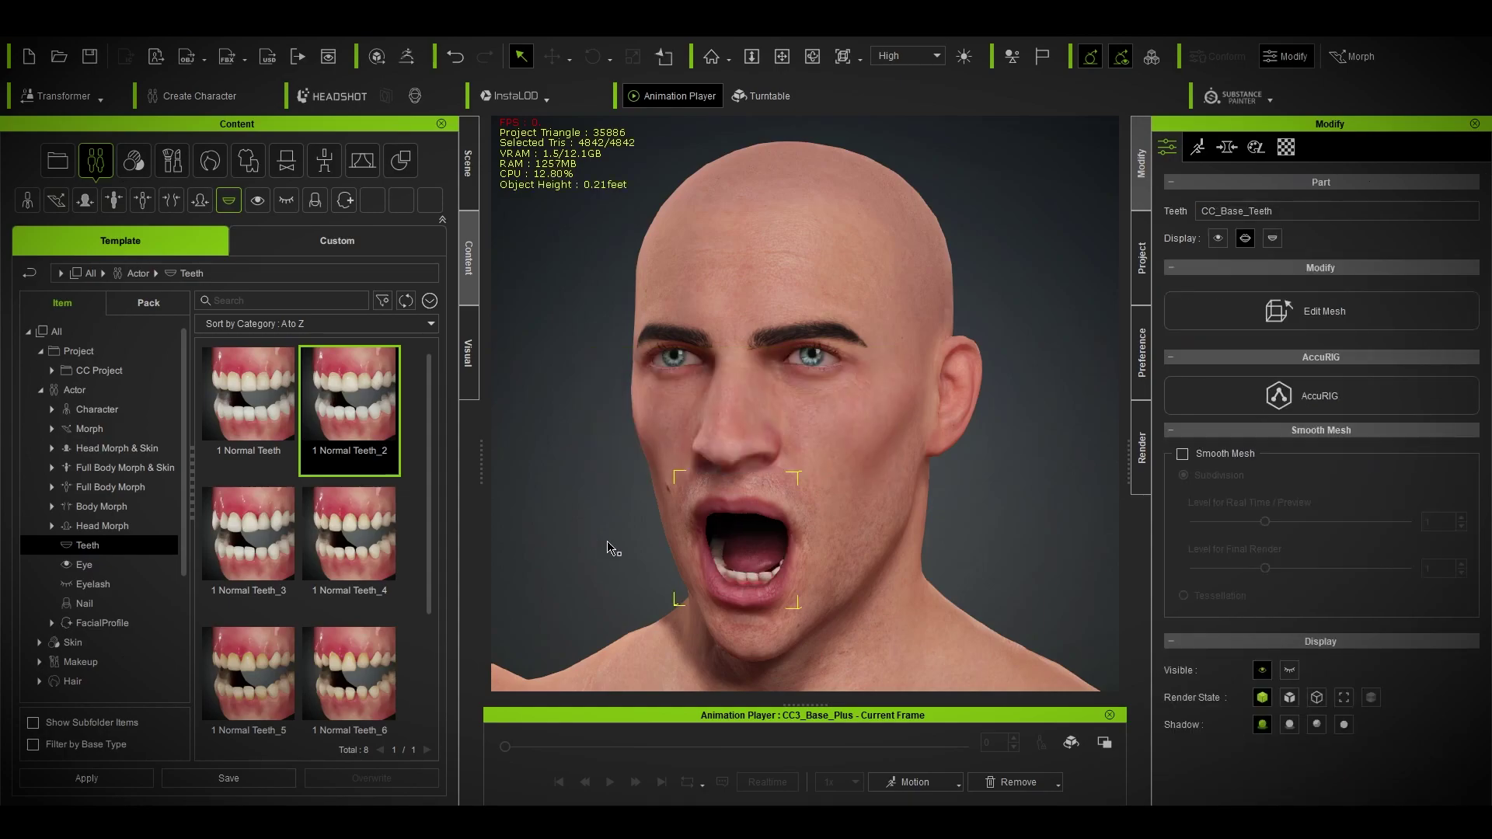
left_click(1245, 237)
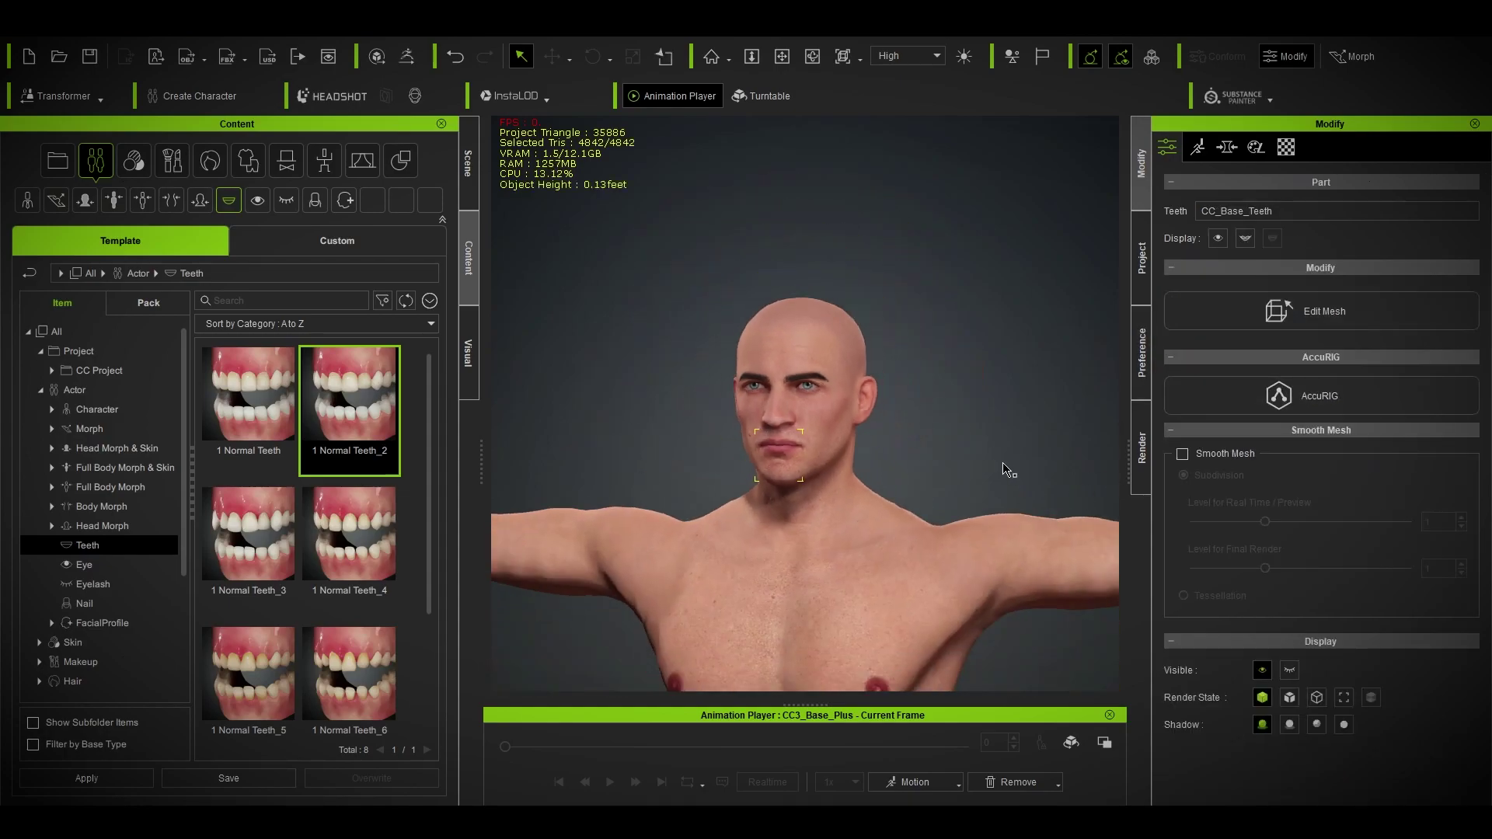
left_click(995, 466)
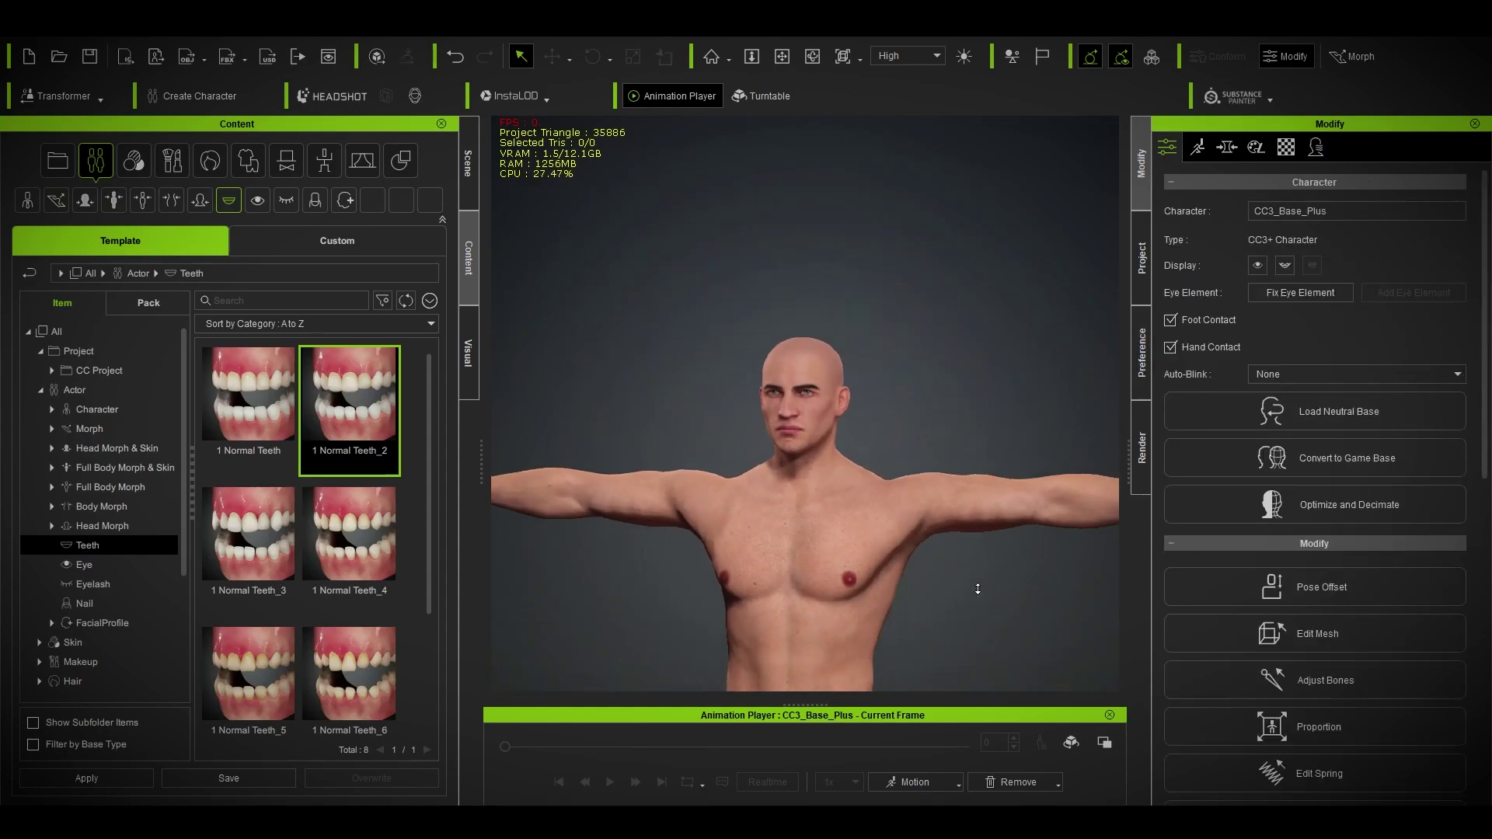
scroll(974, 490, "down", 3)
right_click_drag(975, 490, 969, 496)
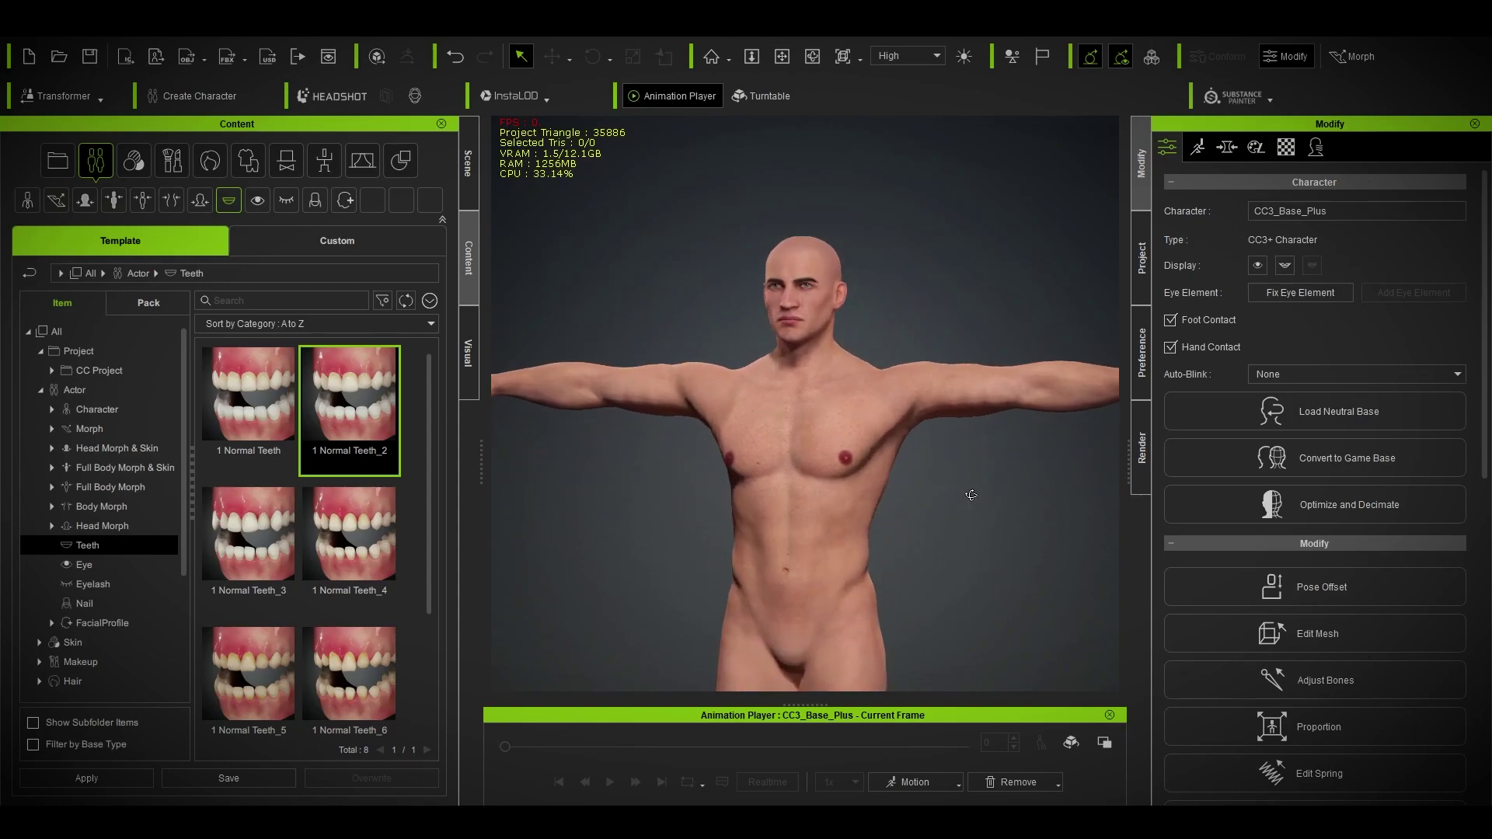
Step: Dress the character in the Basic T-shirts_A2 template from the Shirts clothing library
left_click(286, 160)
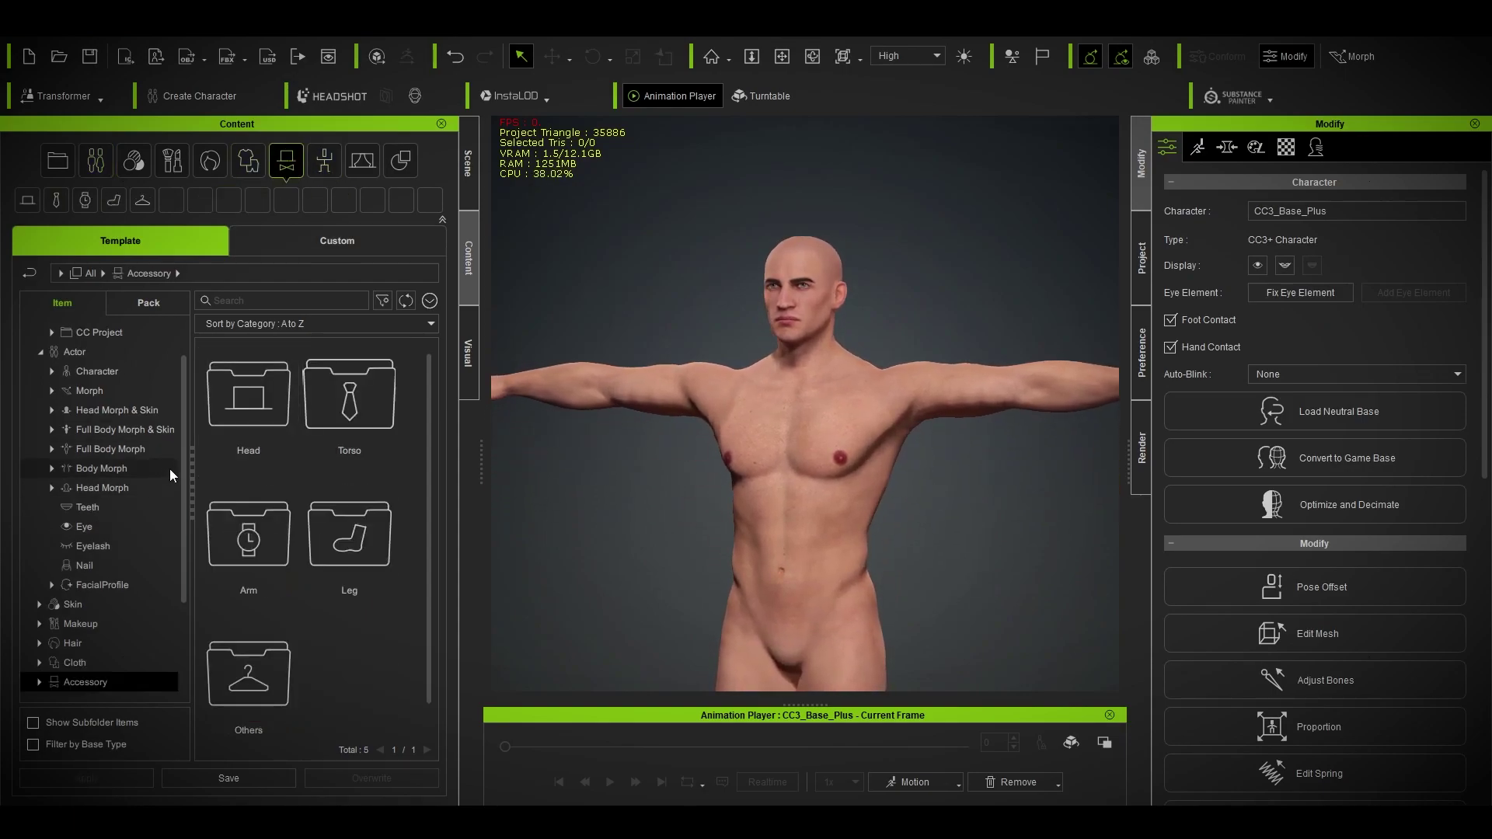
left_click(248, 160)
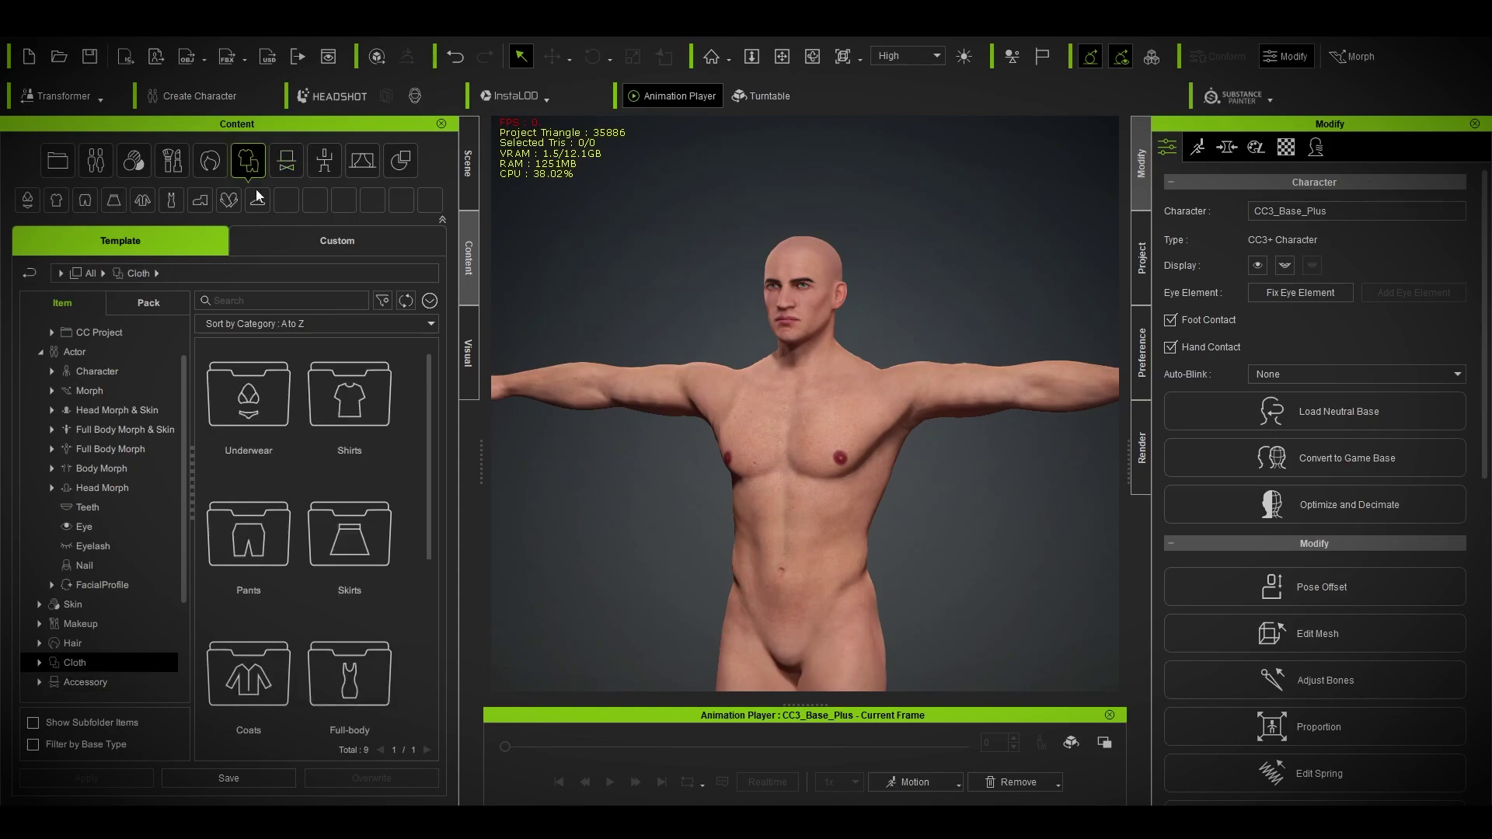
left_click(337, 404)
double_click(335, 404)
double_click(350, 536)
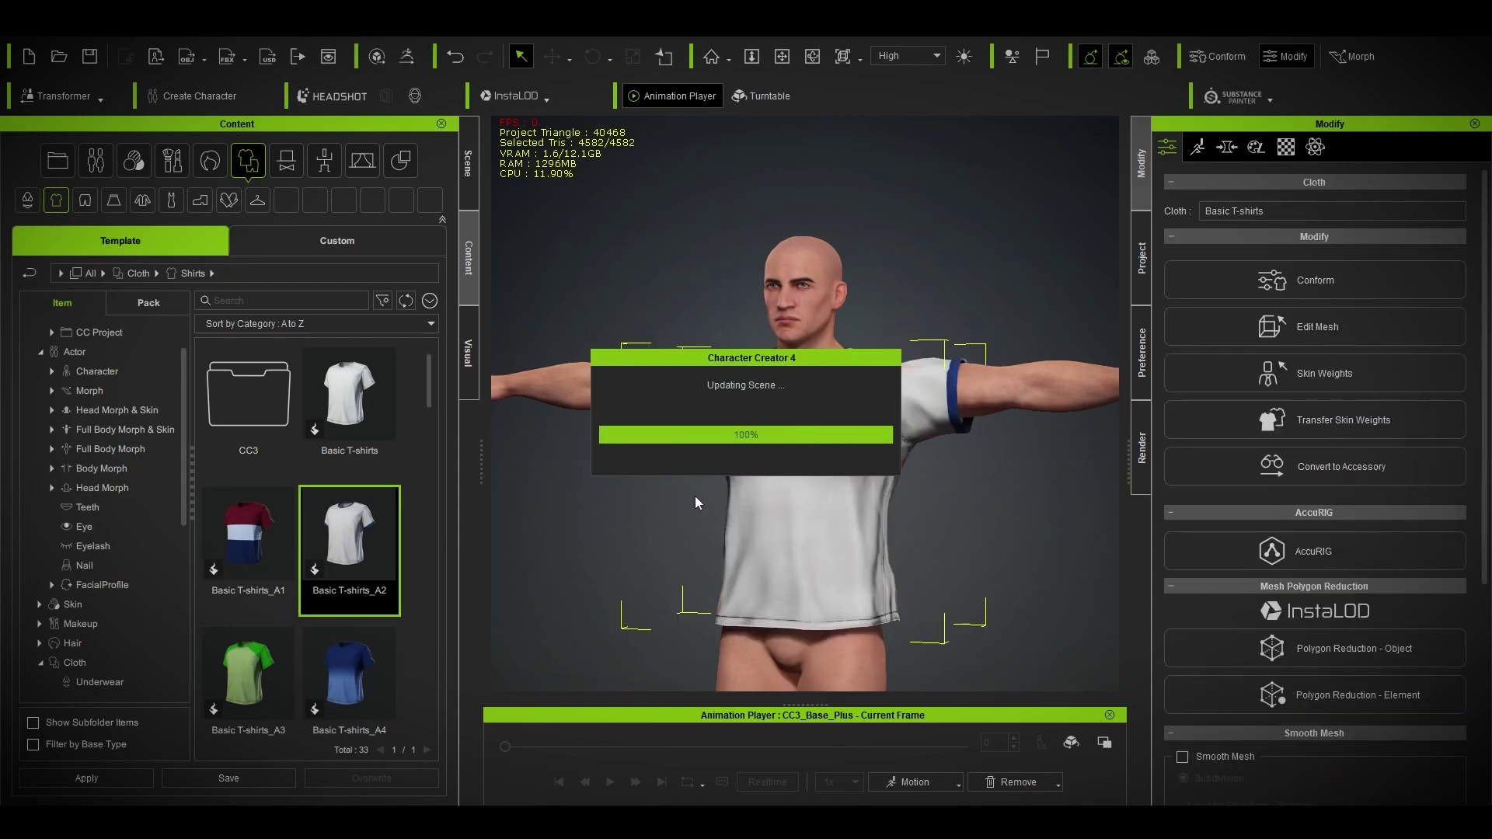
Step: Add the Rocker Jeans from the Pants clothing library to the character
scroll(122, 534, "down", 3)
left_click(88, 600)
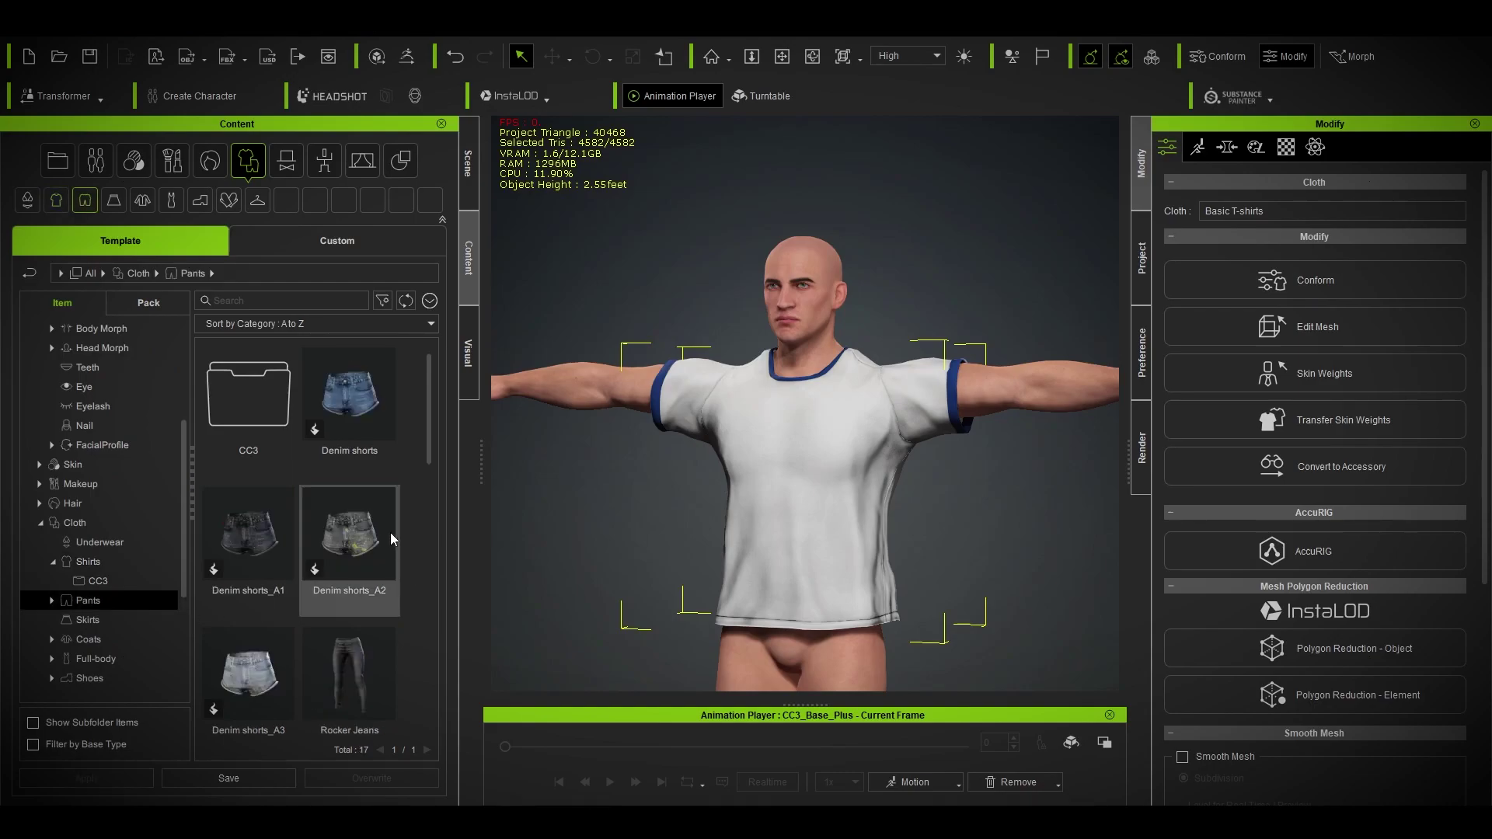
scroll(363, 622, "down", 1)
double_click(360, 610)
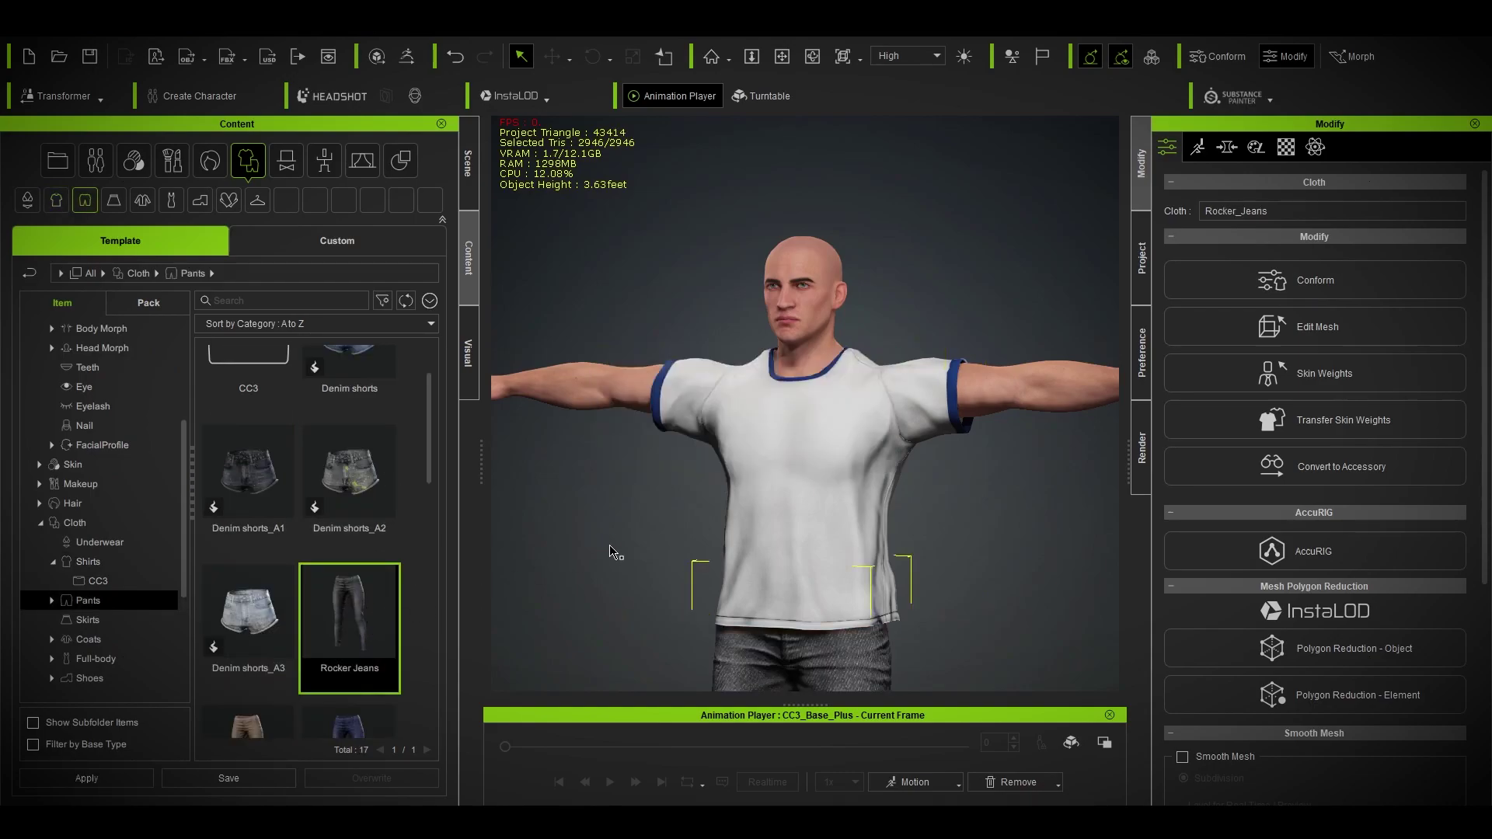
Step: Put the red Canvas Shoes_A3 from the Shoes clothing library on the character
scroll(614, 553, "down", 5)
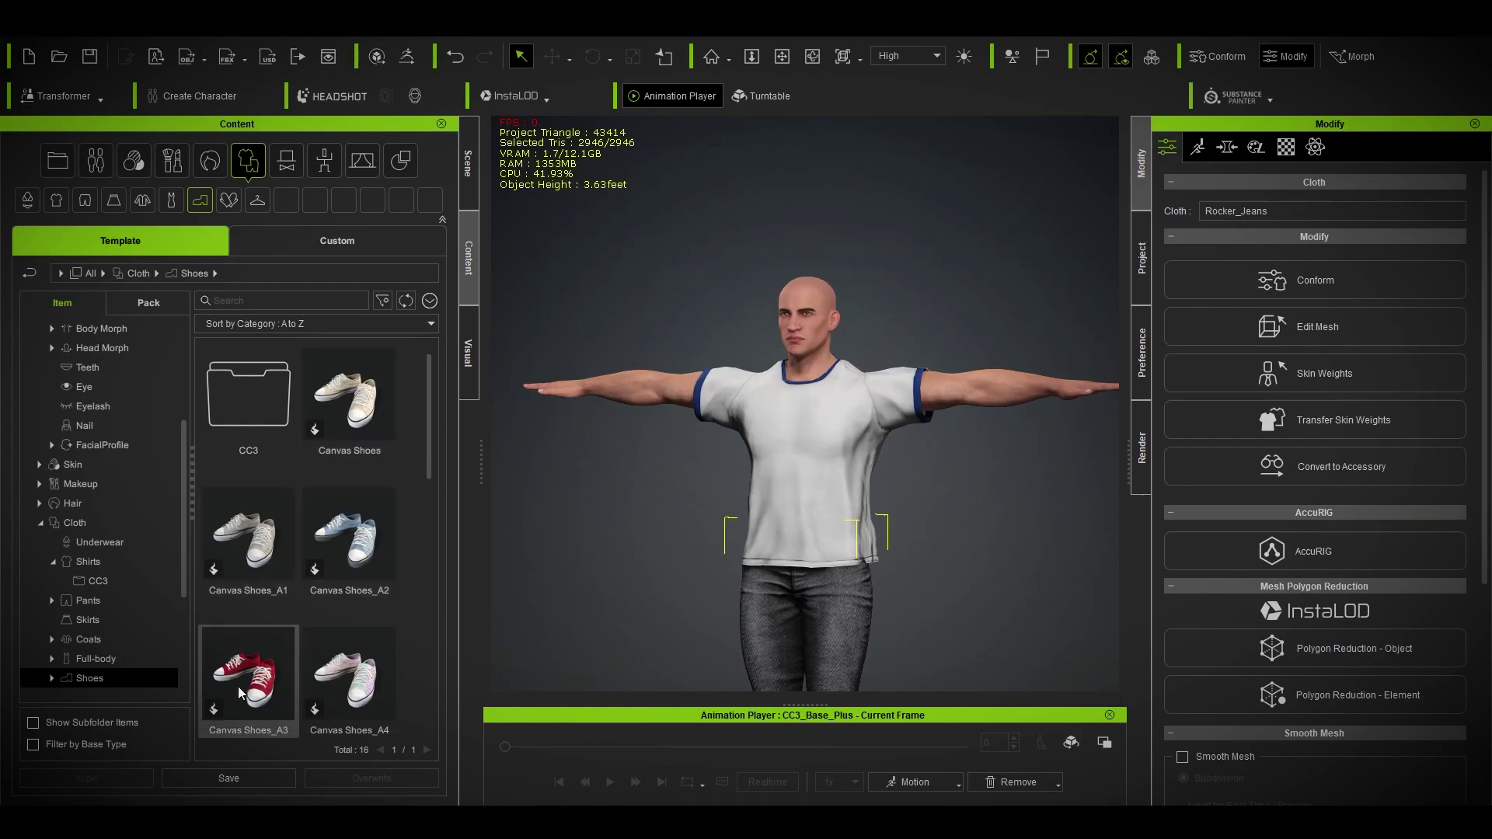
double_click(238, 687)
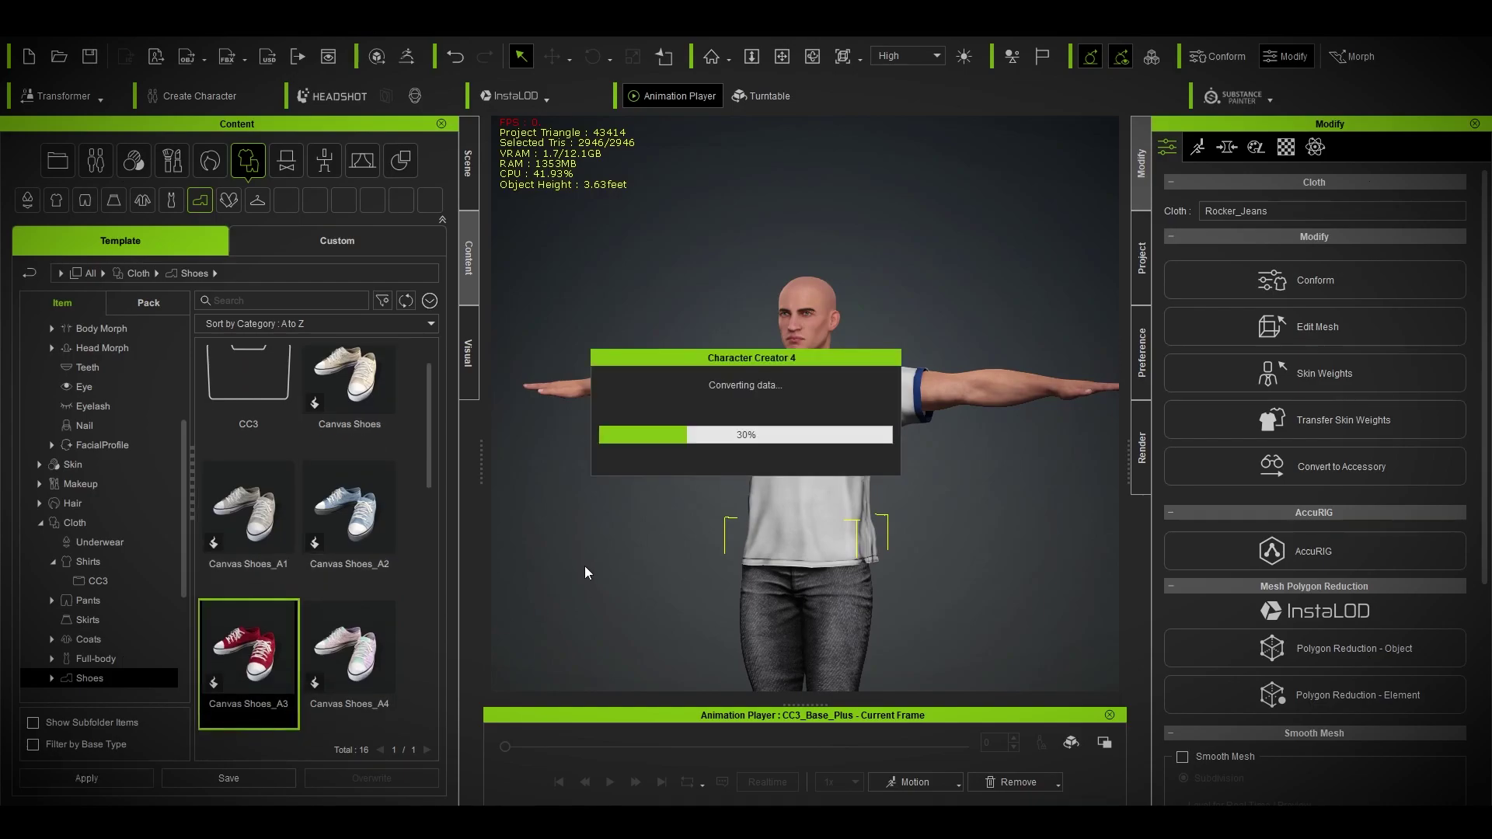
middle_click_drag(620, 557, 598, 610)
Step: Give the character the Classic short hair from the Hair folder of the HairGroup library
scroll(612, 555, "up", 7)
scroll(600, 575, "up", 2)
scroll(595, 568, "up", 3)
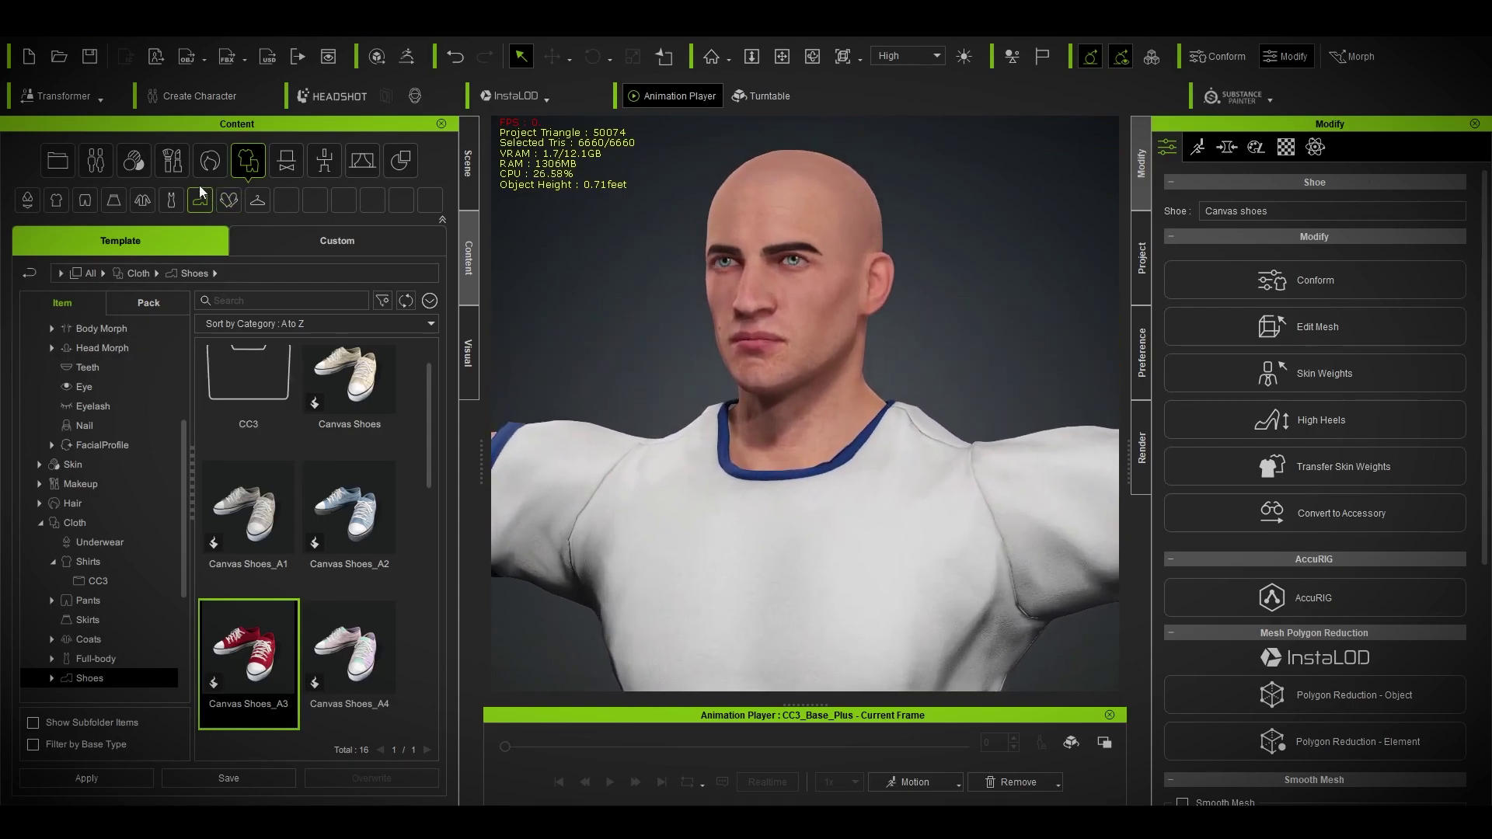
left_click(208, 165)
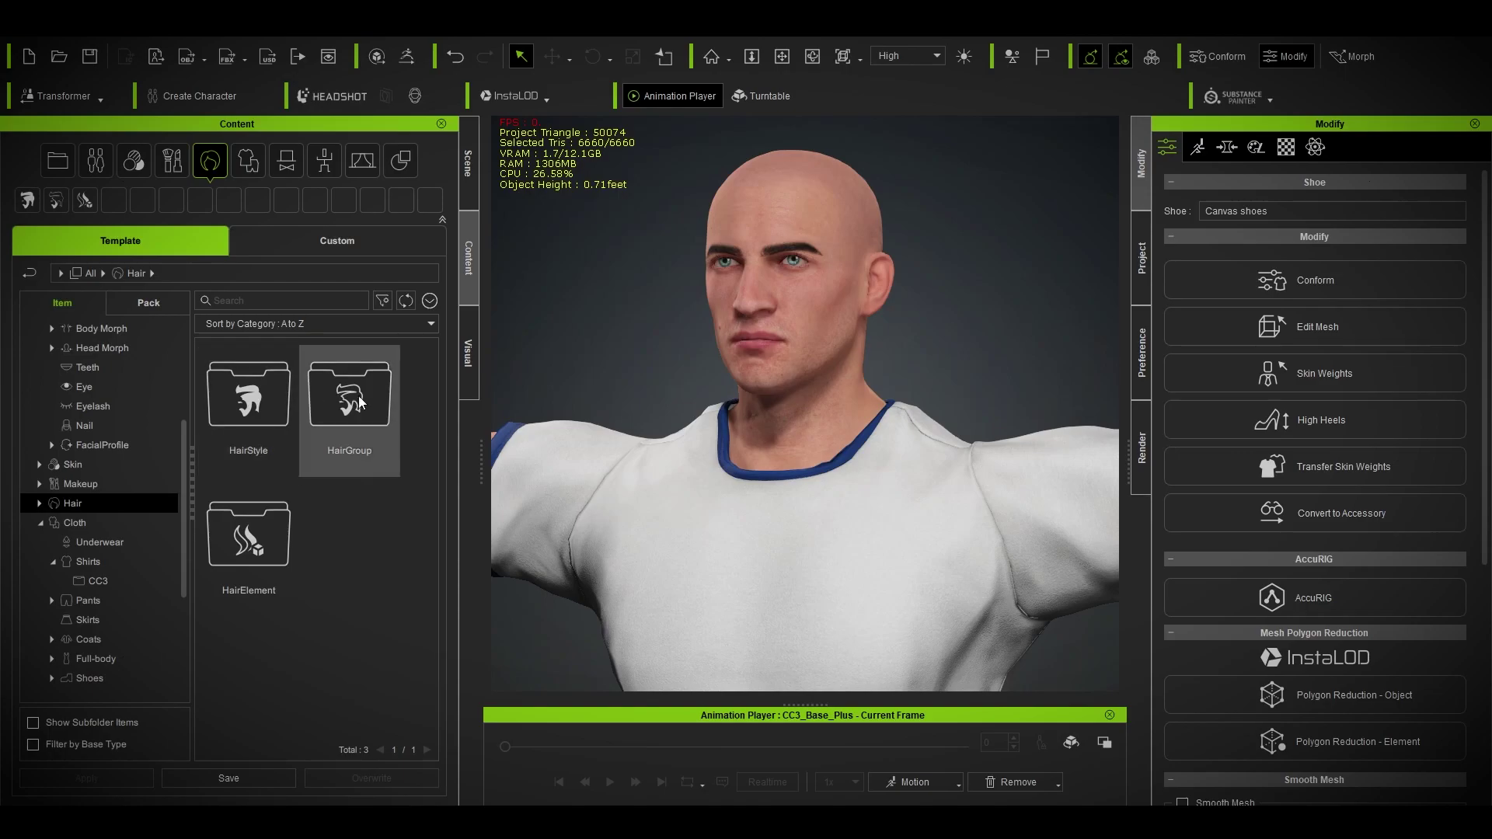
double_click(315, 397)
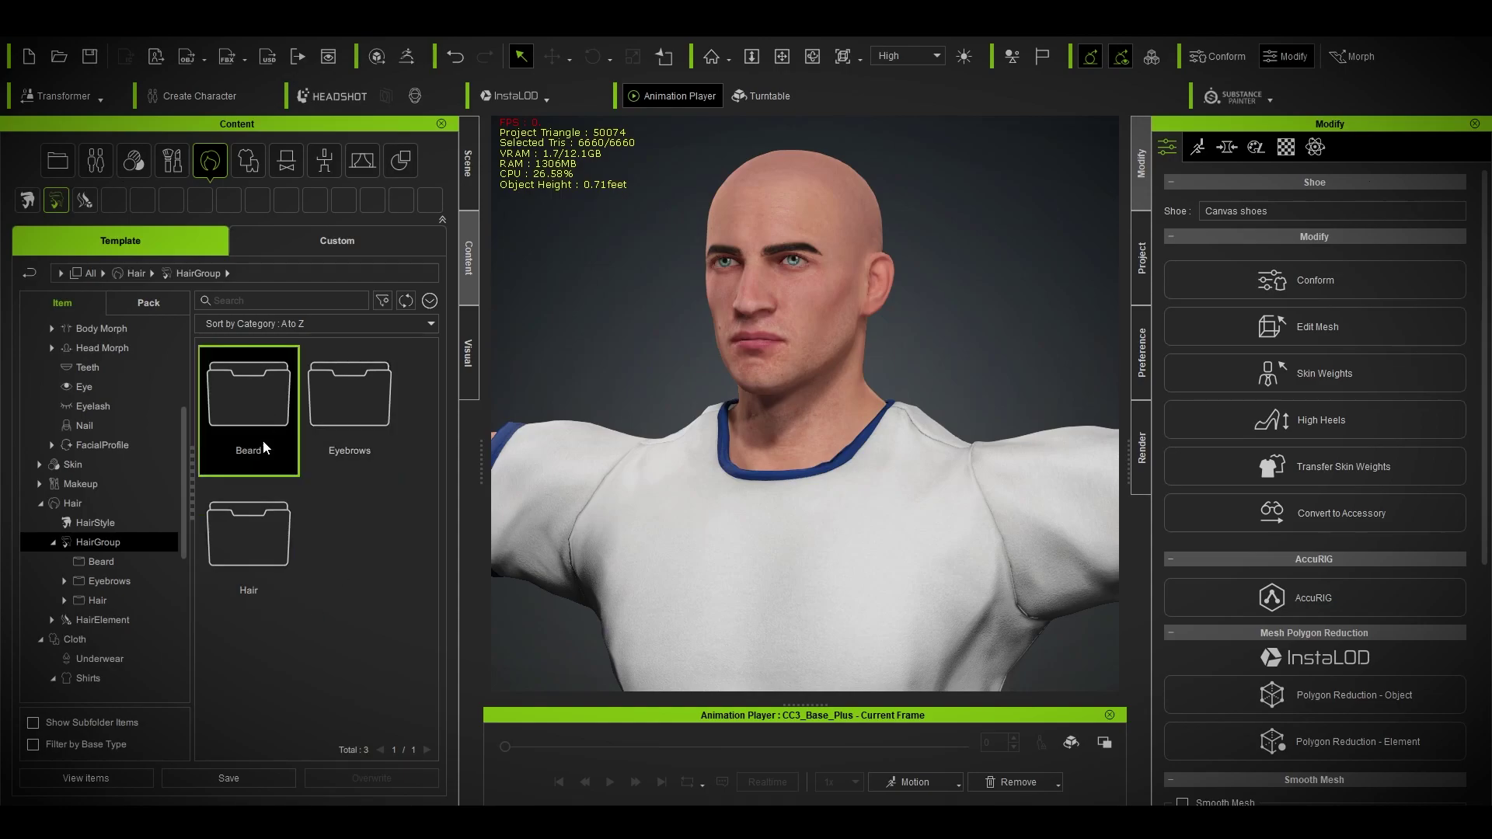
double_click(291, 608)
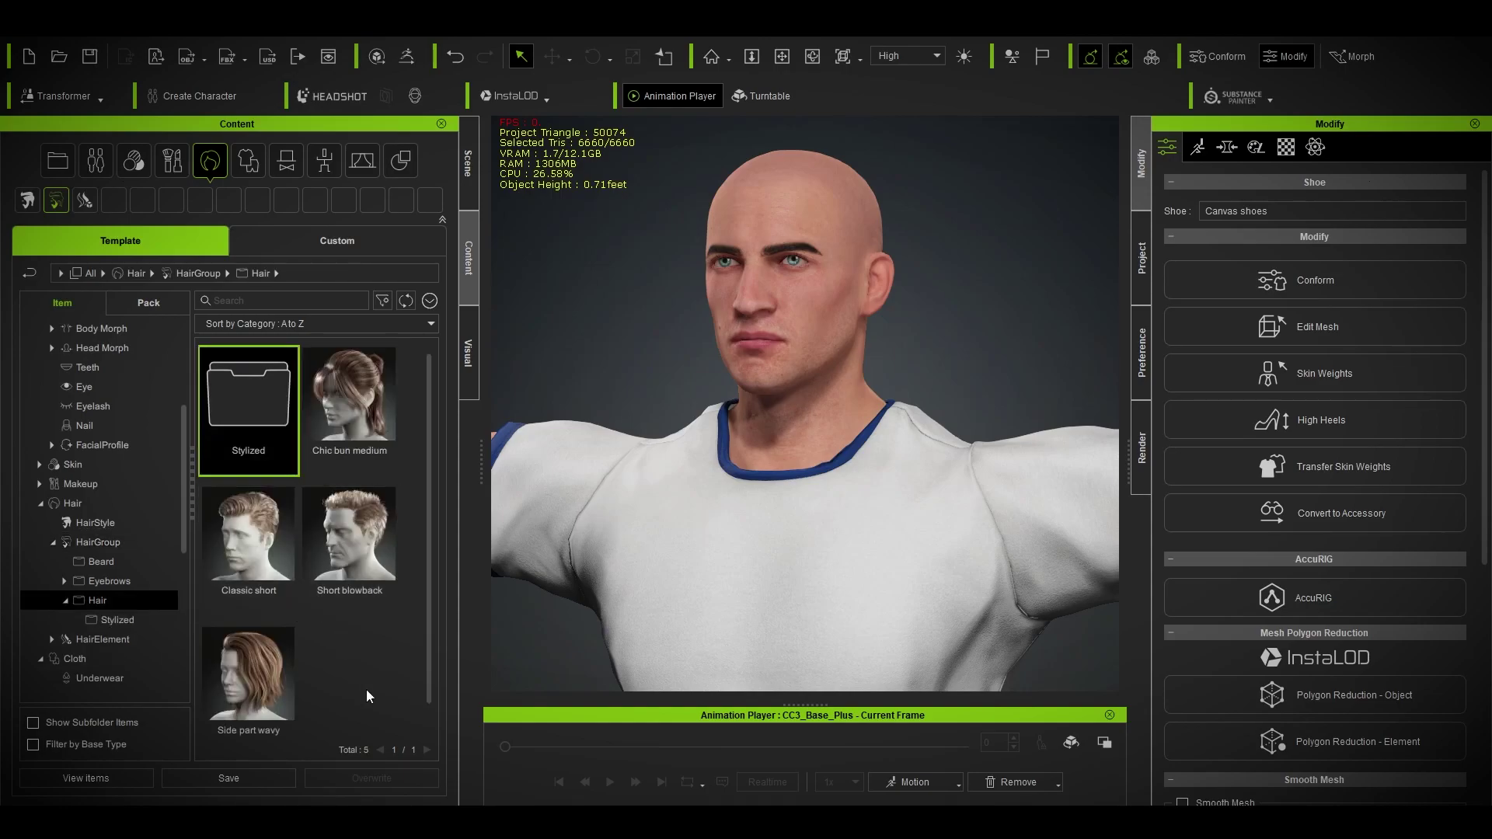
double_click(234, 507)
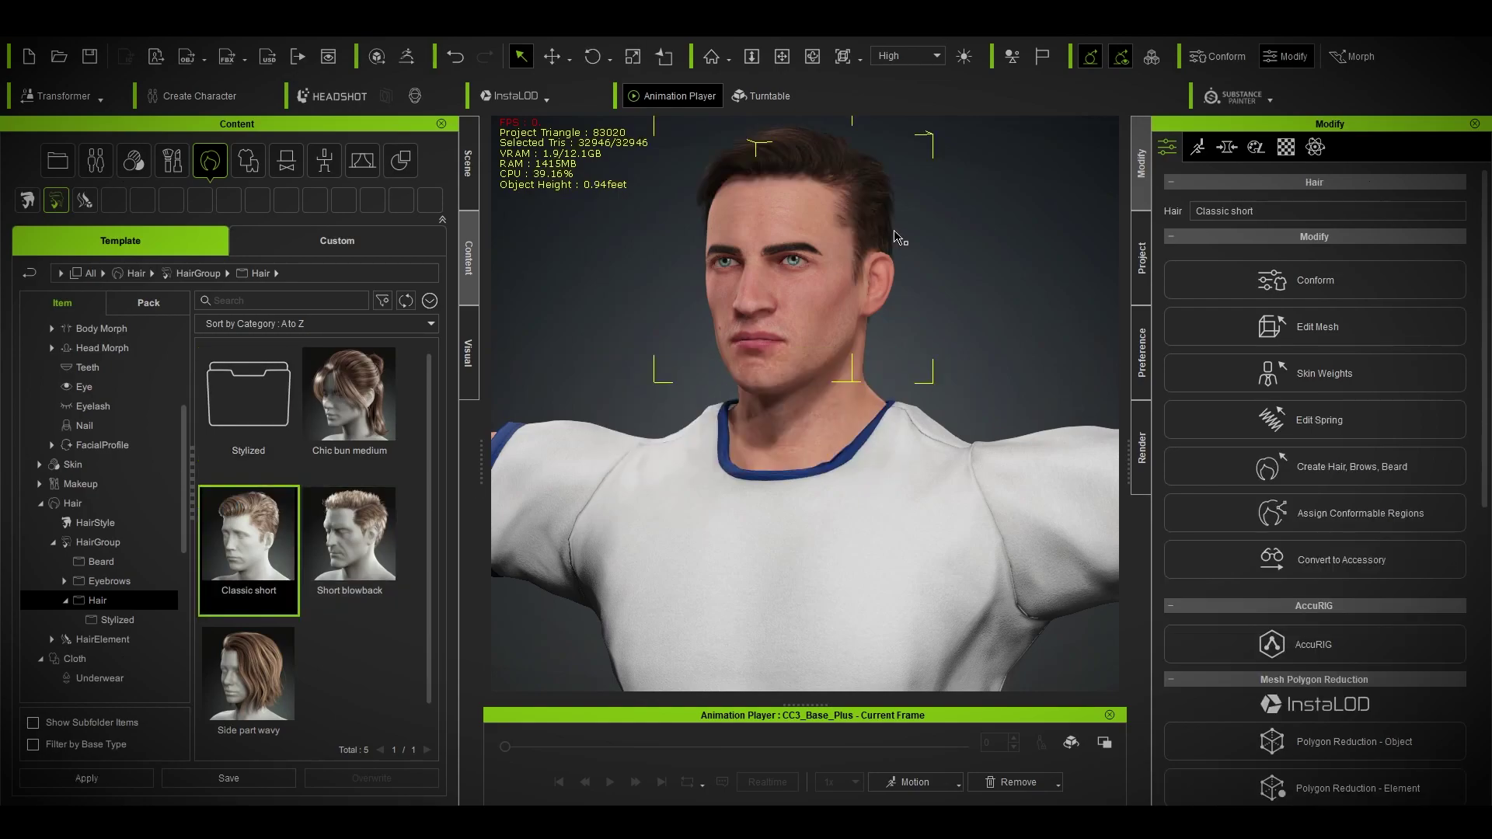
scroll(1049, 279, "up", 4)
middle_click_drag(1002, 334, 1019, 492)
mouse_move(1018, 493)
right_mouse_down()
mouse_move(716, 475)
mouse_move(1072, 478)
mouse_move(1032, 478)
right_mouse_up()
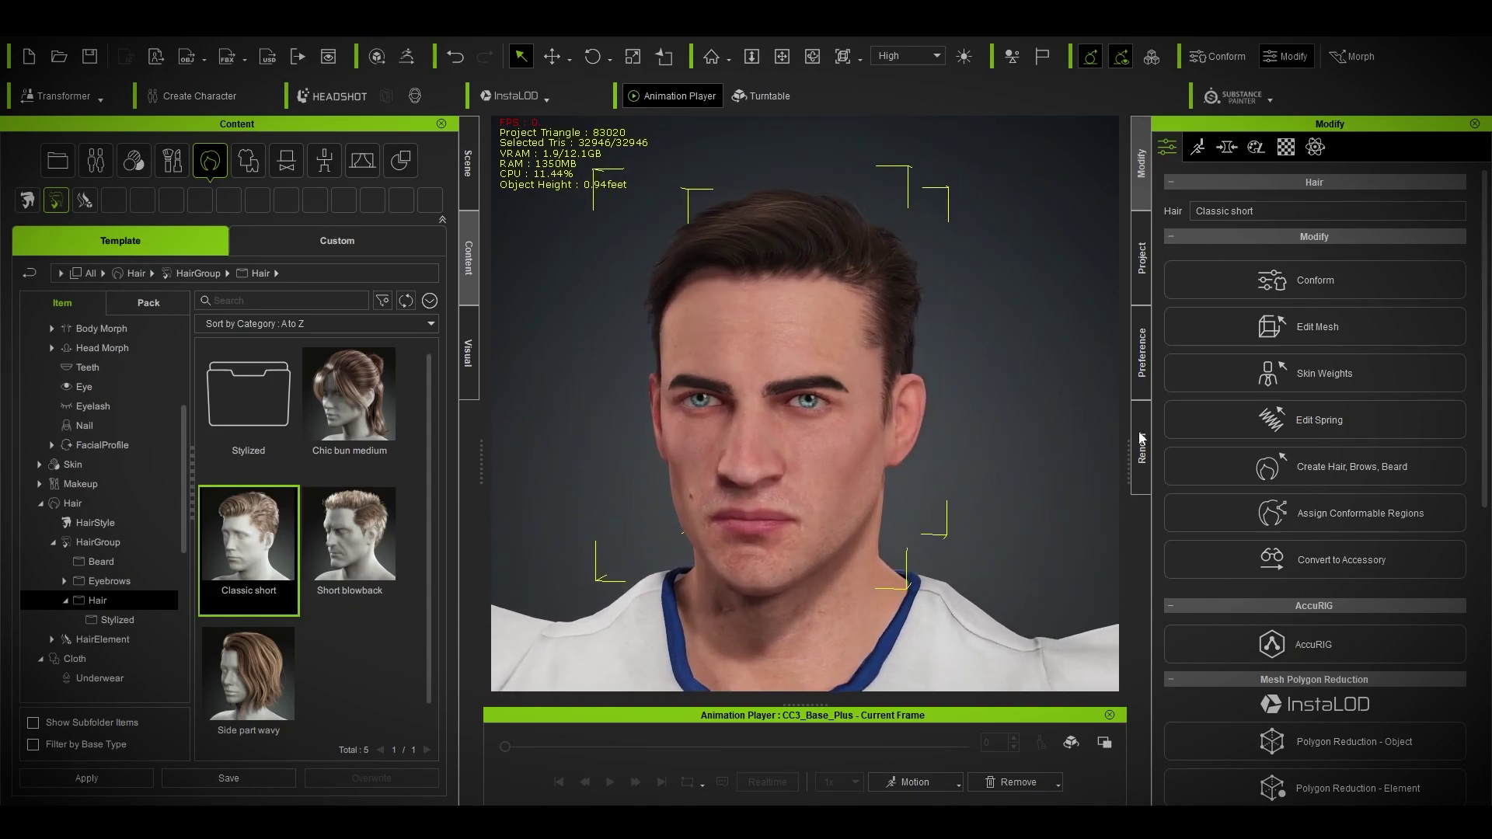
Step: Calculate the collision of the Classic short hair in its Conform settings and deselect the hair
left_click(1325, 289)
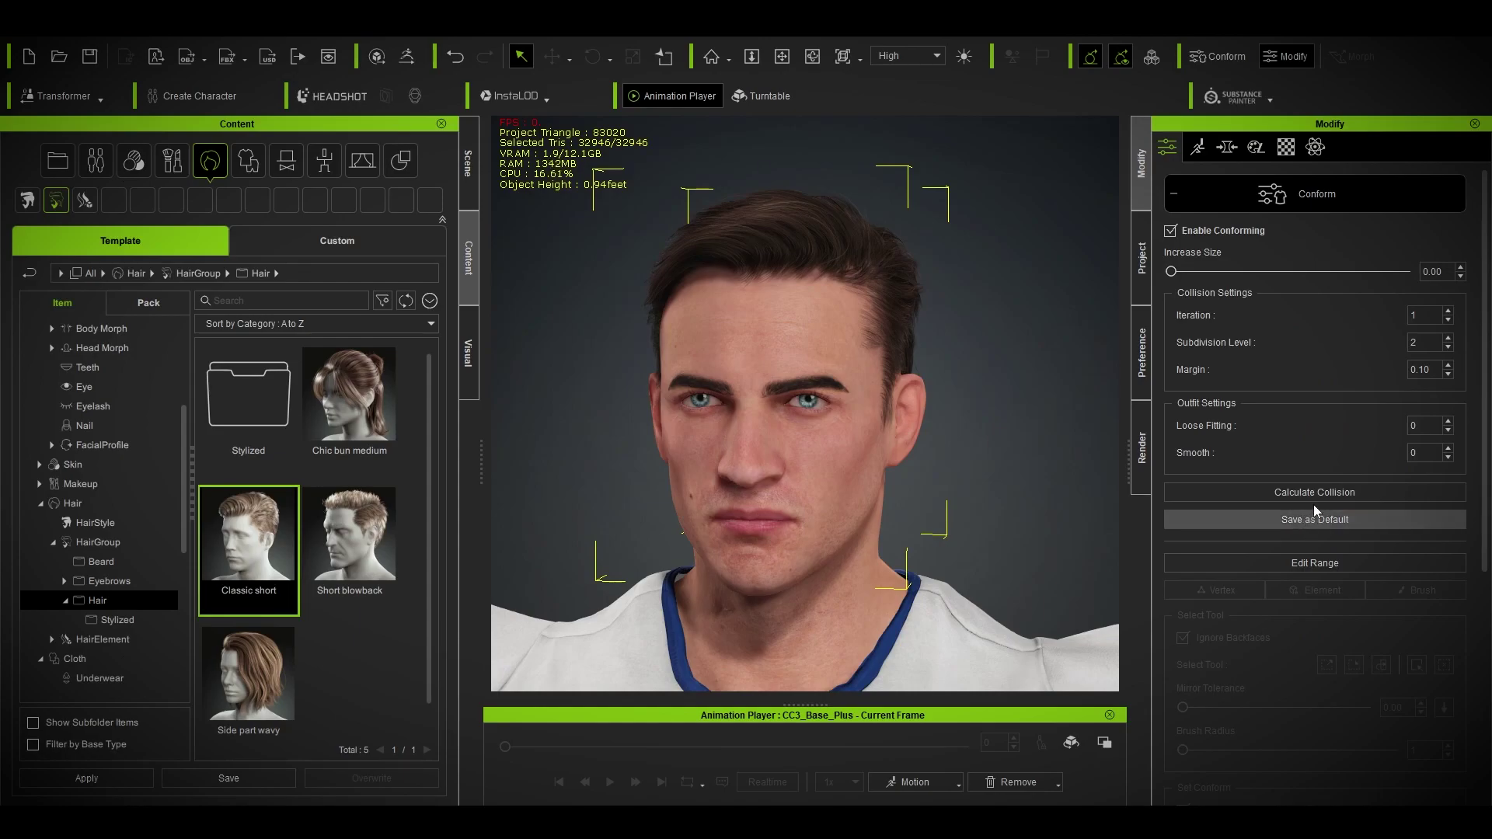
left_click(1255, 491)
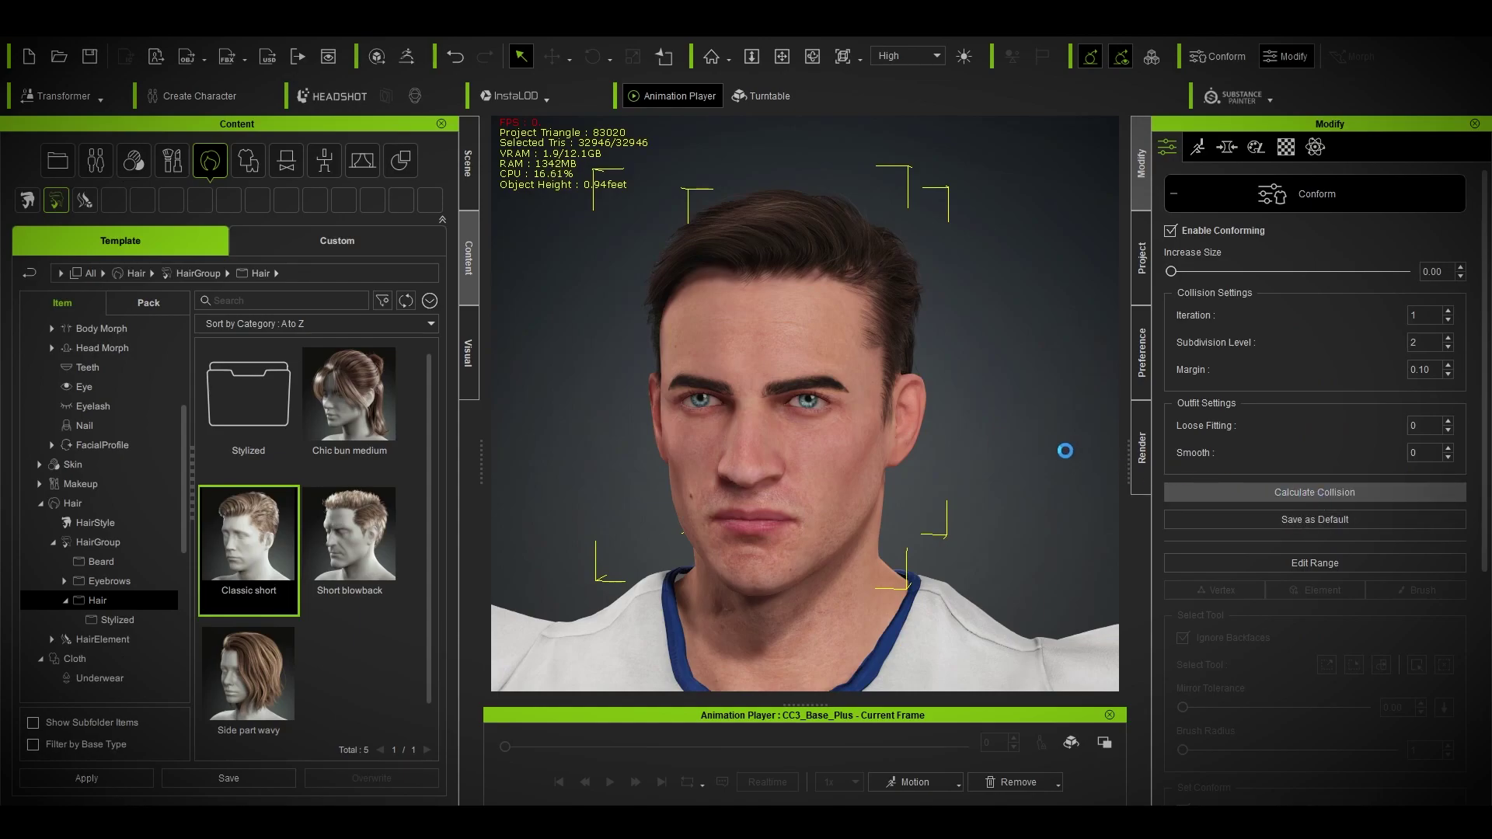
left_click(1300, 196)
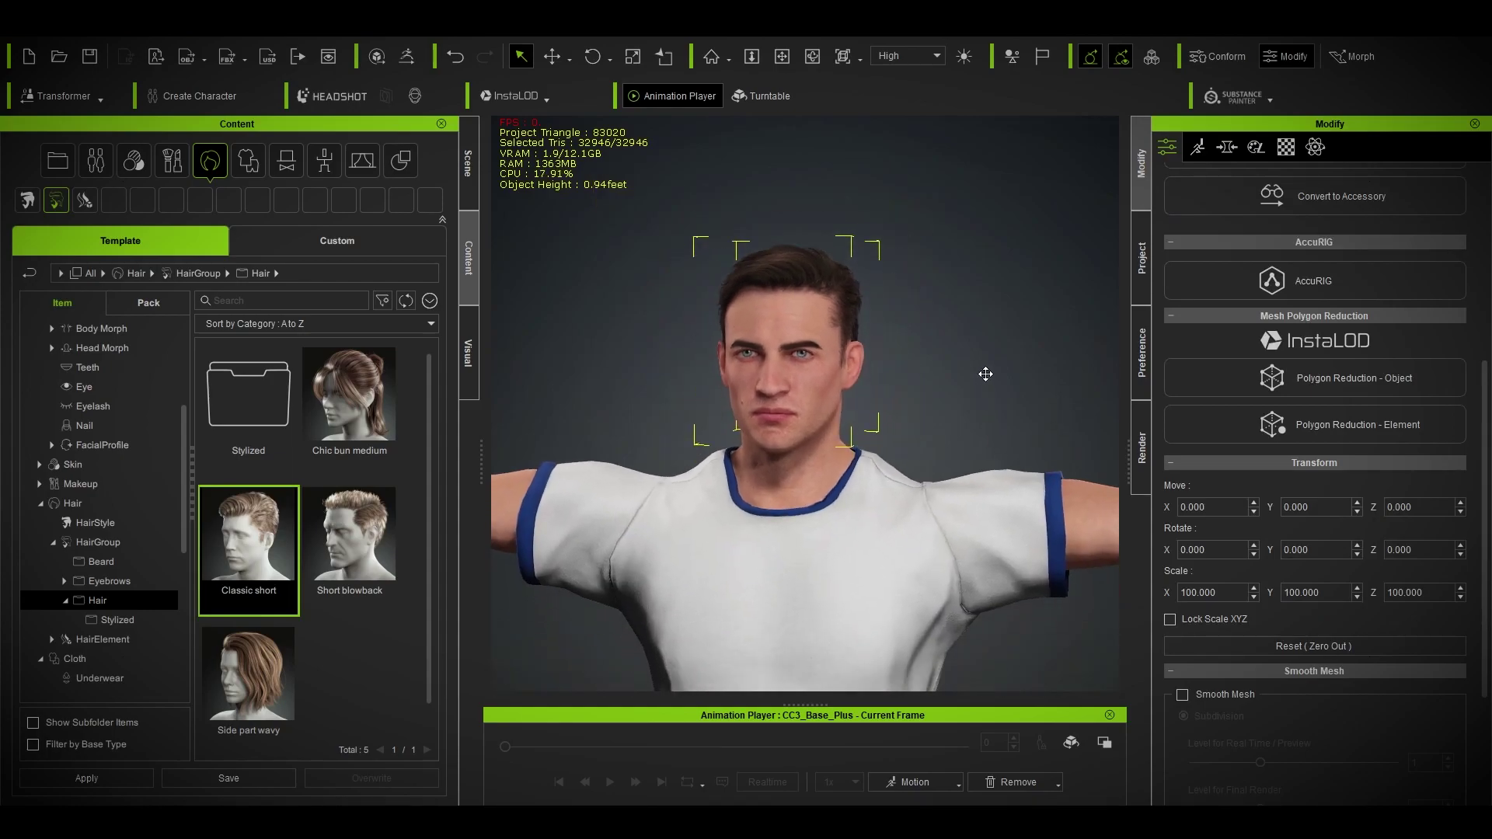
left_click(990, 372)
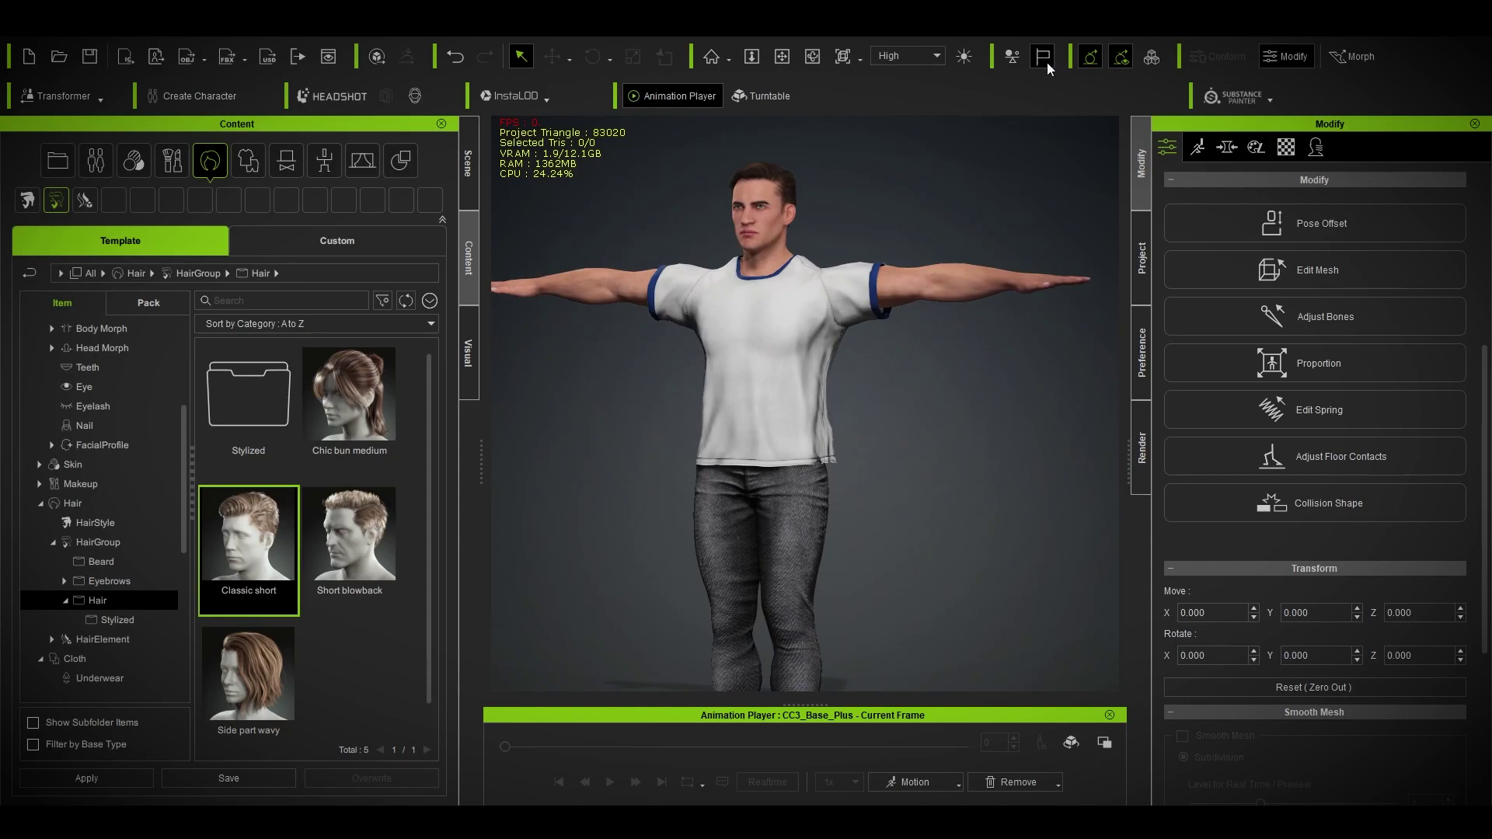
Step: Apply the male Walk_M motion to the character, play it back, and return to the first frame
left_click(927, 777)
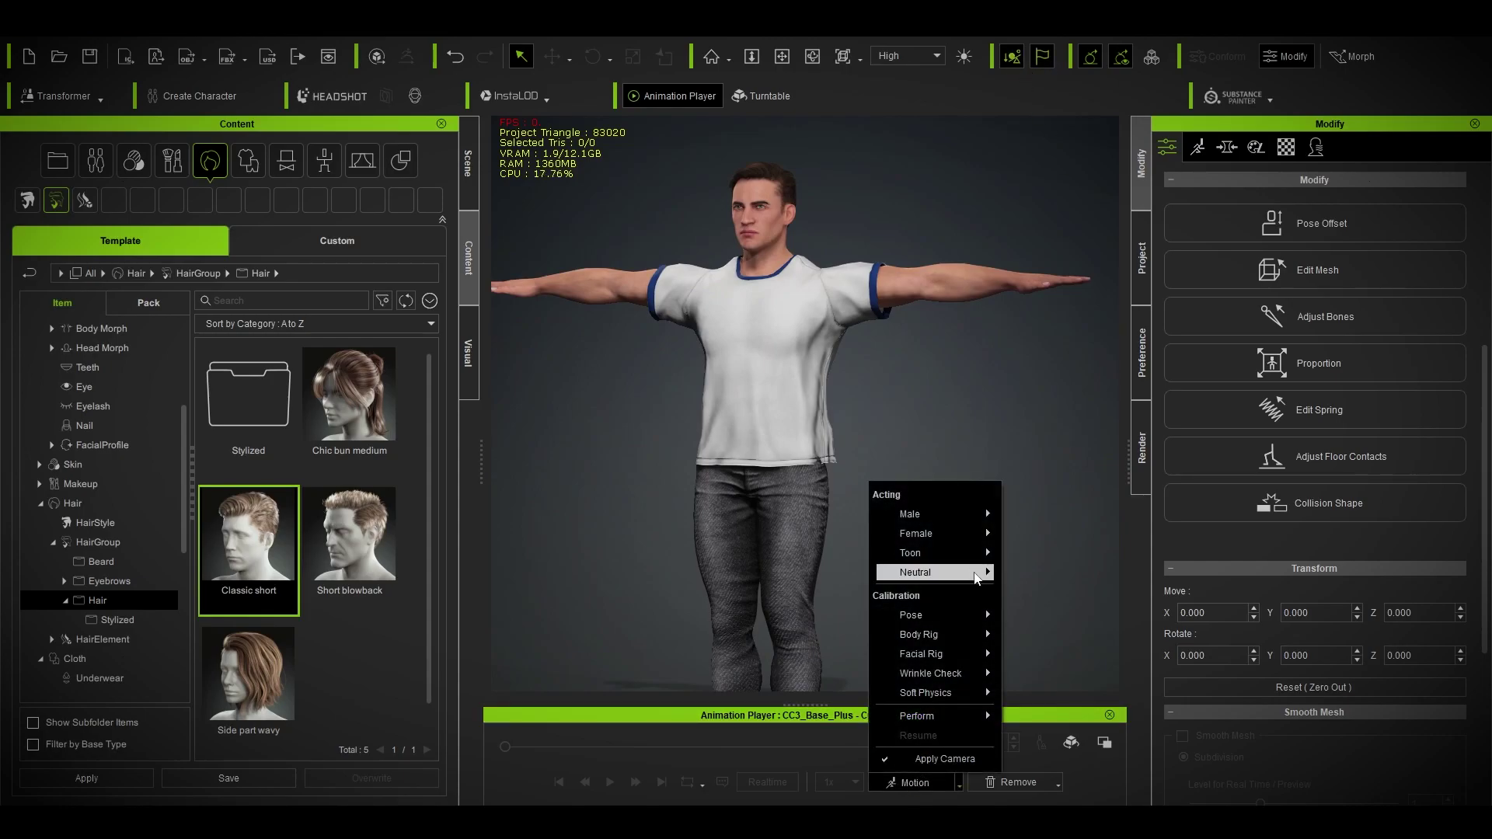
mouse_move(957, 524)
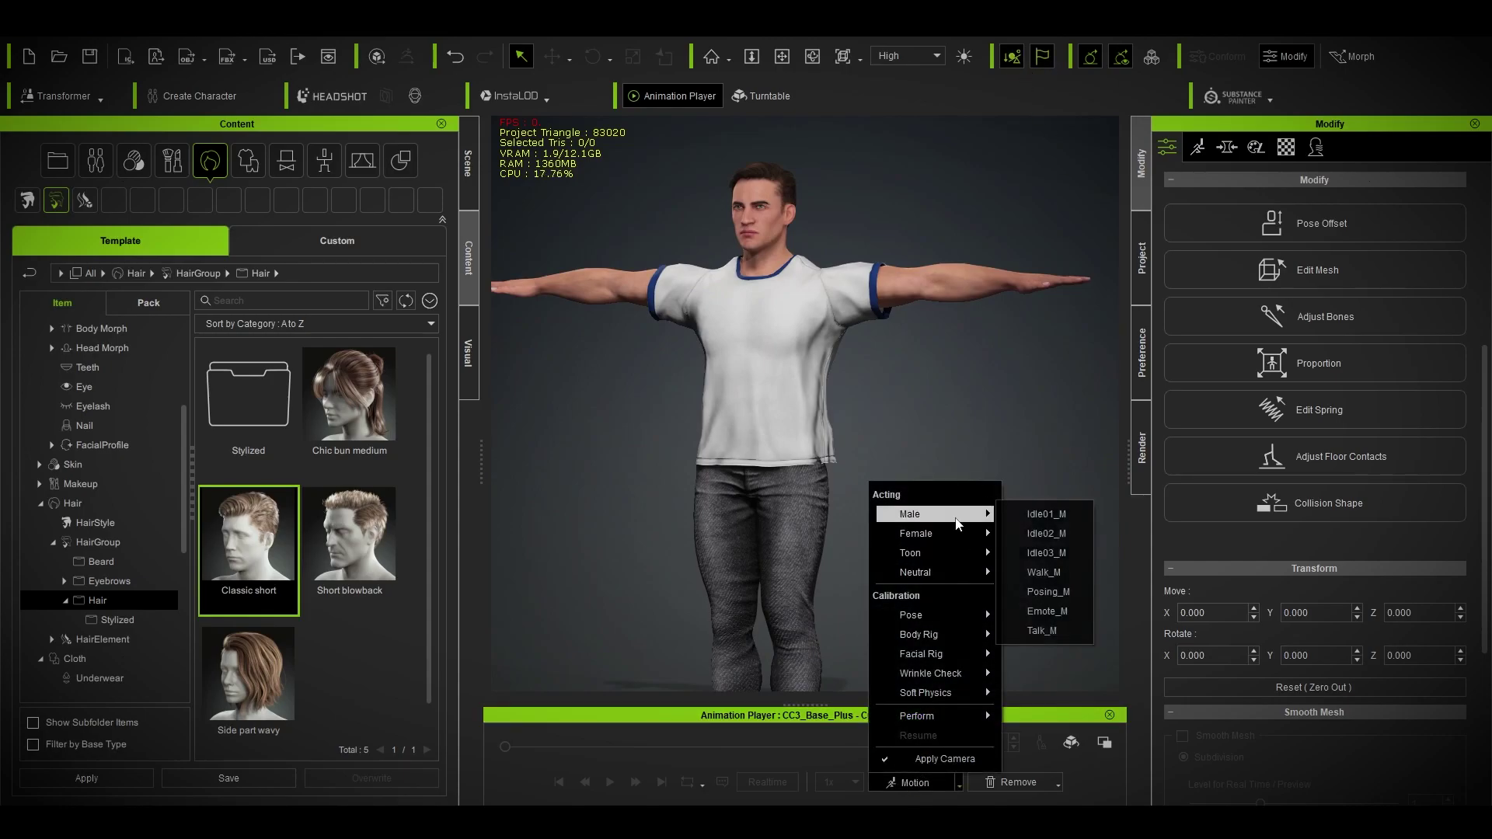
left_click(1063, 576)
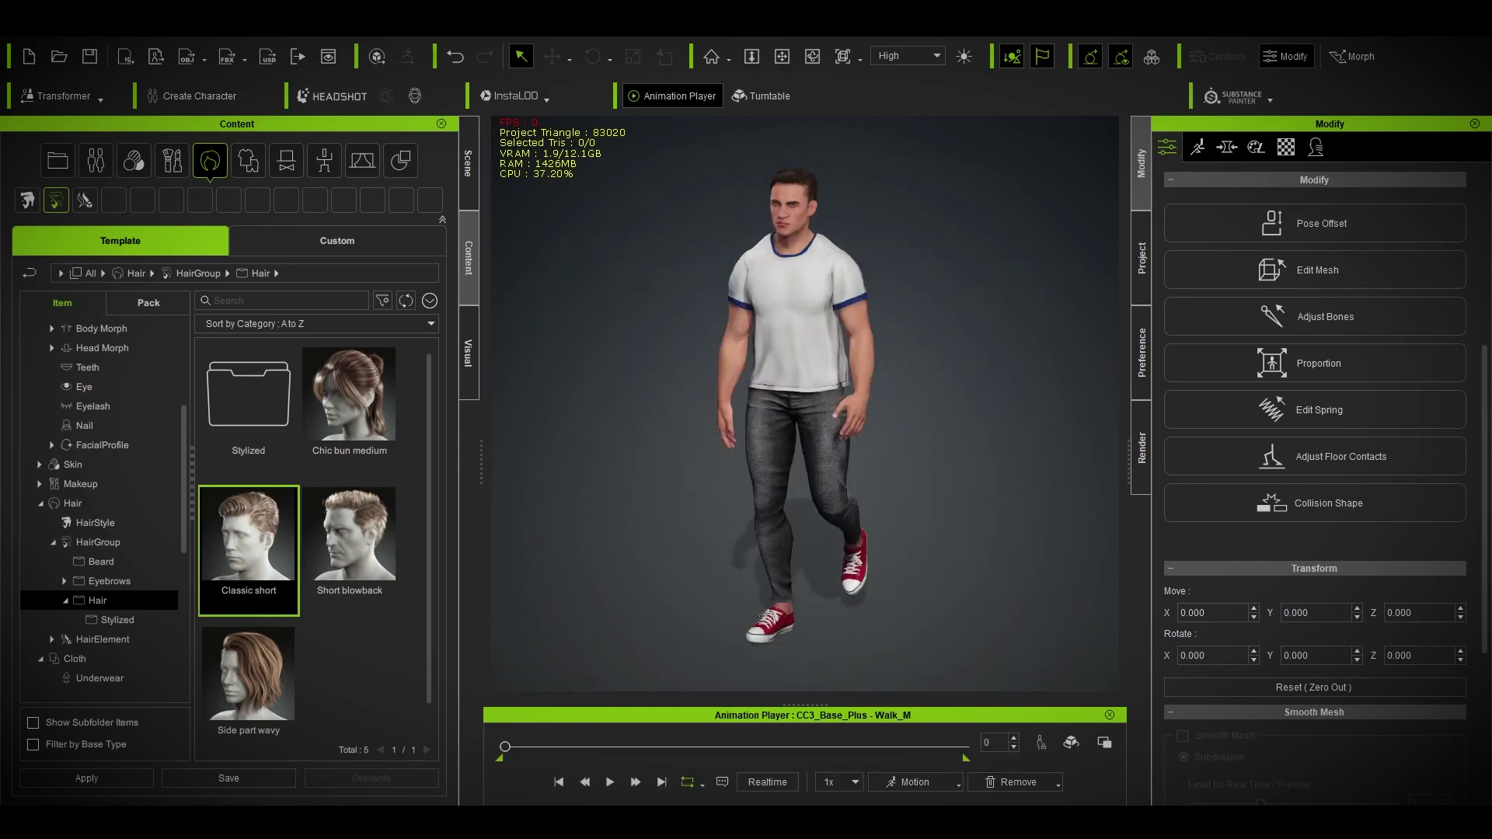
left_click(610, 787)
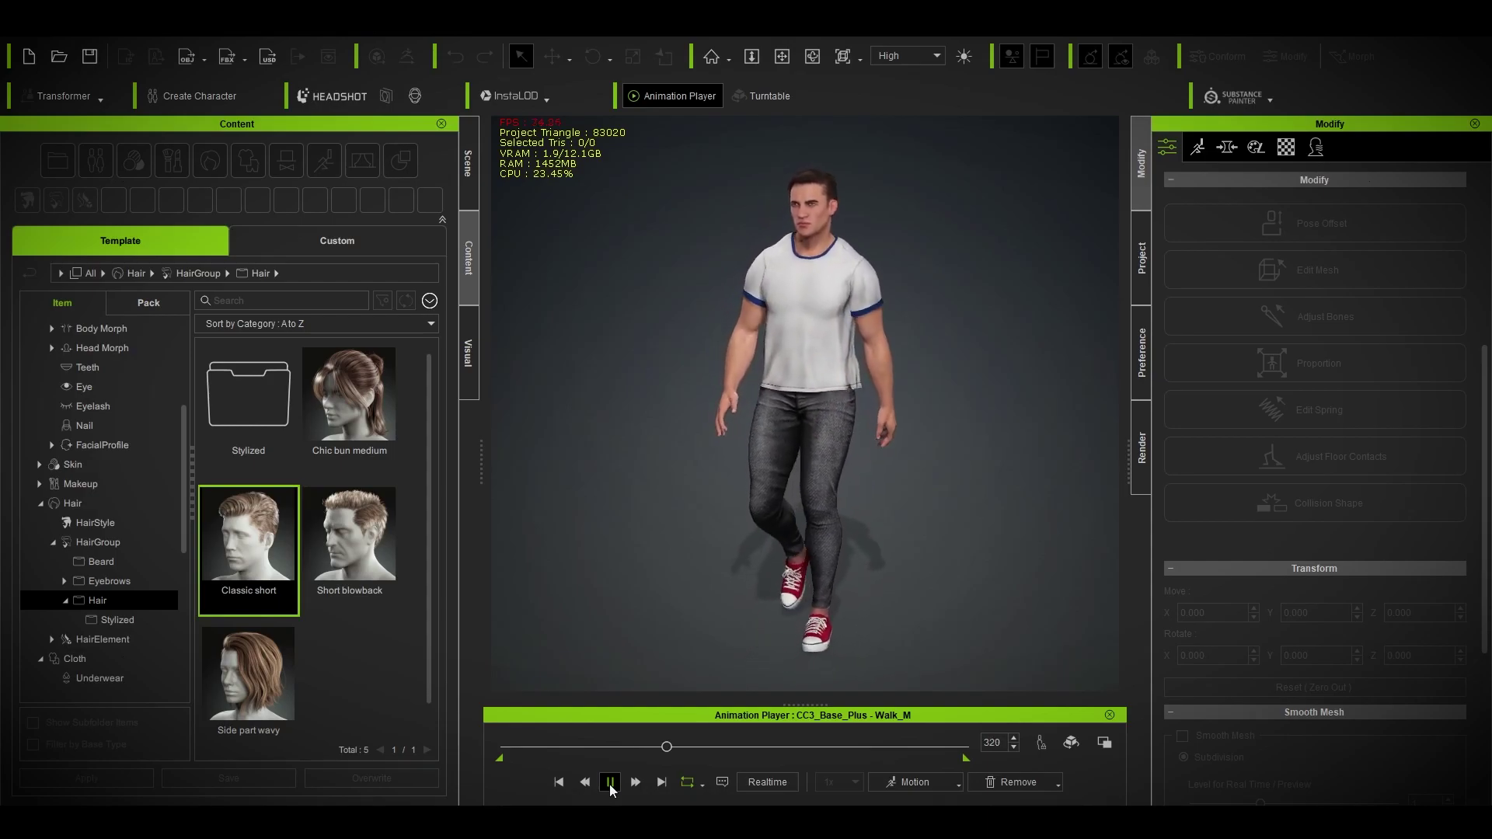
left_click(610, 781)
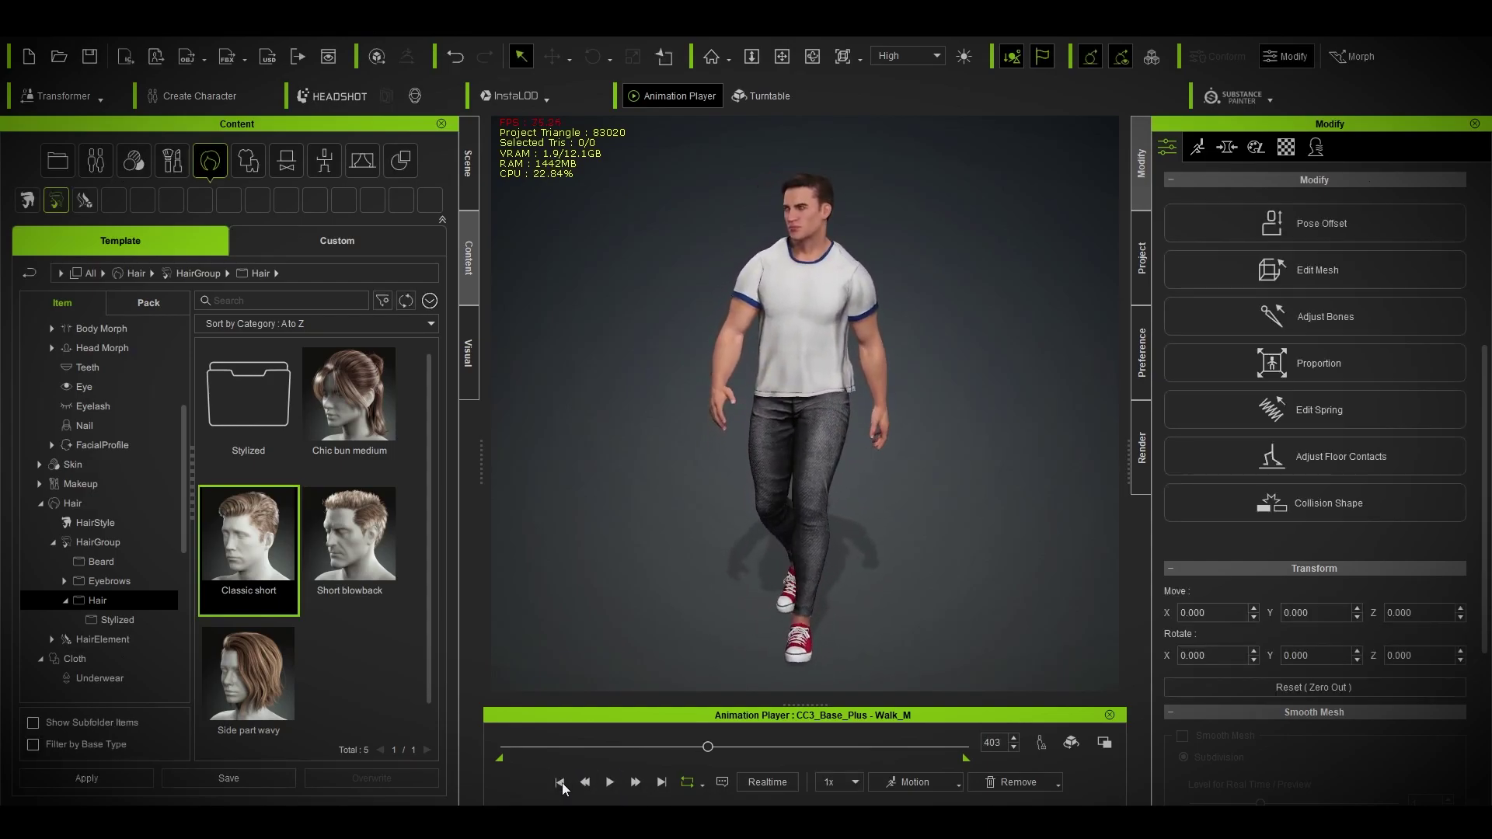
left_click(558, 782)
Step: Try the Bright and Bright_Average light rooms from the Stage library, and apply the Cinematic light room to the scene
left_click(362, 161)
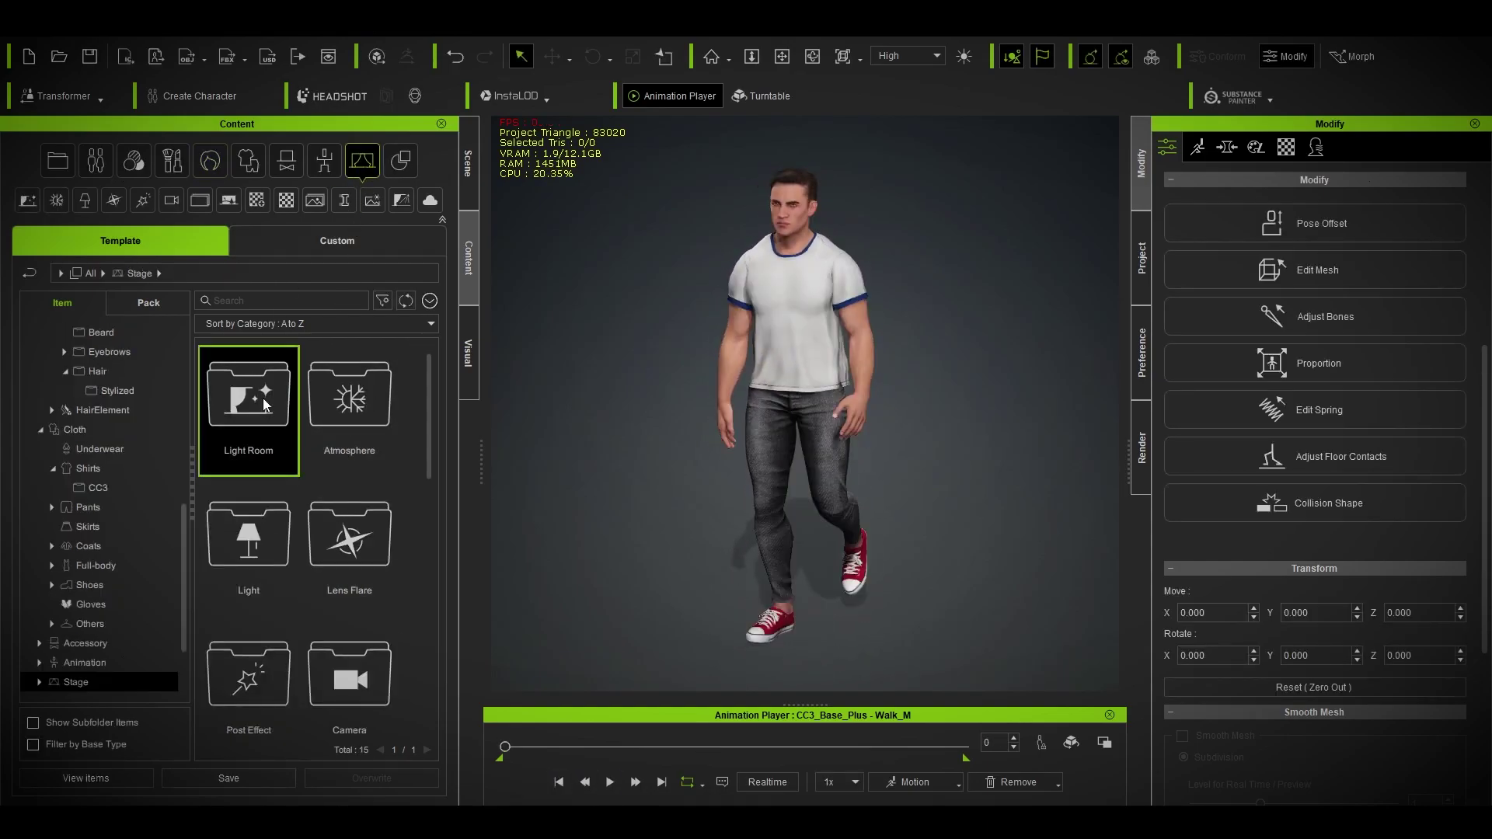
double_click(264, 404)
scroll(347, 652, "down", 5)
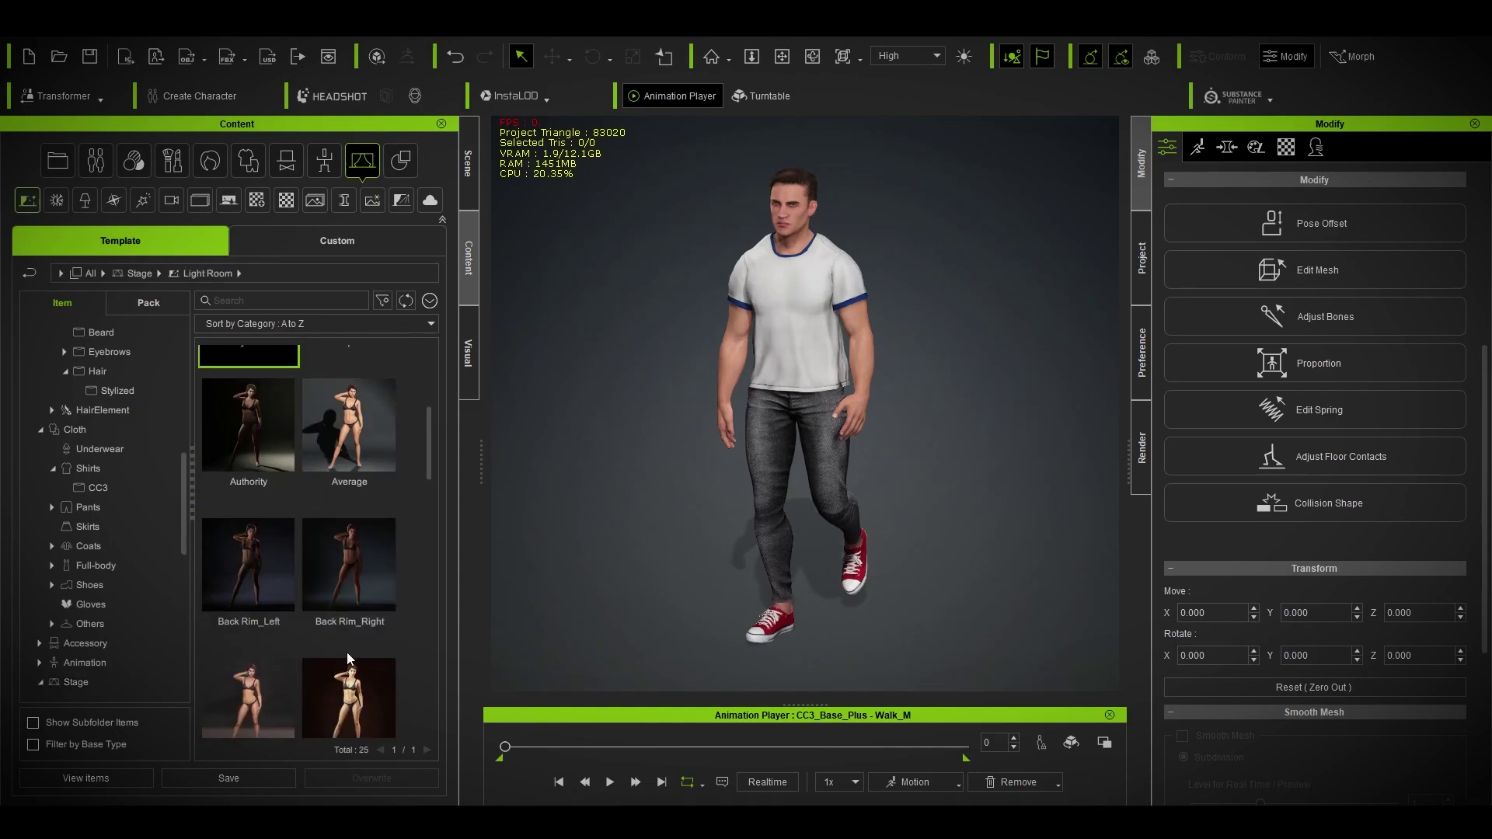
scroll(347, 638, "down", 2)
double_click(339, 432)
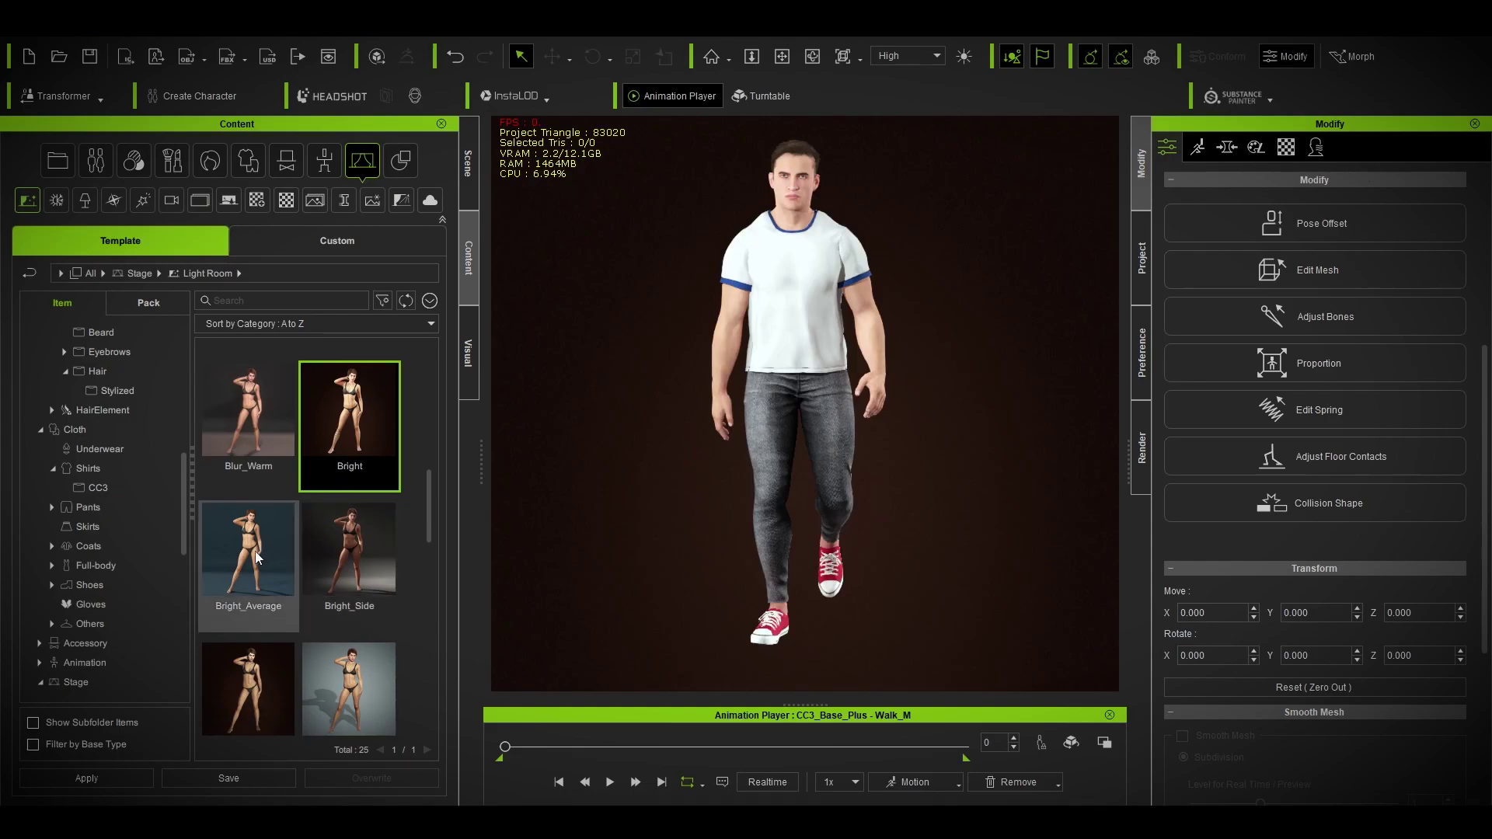
double_click(247, 554)
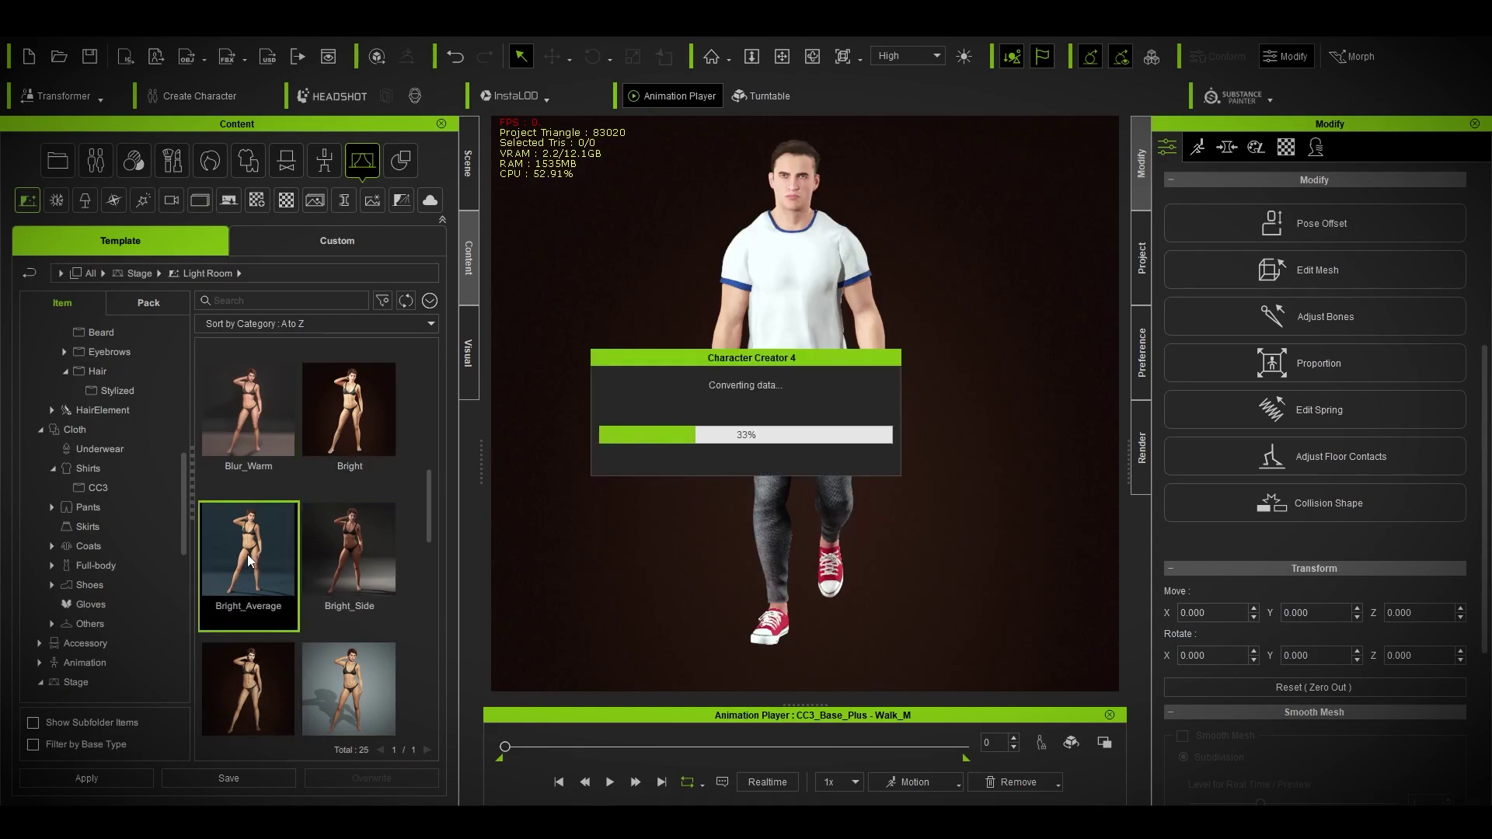
scroll(247, 553, "down", 3)
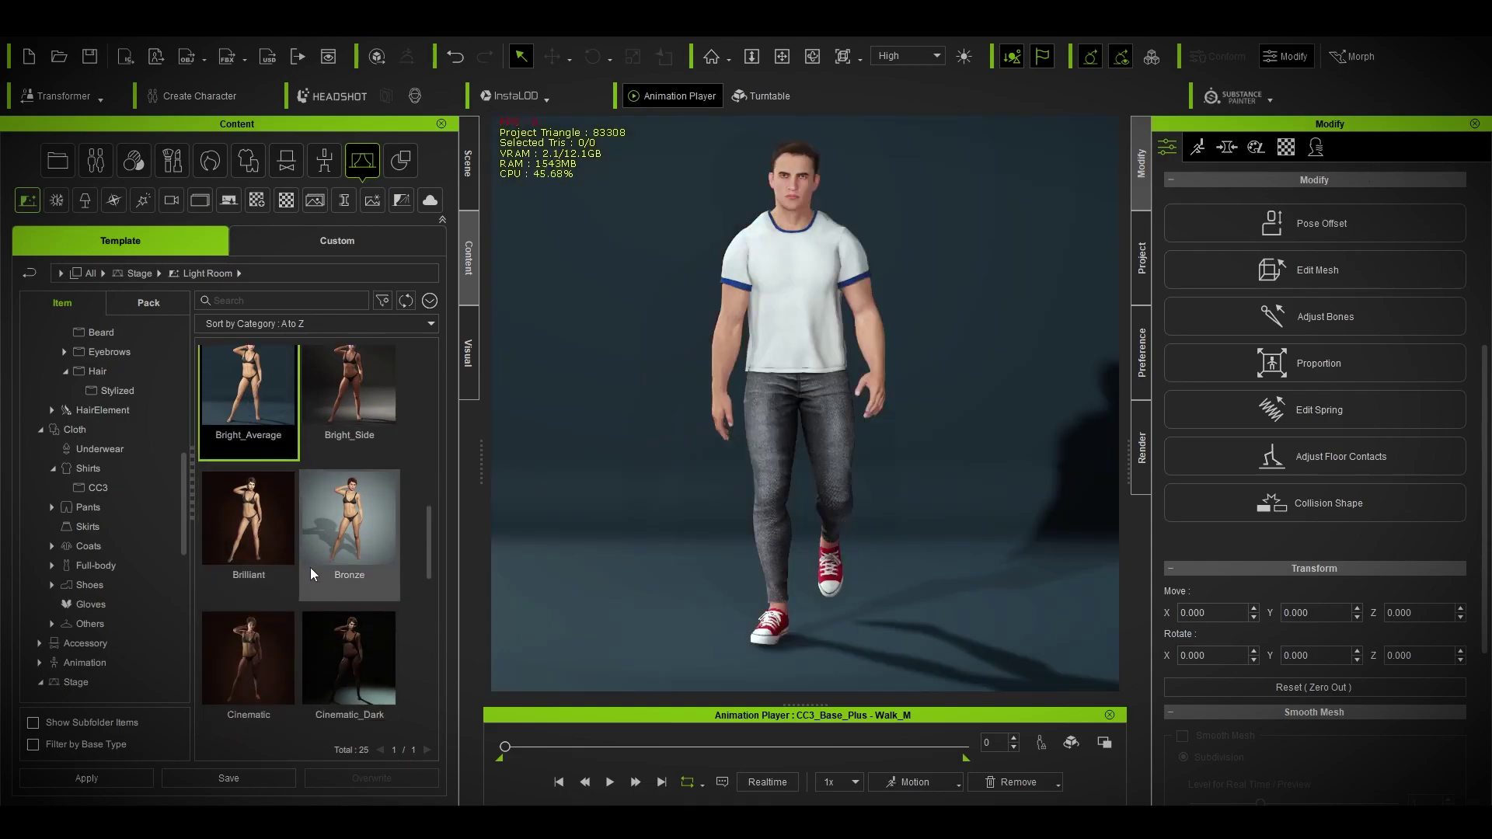
double_click(269, 621)
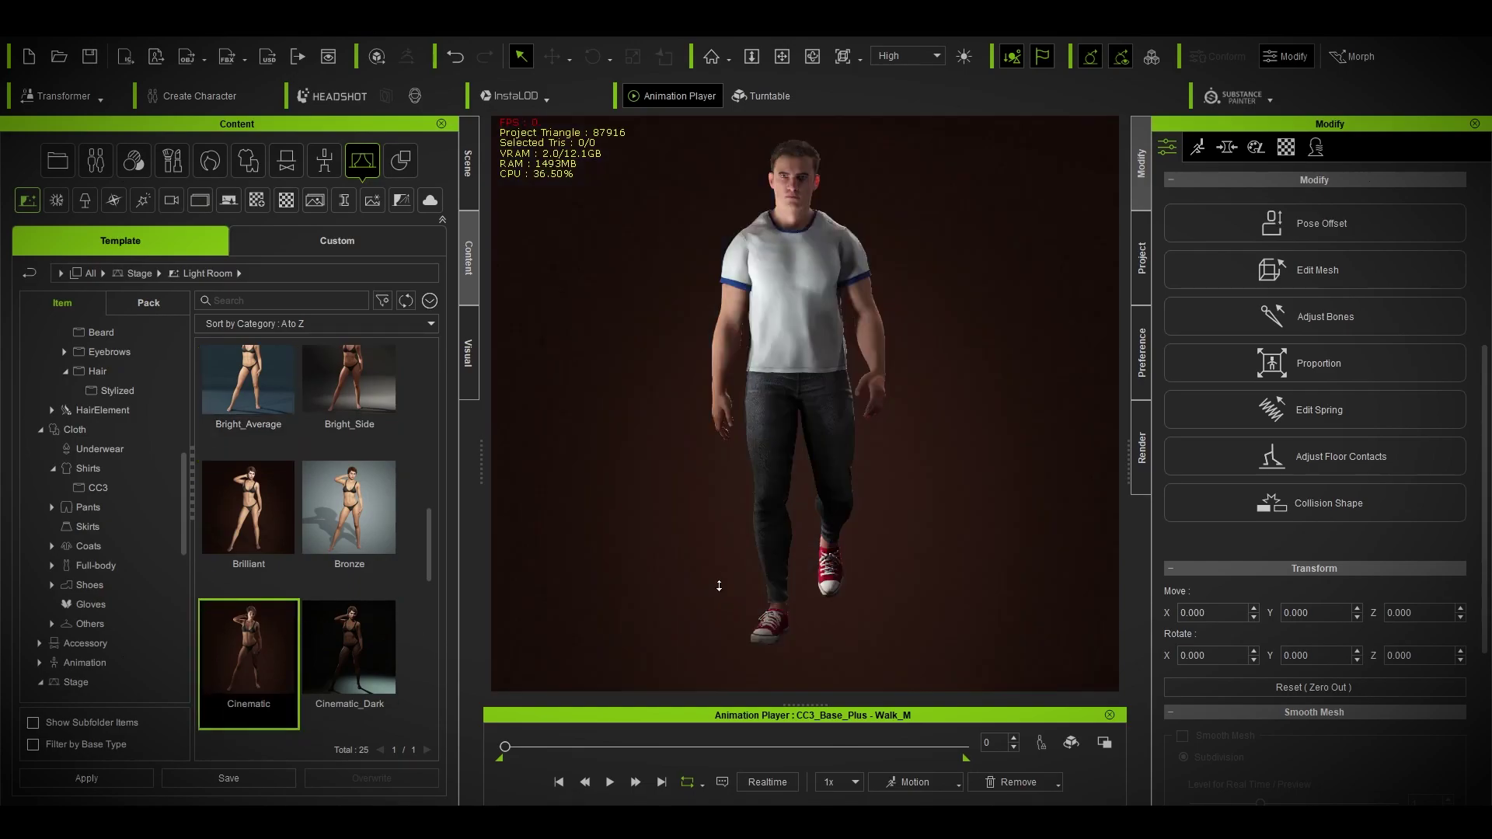
Step: Preview the Walk_M animation under the Cinematic lighting and return to the first frame
left_click(610, 782)
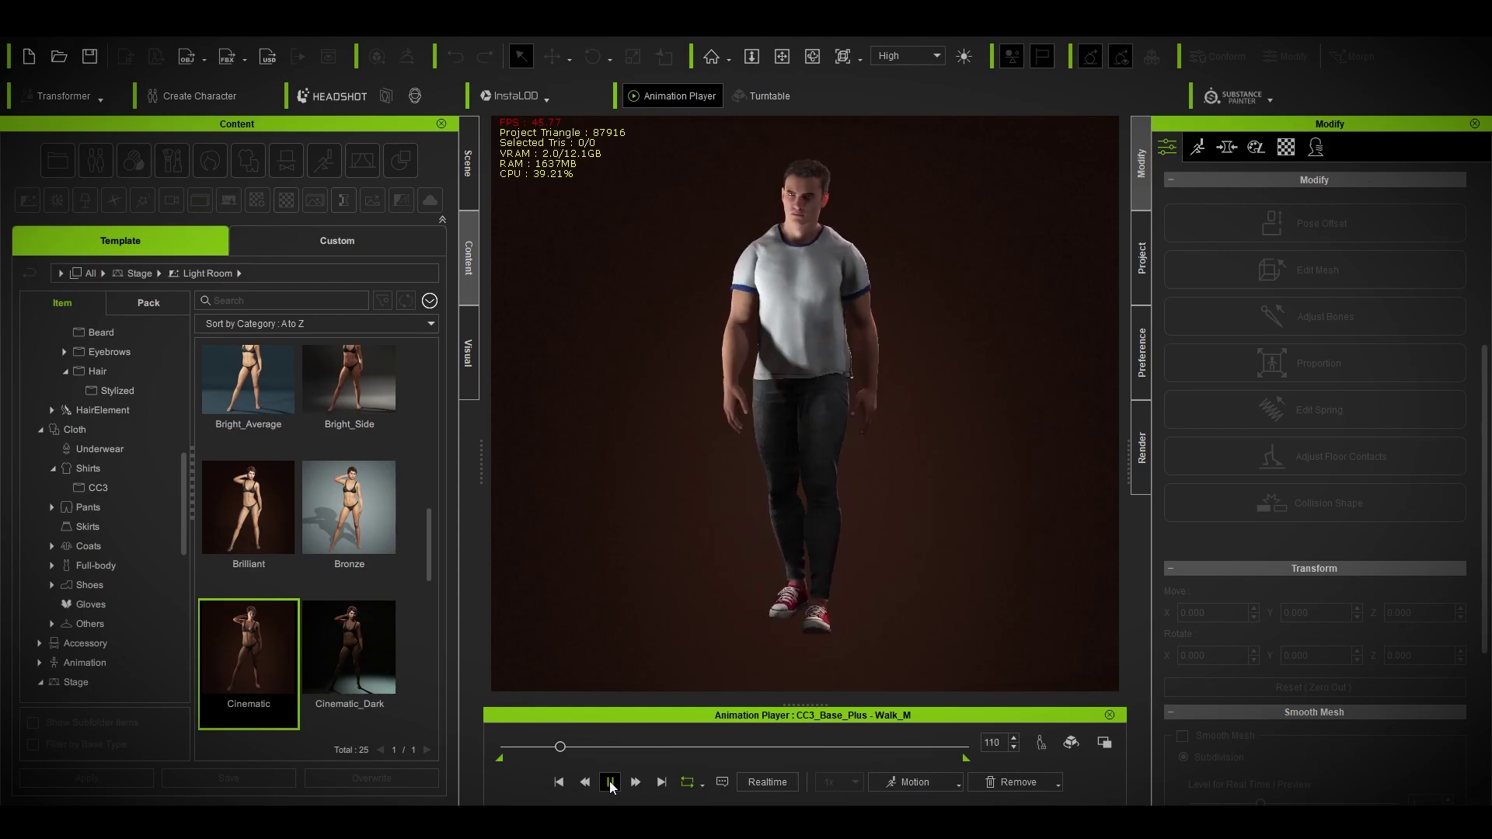
left_click(610, 781)
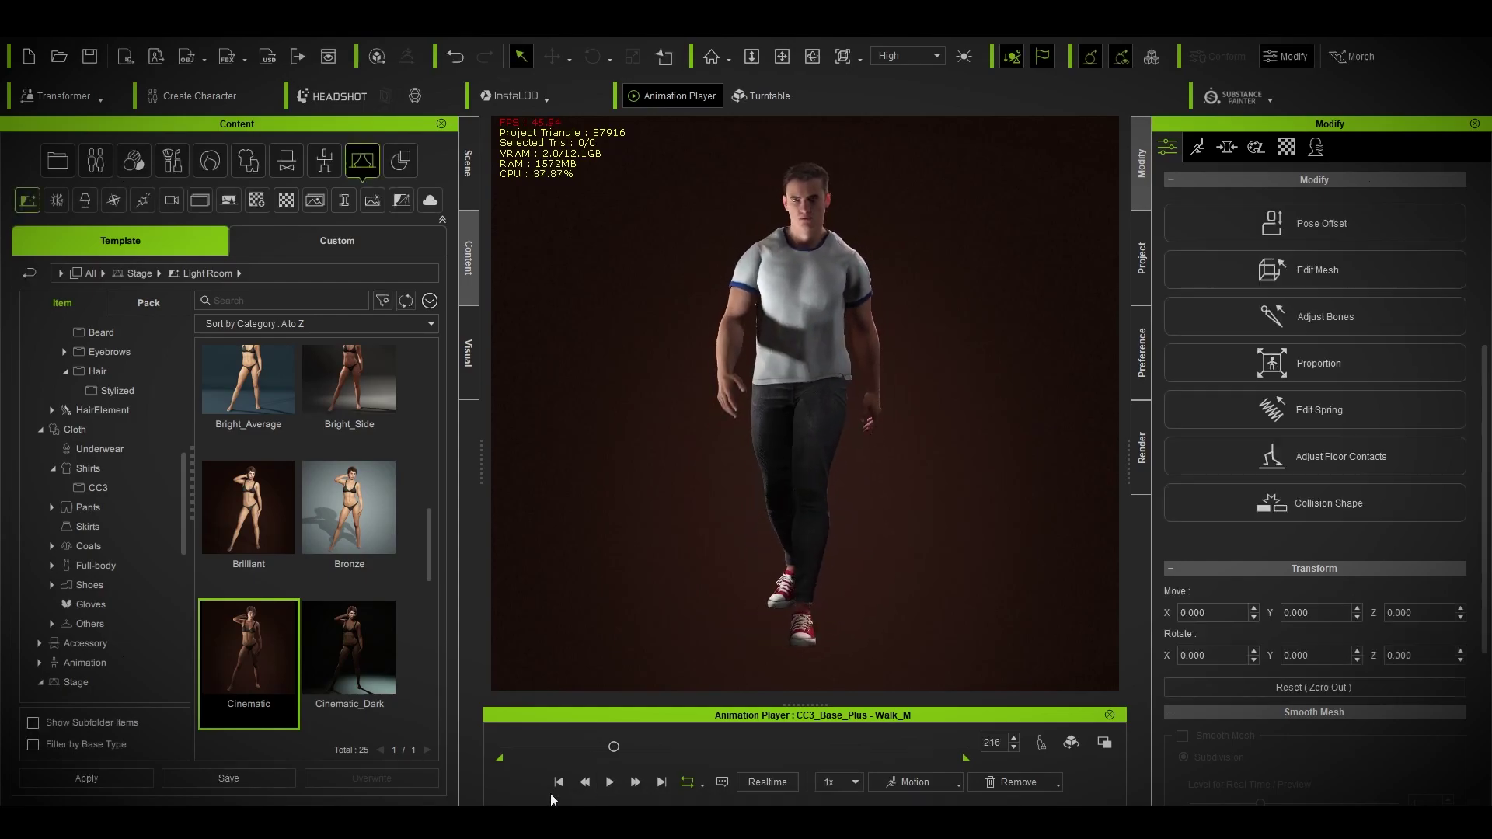
left_click(558, 782)
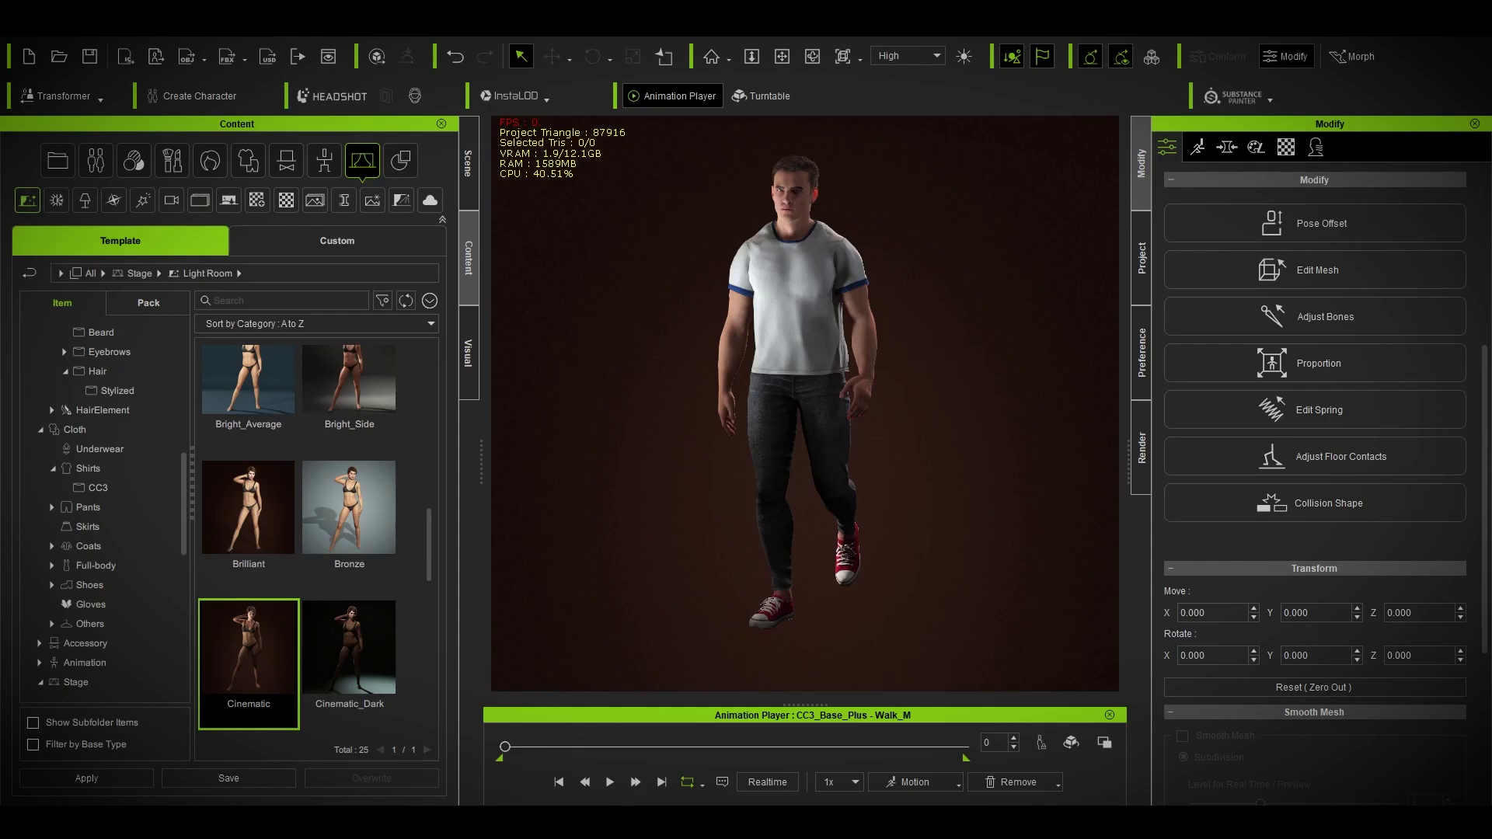
Step: Switch to the Documents folder, open exiled novak.ini in the text editor, and examine its Normal and Roughness texture entries
key("alt+Tab")
scroll(645, 368, "up", 1)
scroll(738, 391, "up", 2)
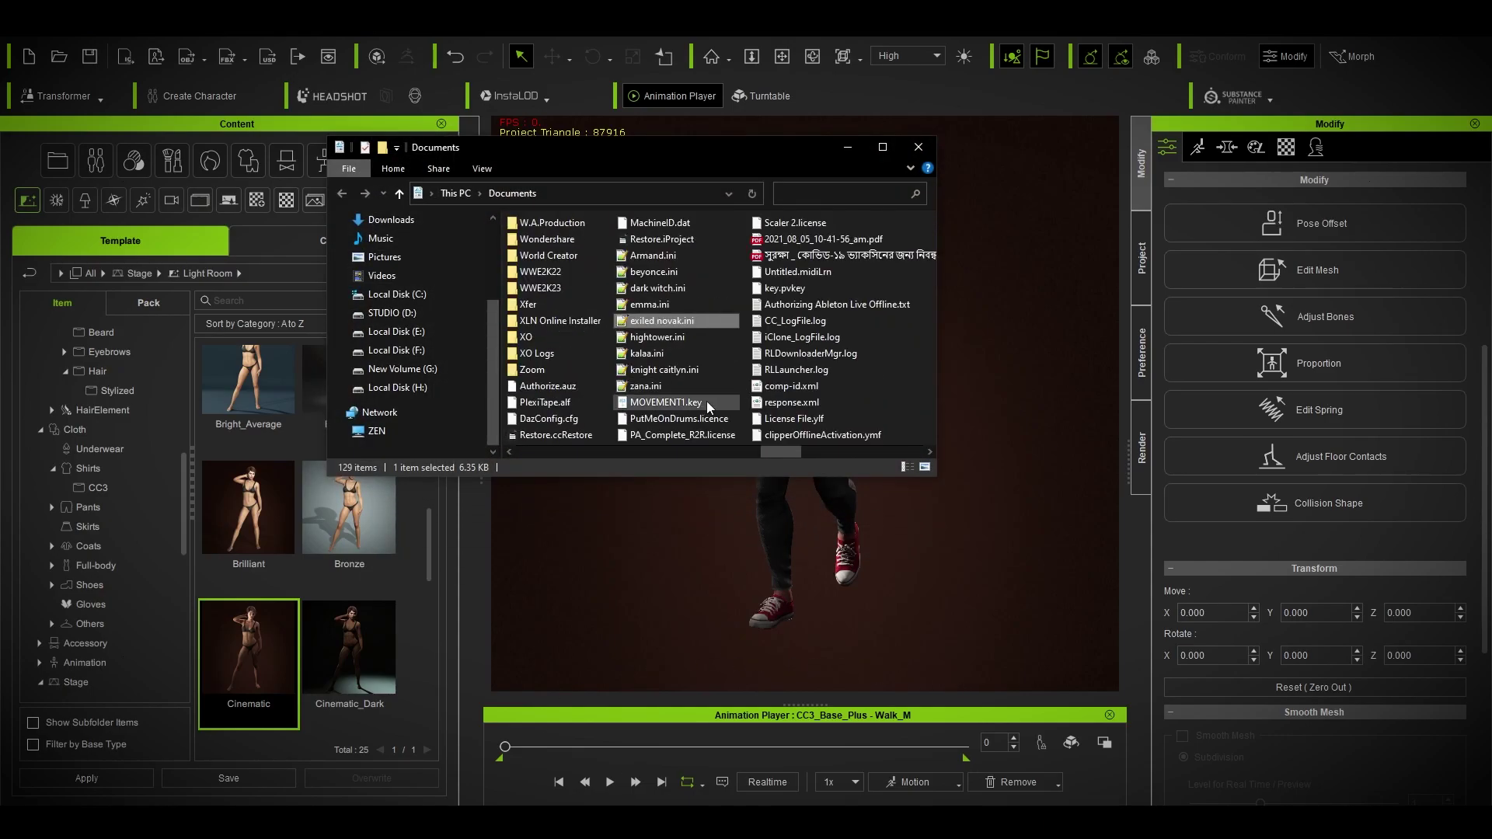
double_click(691, 322)
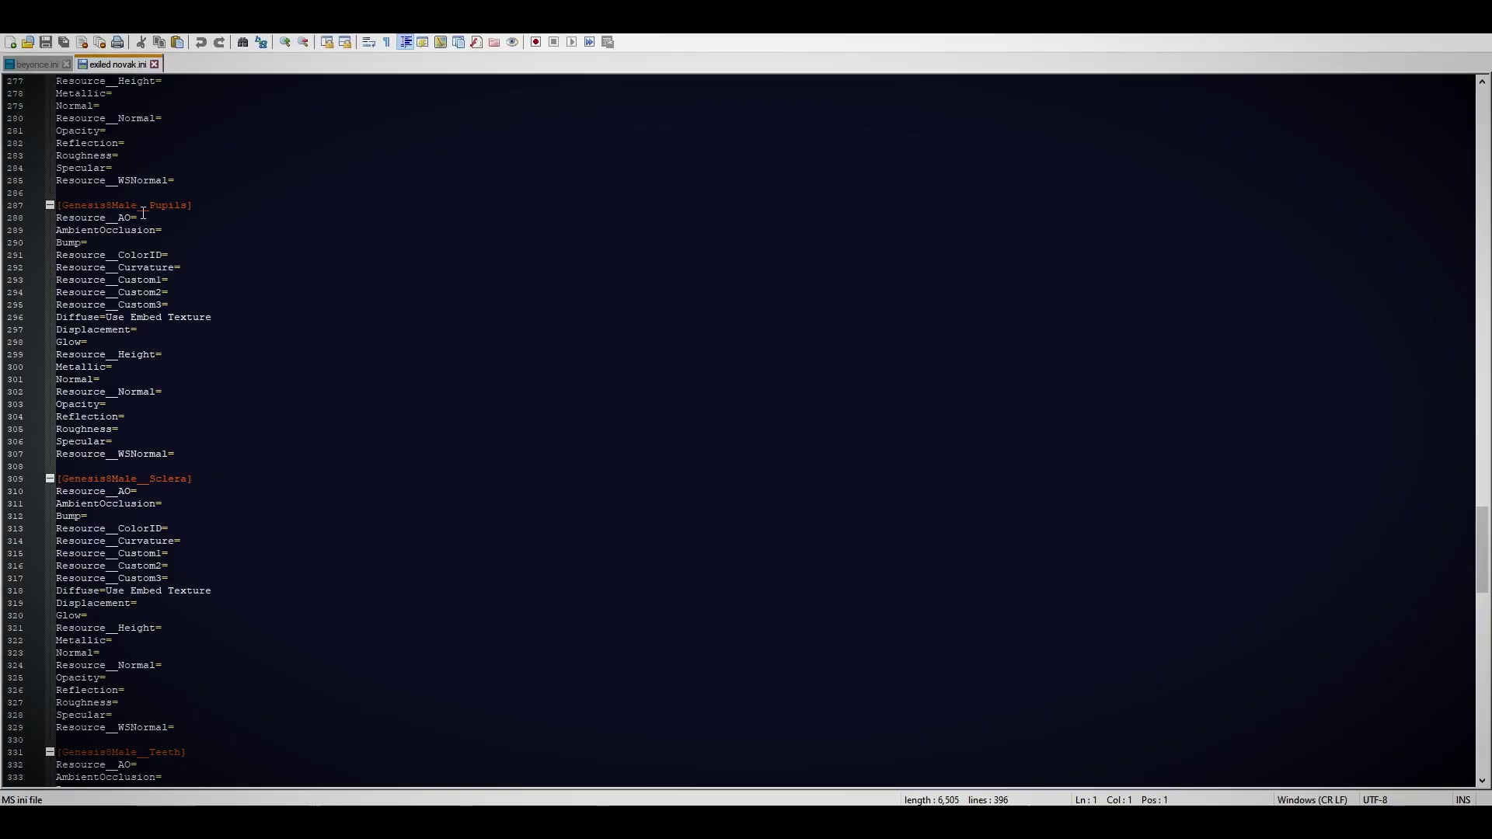
scroll(194, 450, "up", 20)
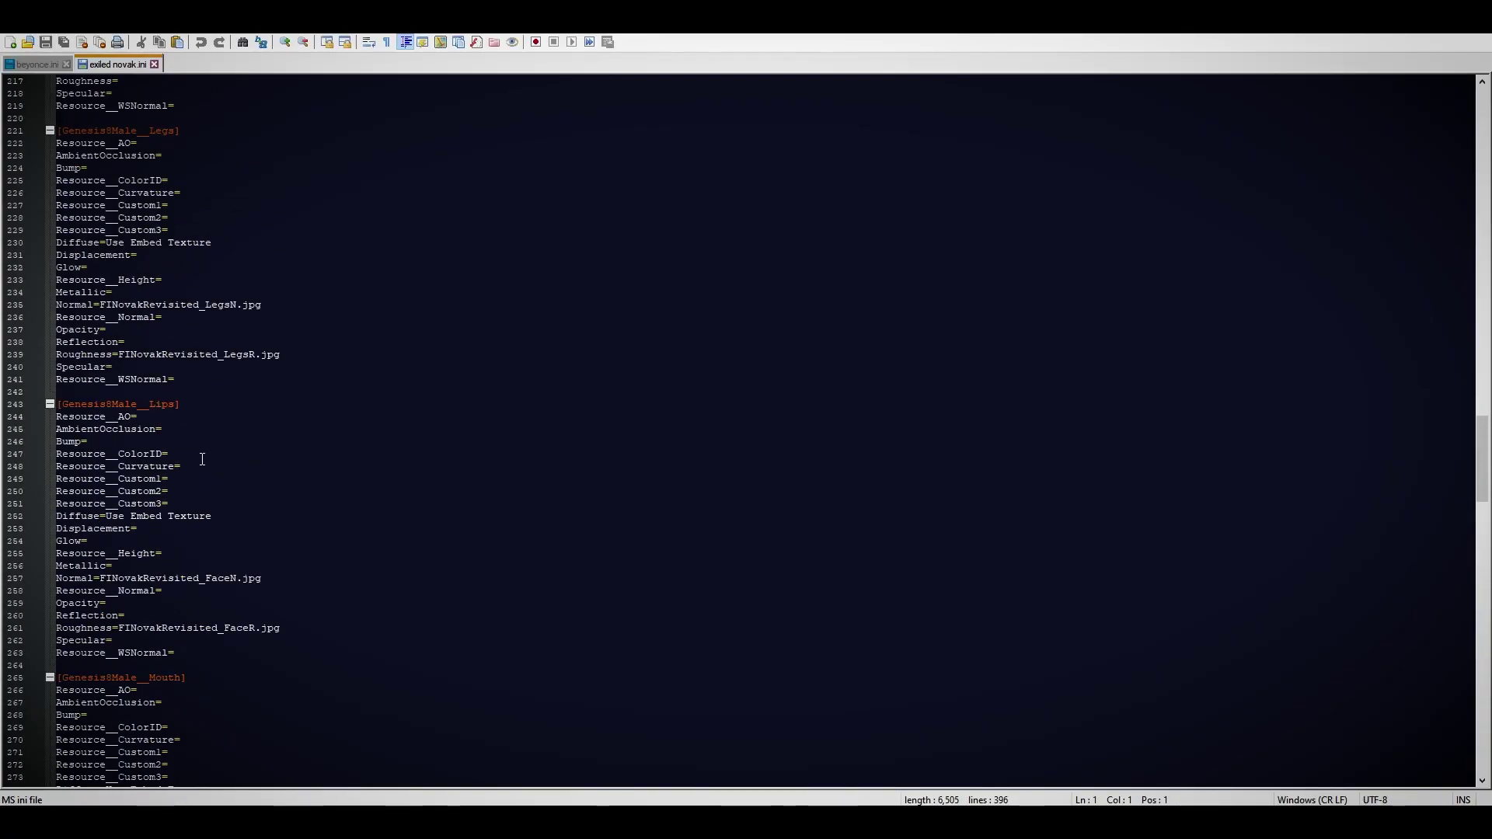
Step: Switch to the NovakRevisited texture folder in File Explorer, check the file name extensions display option, and examine the arm and body texture files
key("alt+Tab")
left_click(692, 156)
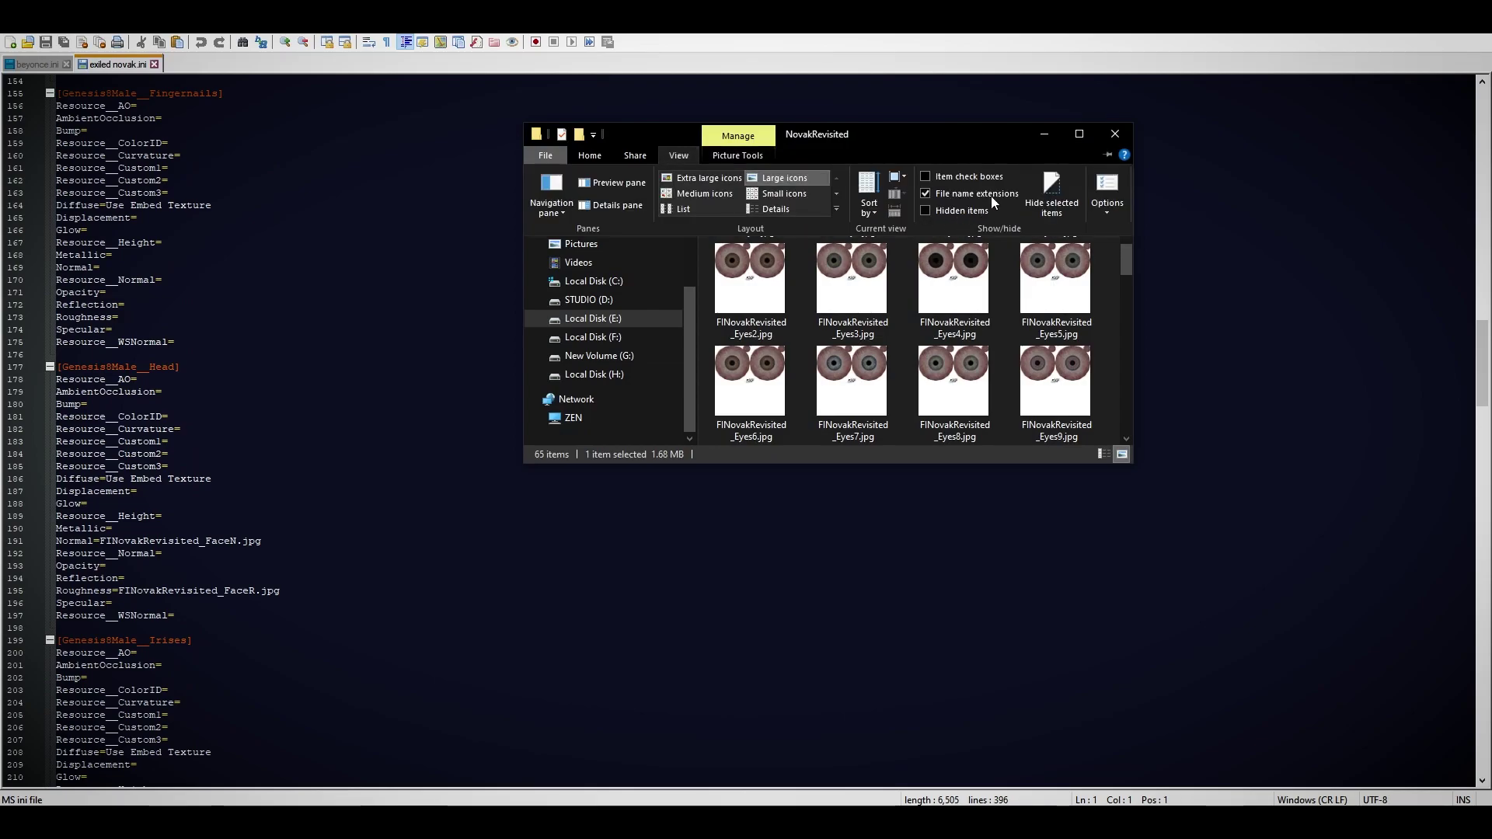
left_click(676, 154)
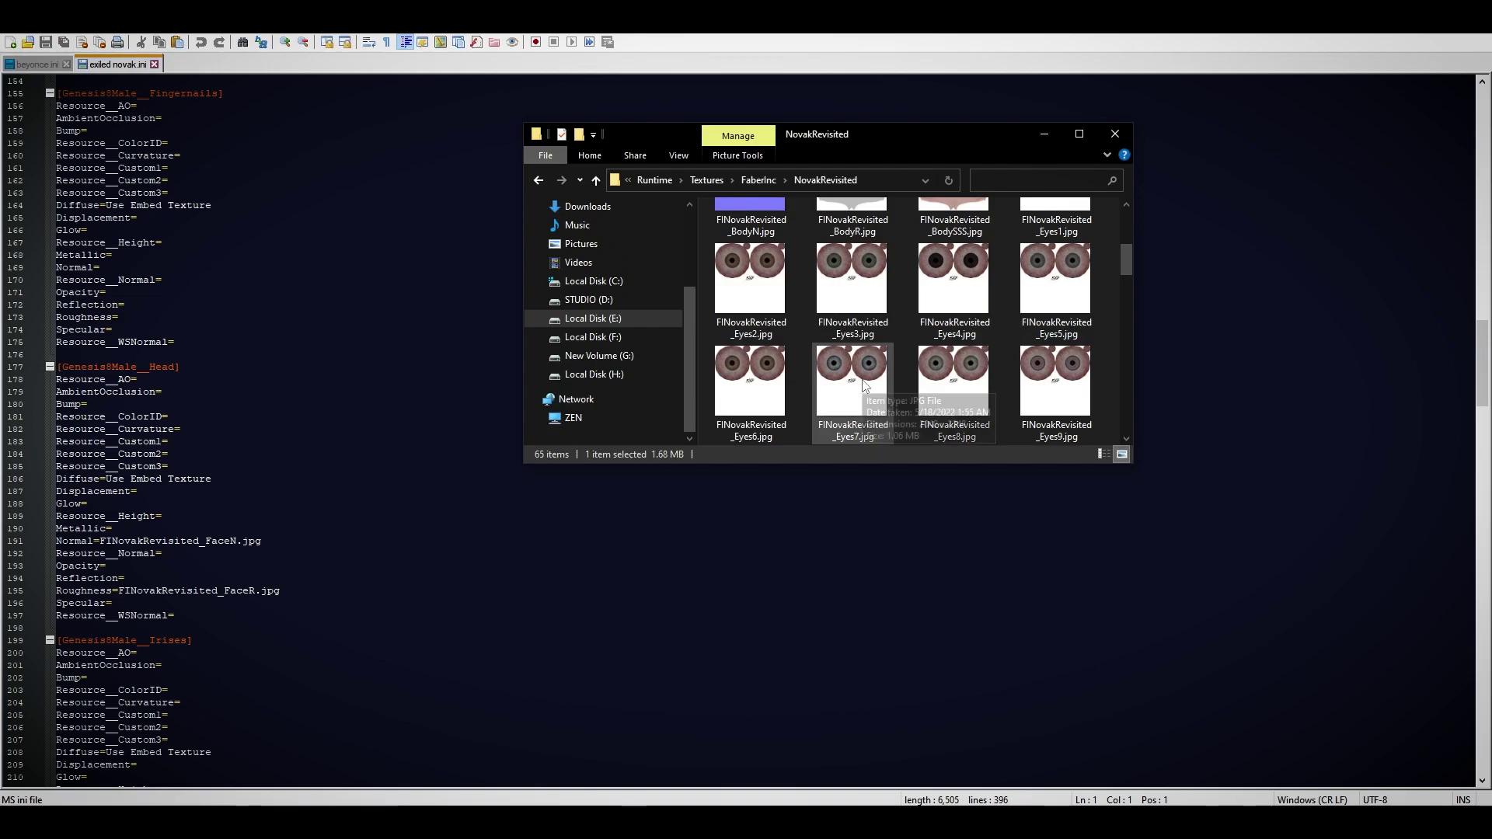
scroll(867, 396, "up", 3)
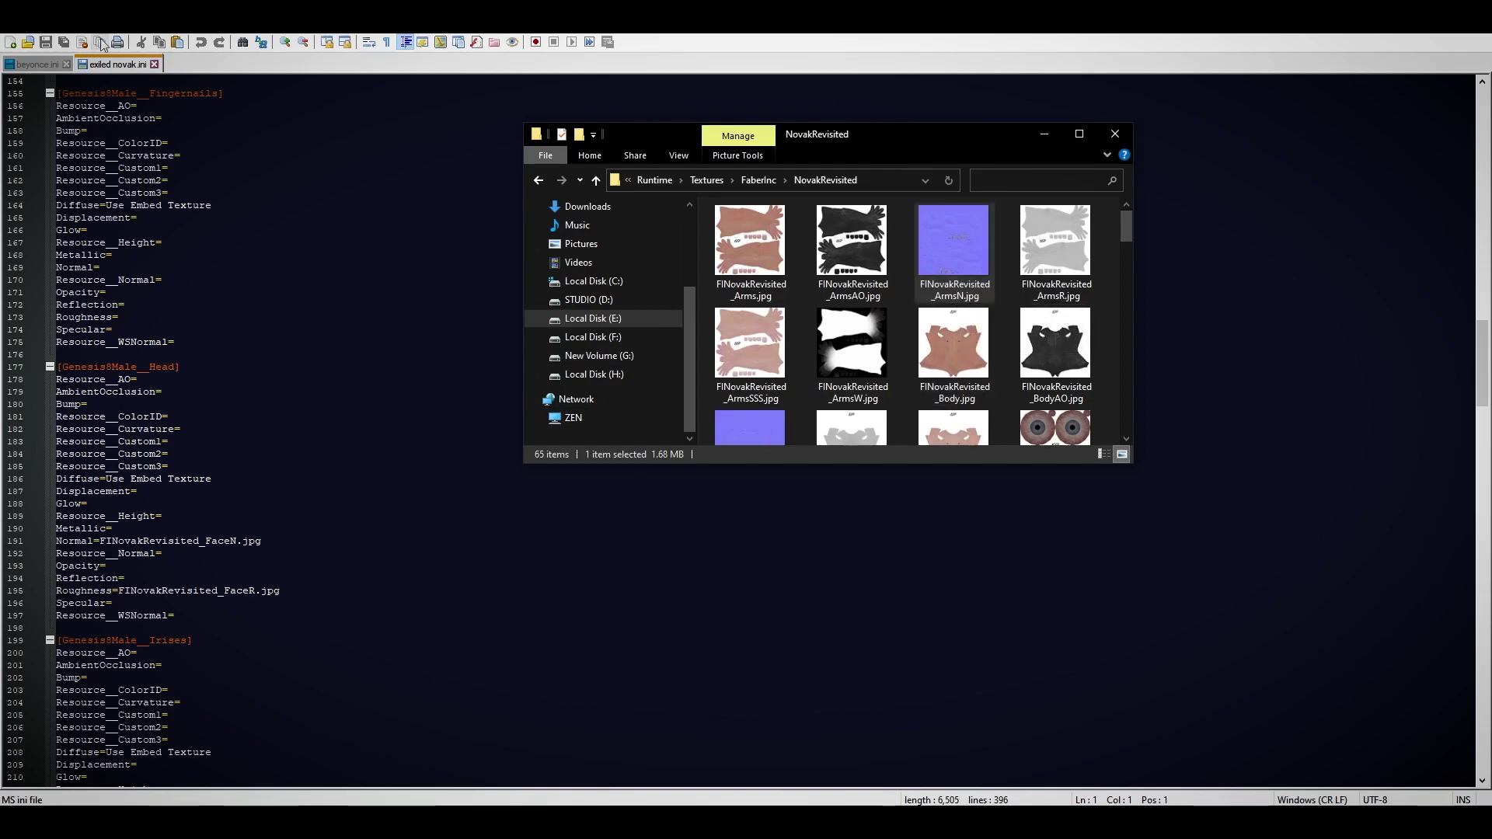
Step: Look at the original Novak figure in Daz Studio and return to the clothed character in Character Creator 4
key("alt+Tab")
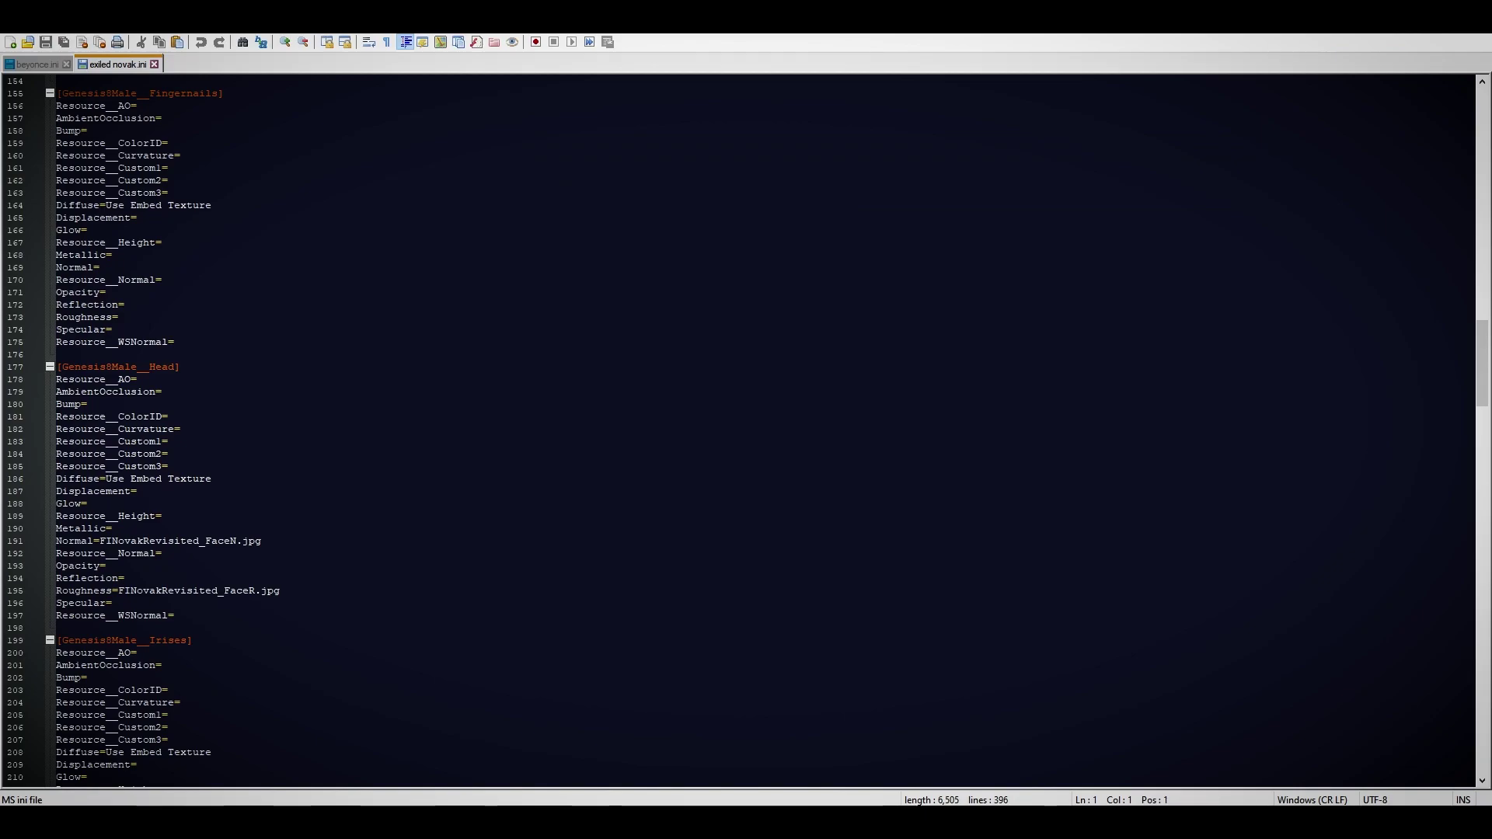
key("alt+Tab")
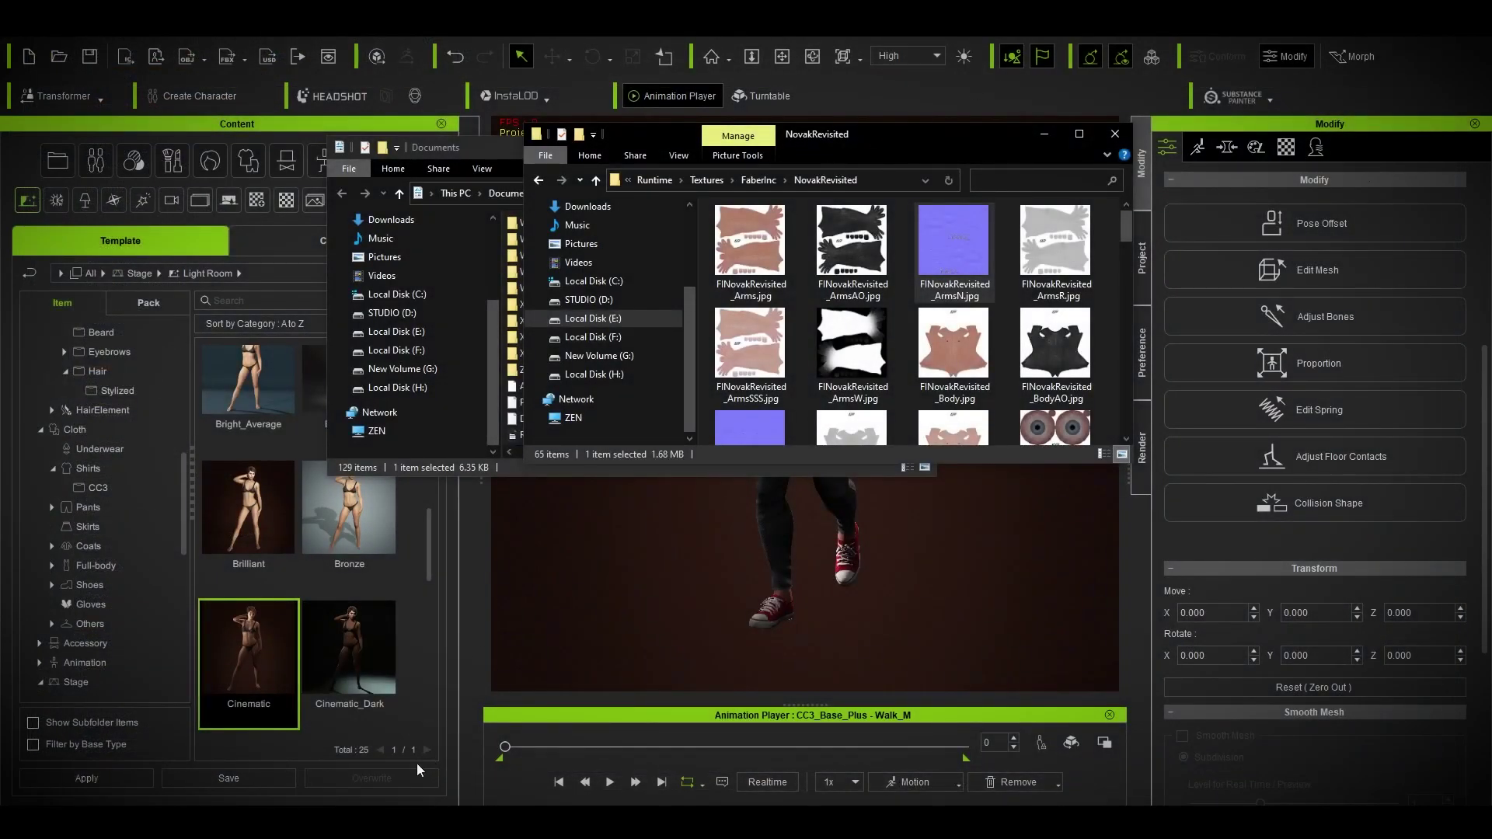
key("alt+Tab")
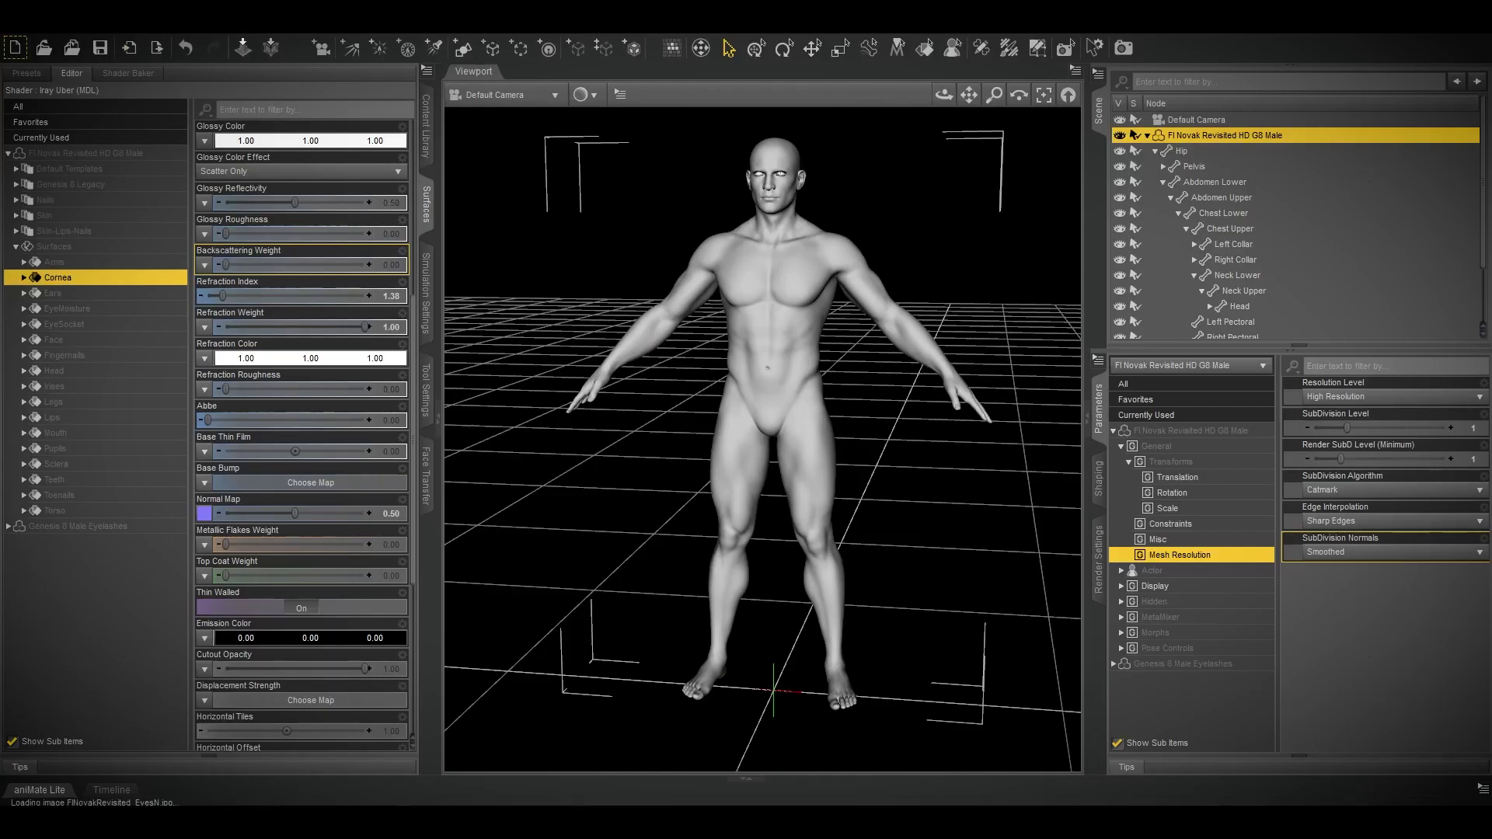
key("alt+Tab")
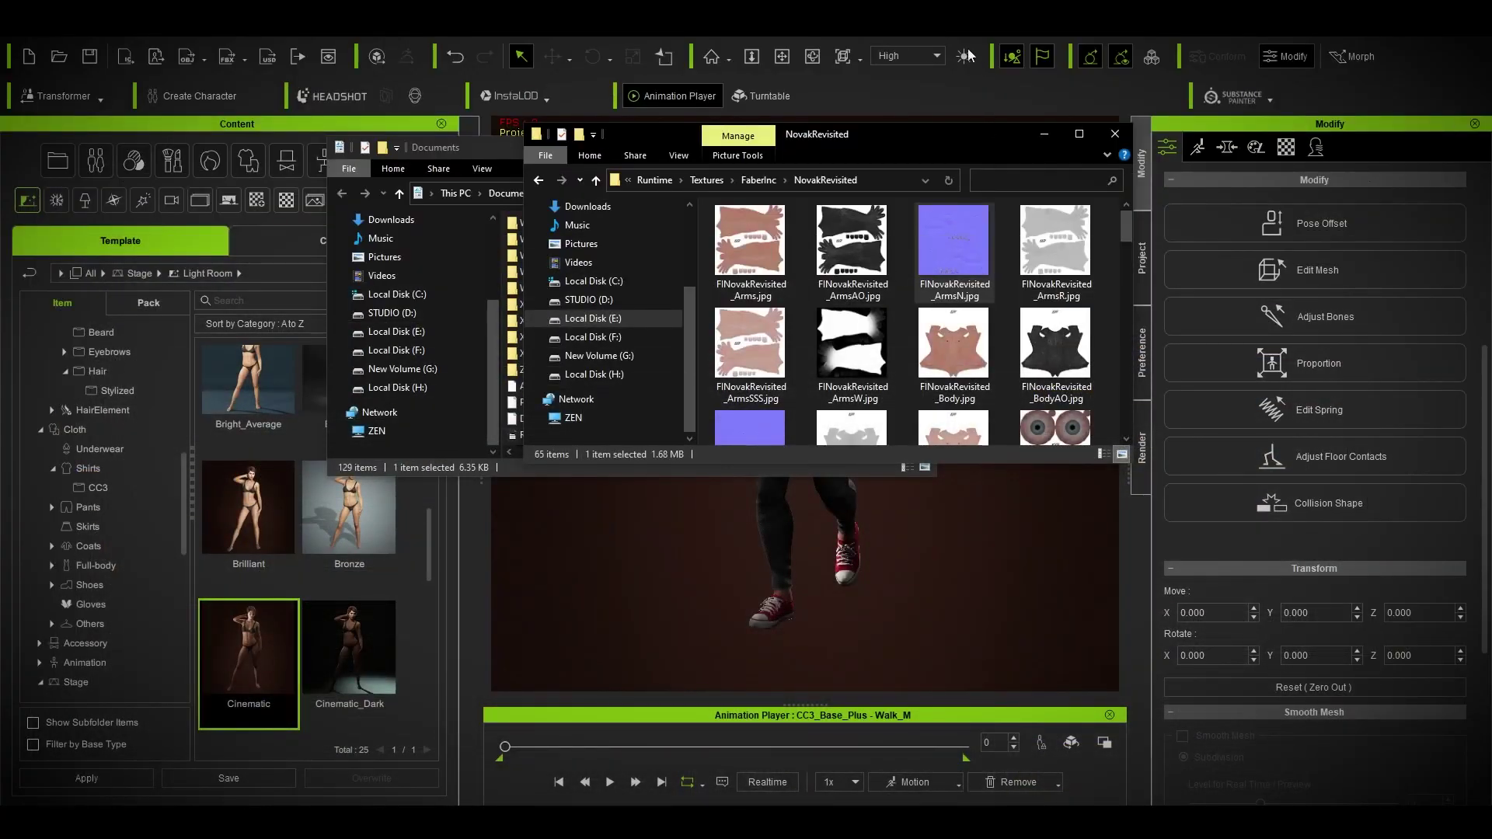
left_click(964, 55)
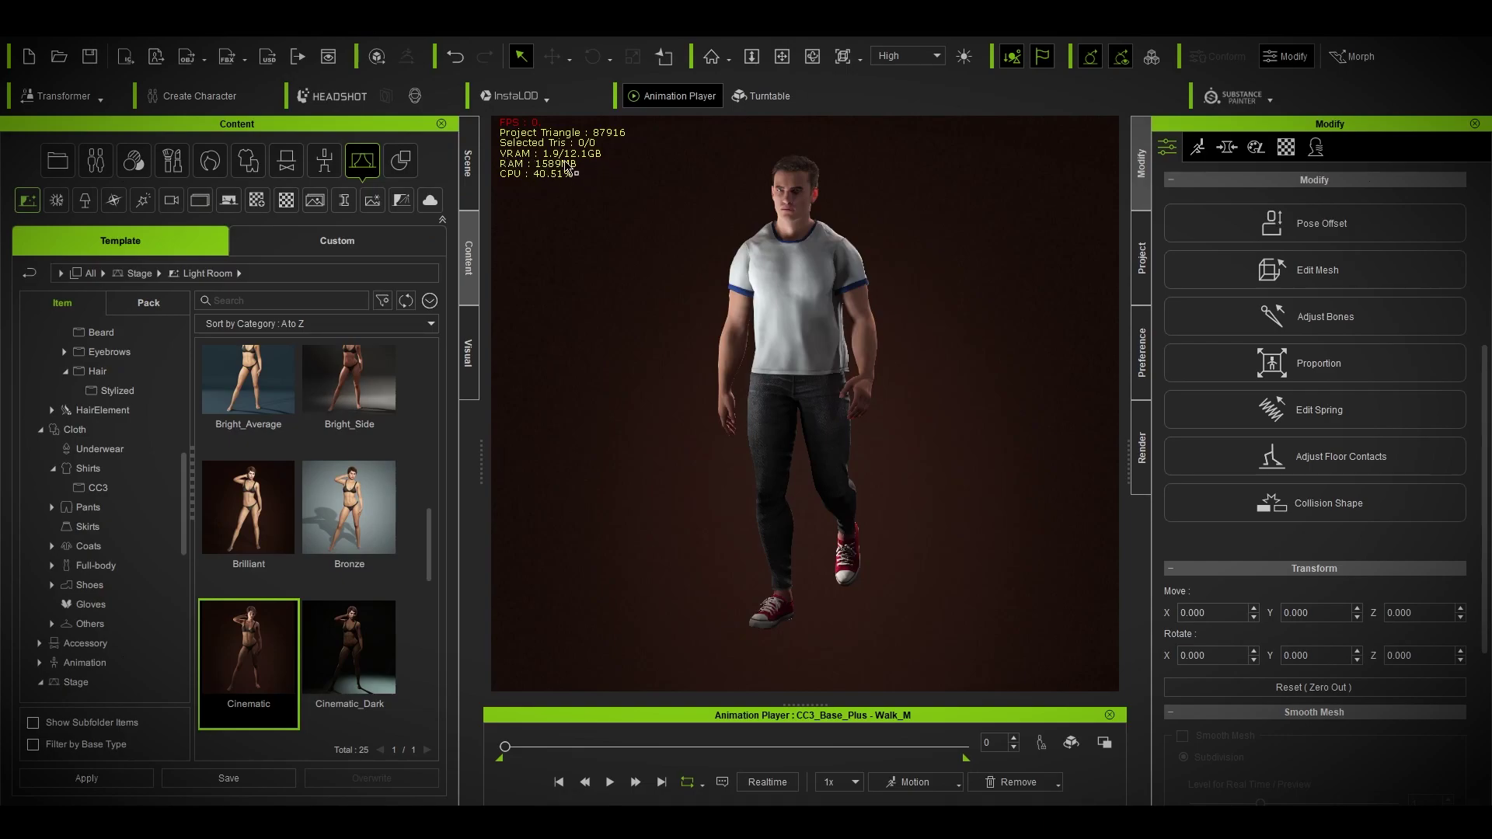
Step: Bring back the NovakRevisited texture folder, select FINovakRevisited_ArmsSSS.jpg, and minimize the folder window to return to the character
key("alt+Tab")
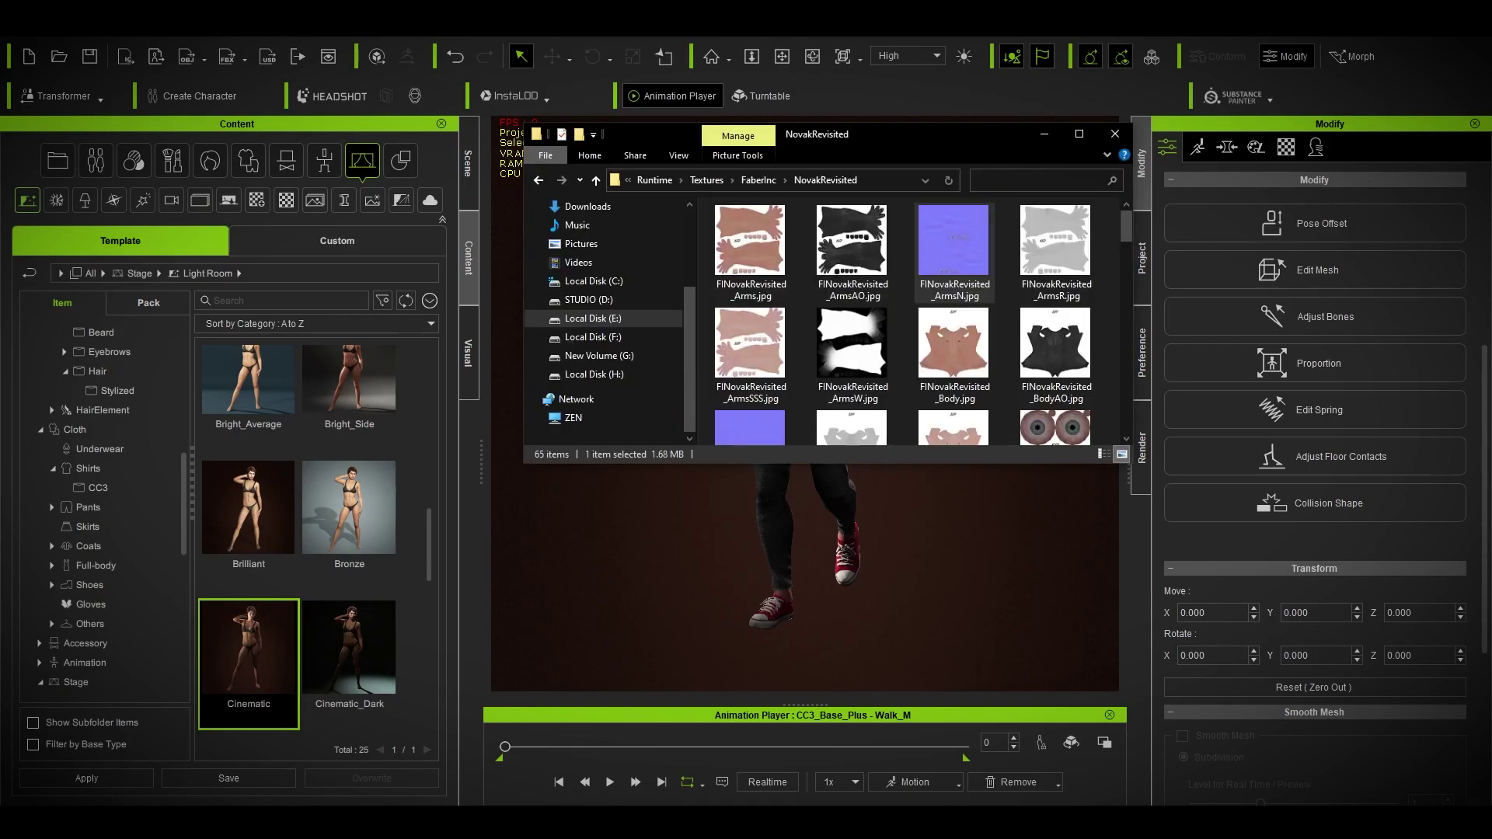
left_click(743, 342)
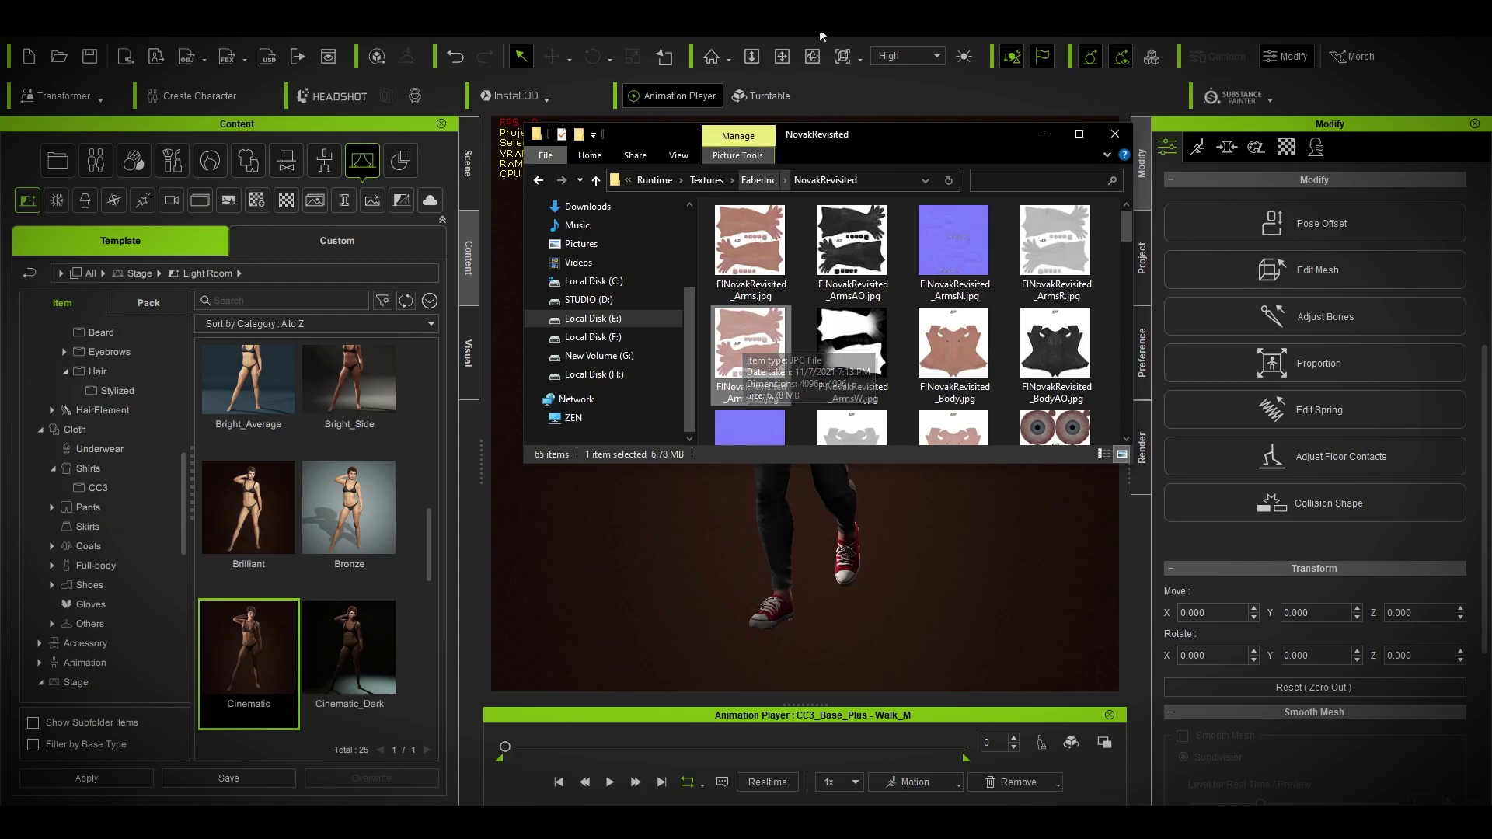
left_click(1044, 134)
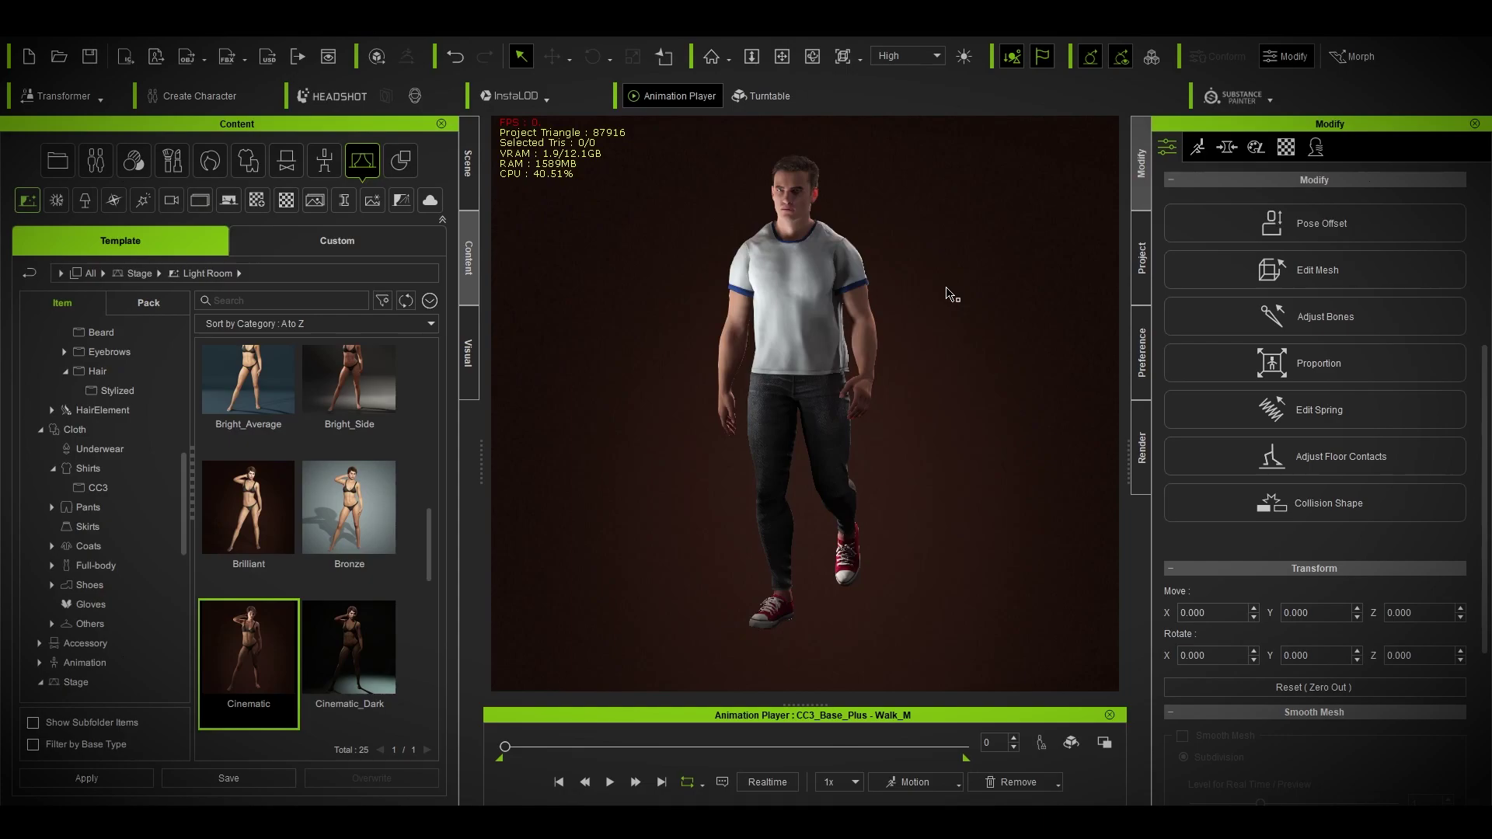